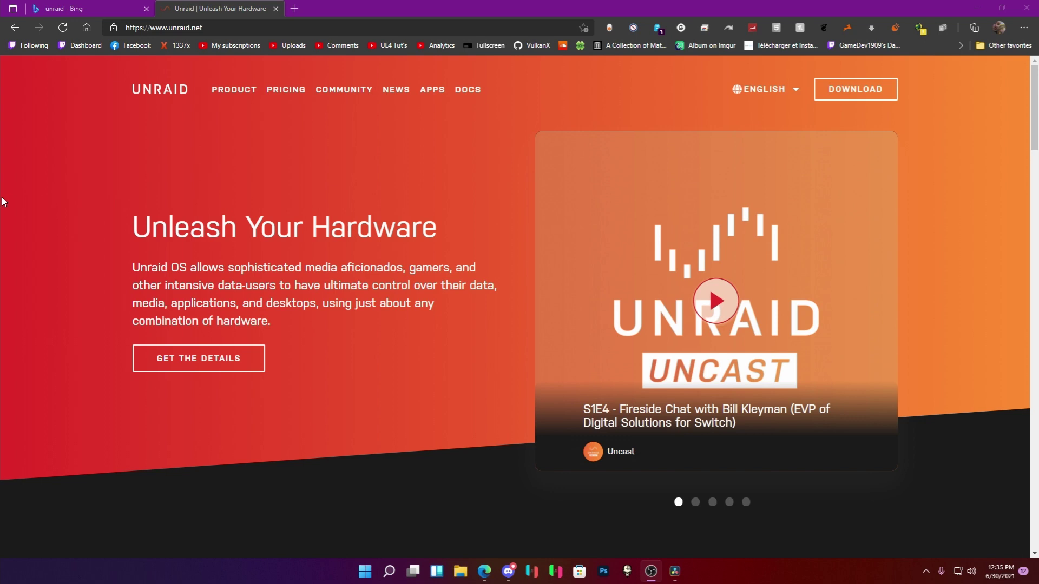
Download the Windows USB Creator and launch Unraid.USB.Creator.Win32-1.6 from Documents.
click(871, 93)
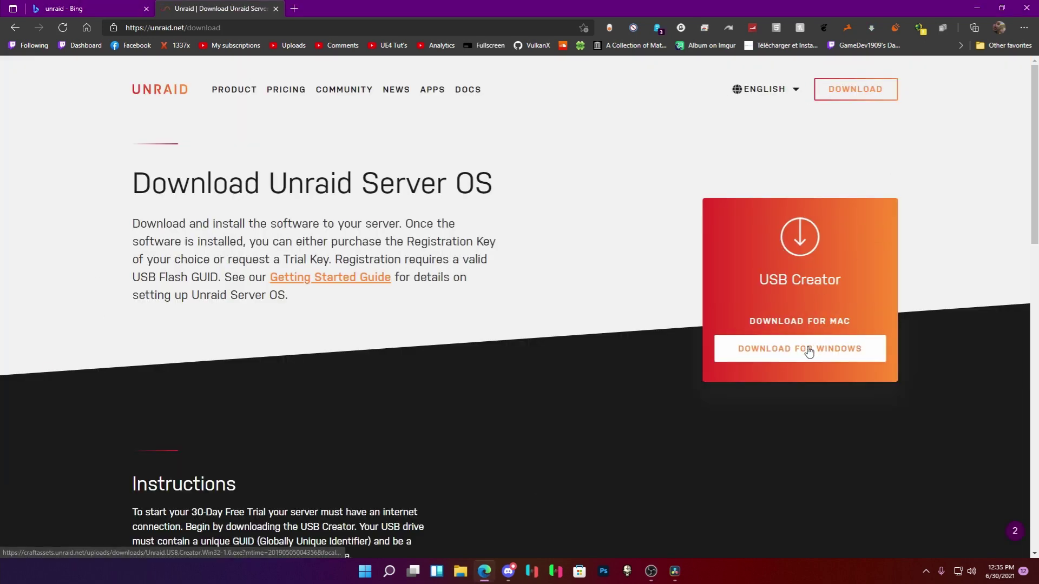
click(809, 350)
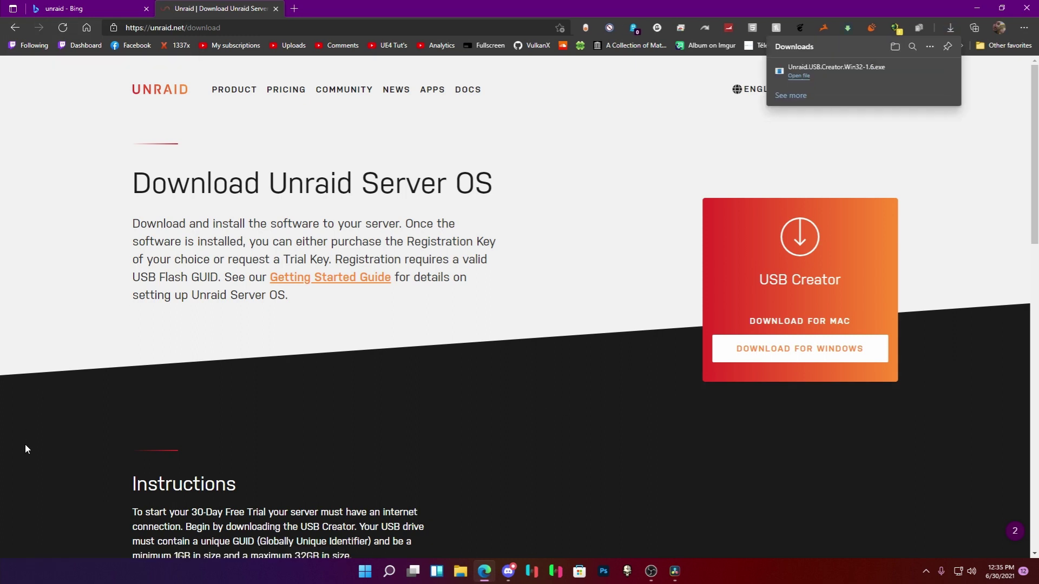
key(super+e)
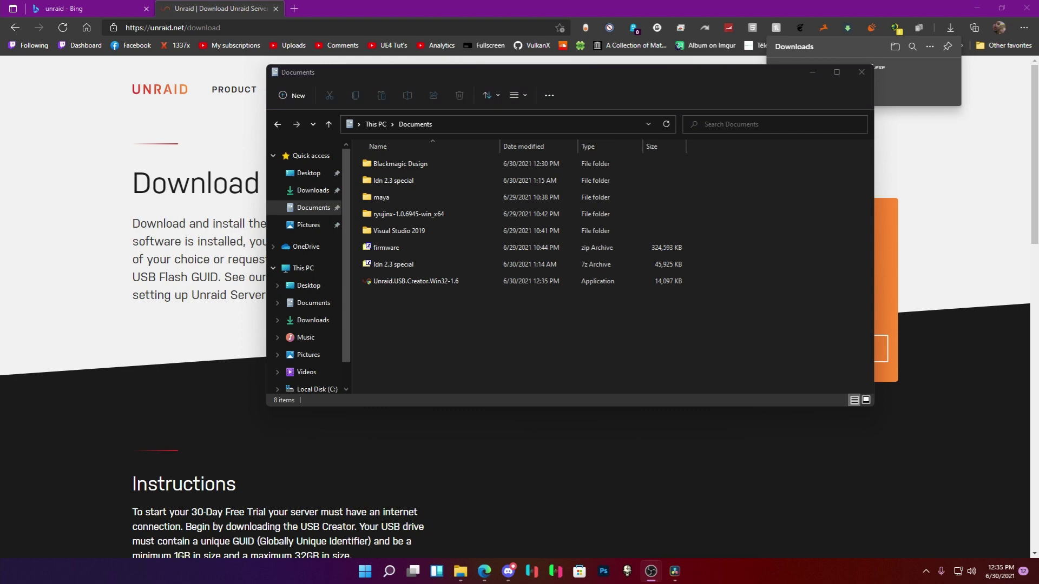
double_click(418, 280)
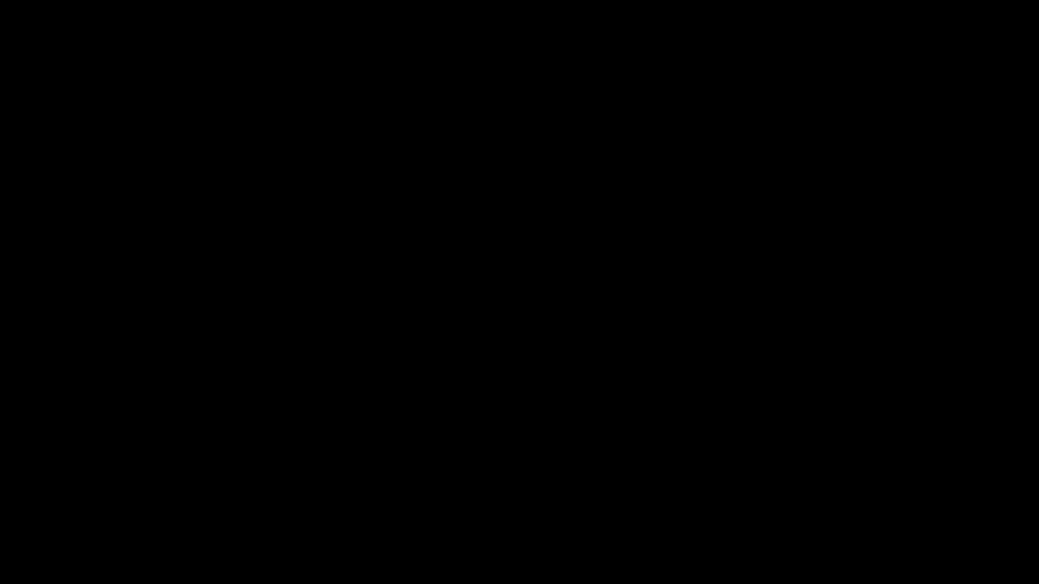
Approve the USB Creator and enable Allow UEFI Boot in its customize options.
click(448, 332)
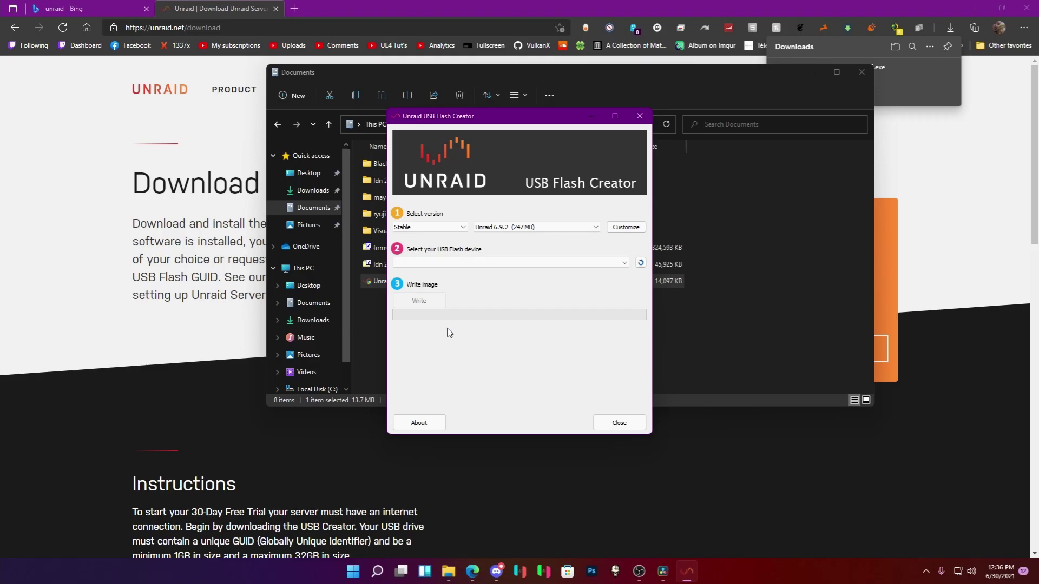
click(473, 262)
click(626, 227)
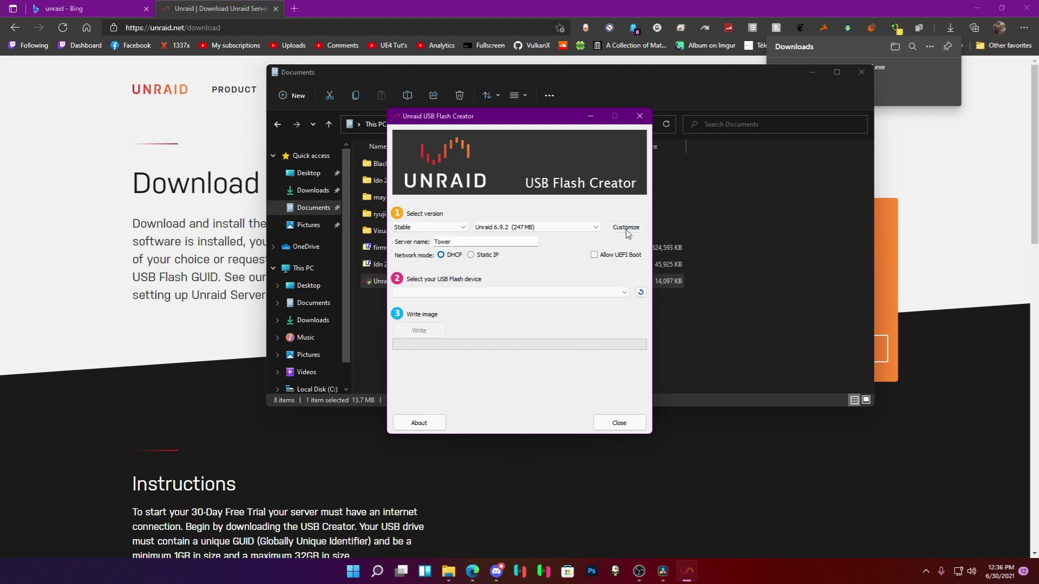
click(608, 256)
Close the Documents window, nudge the Flash Creator dialog right, and return to Bing's results.
click(861, 72)
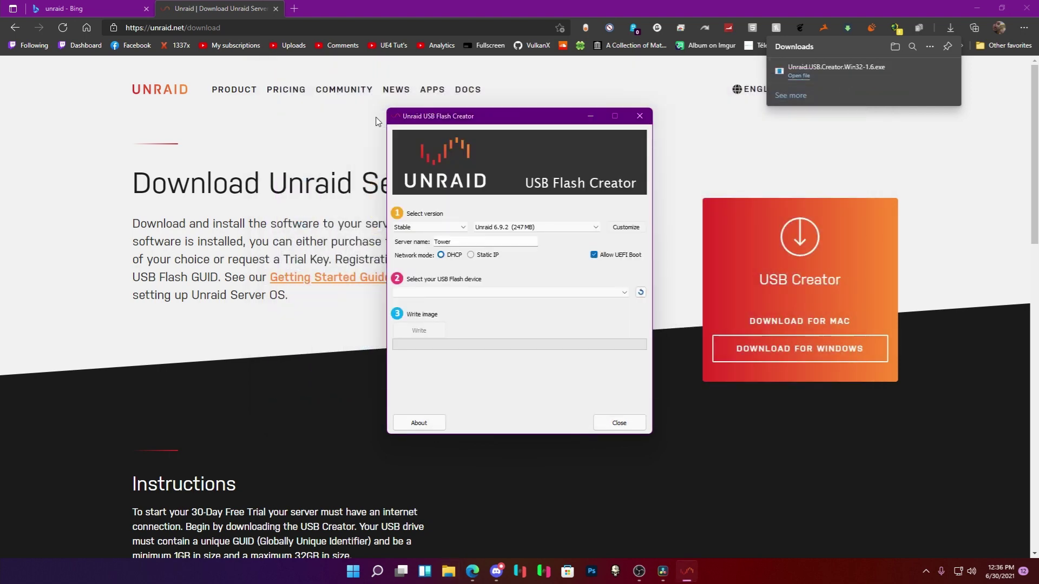
drag(468, 118, 499, 126)
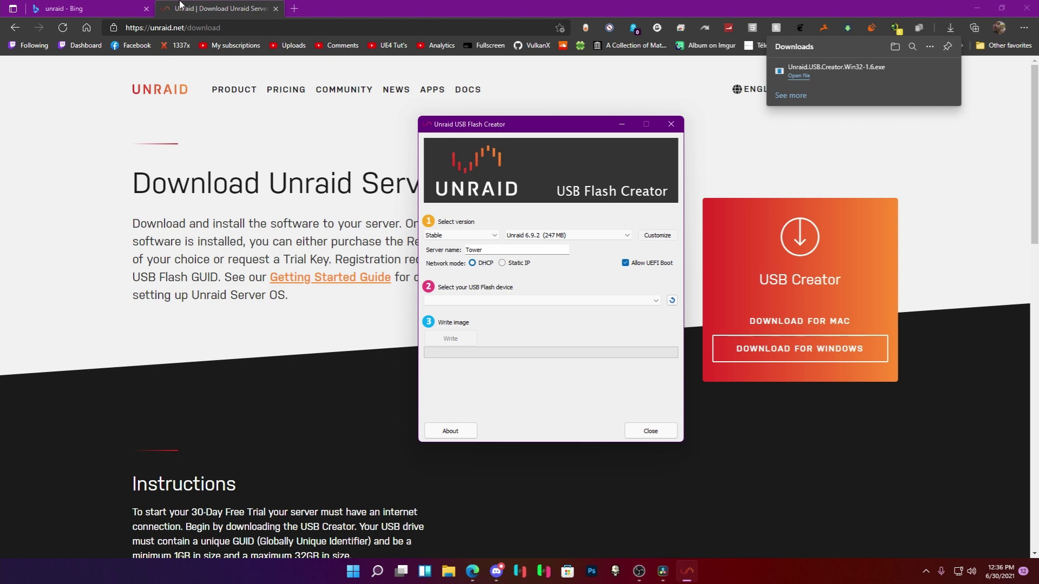
click(119, 6)
Load tower.local/ and view the Tower Dashboard, then go back to the download tab.
click(199, 27)
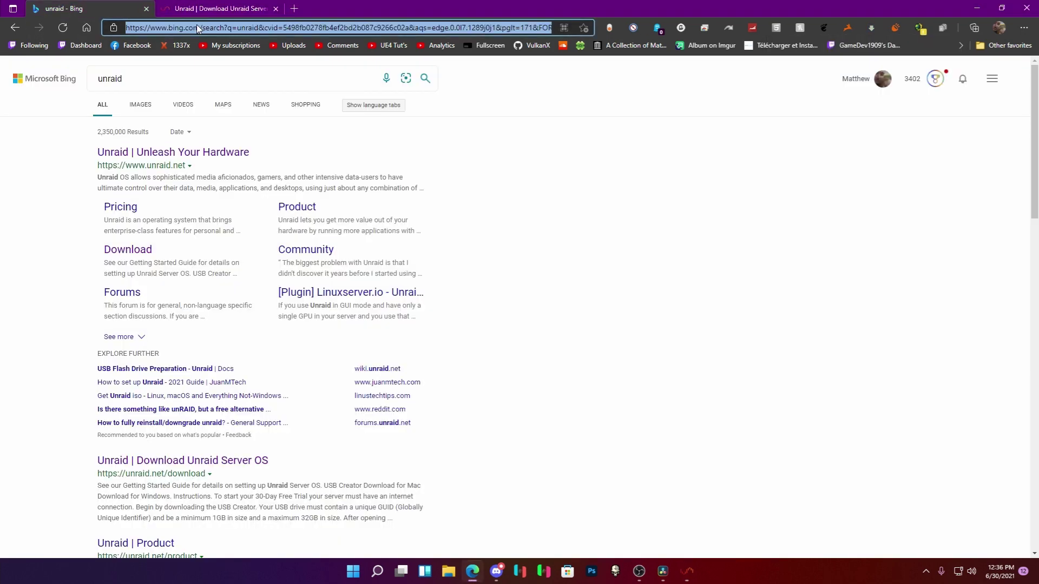
text(tower.local/)
key(Return)
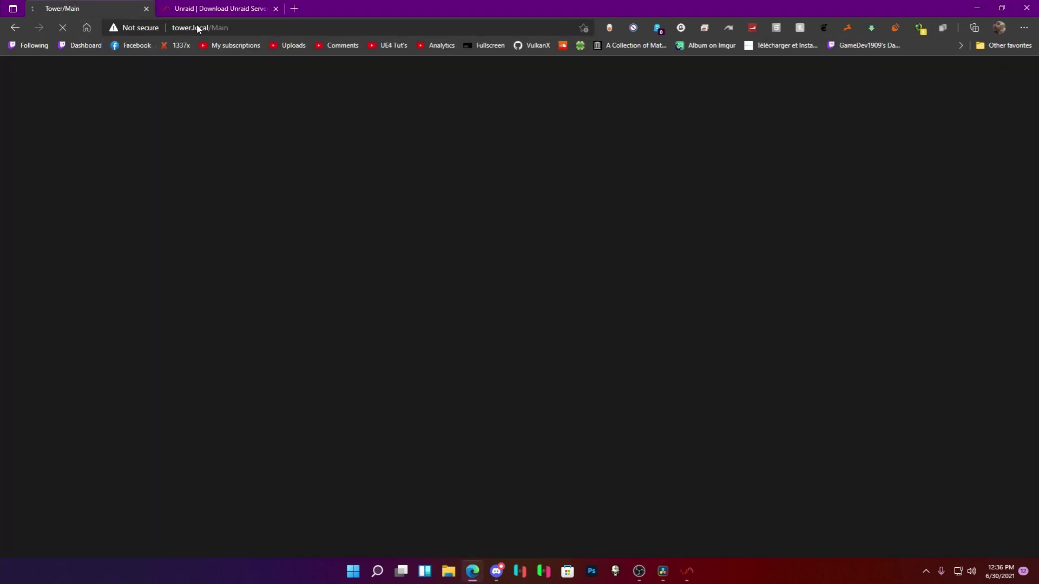
scroll(297, 271, up, 1)
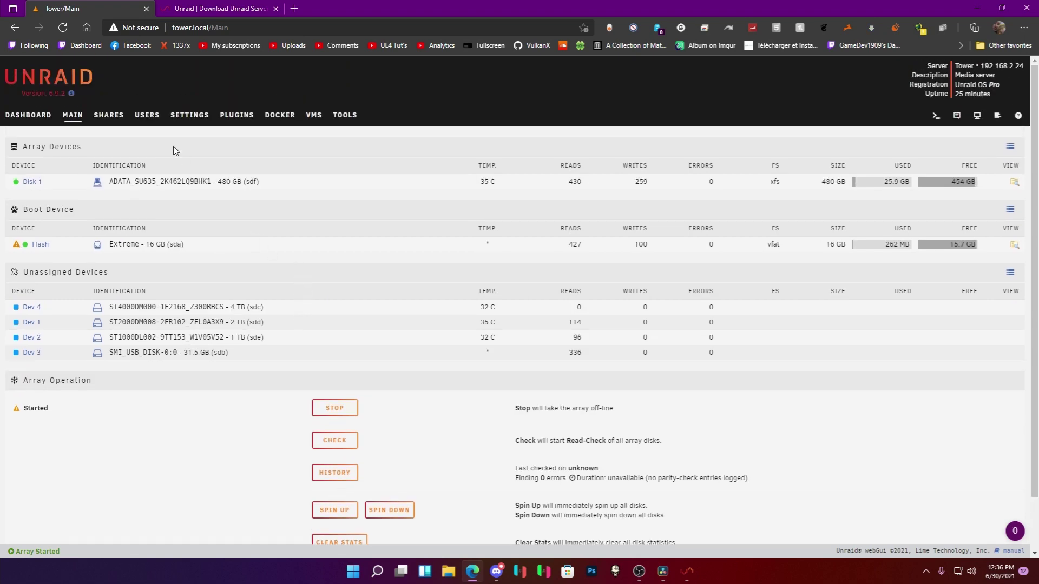
click(28, 114)
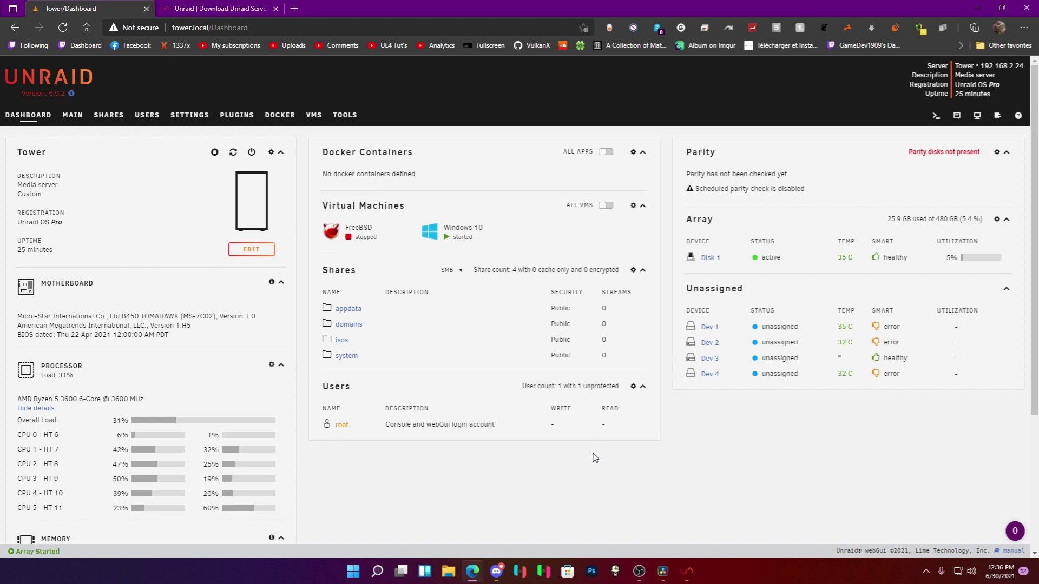
key(ctrl+Tab)
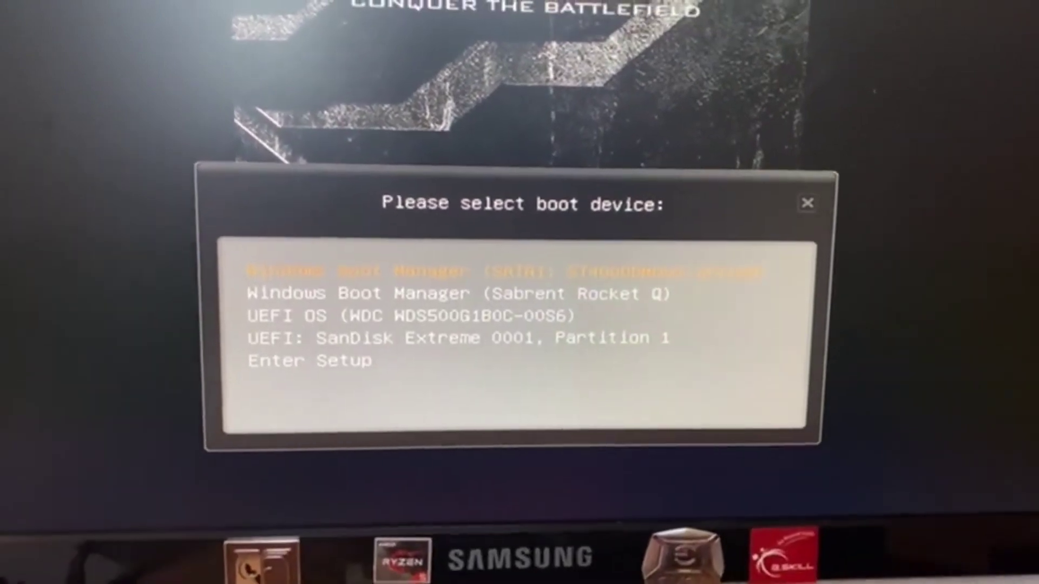
Boot from 'UEFI: SanDisk Extreme 0001, Partition 1' and log in as root at Tower.
key(Down)
key(Down)
key(Down)
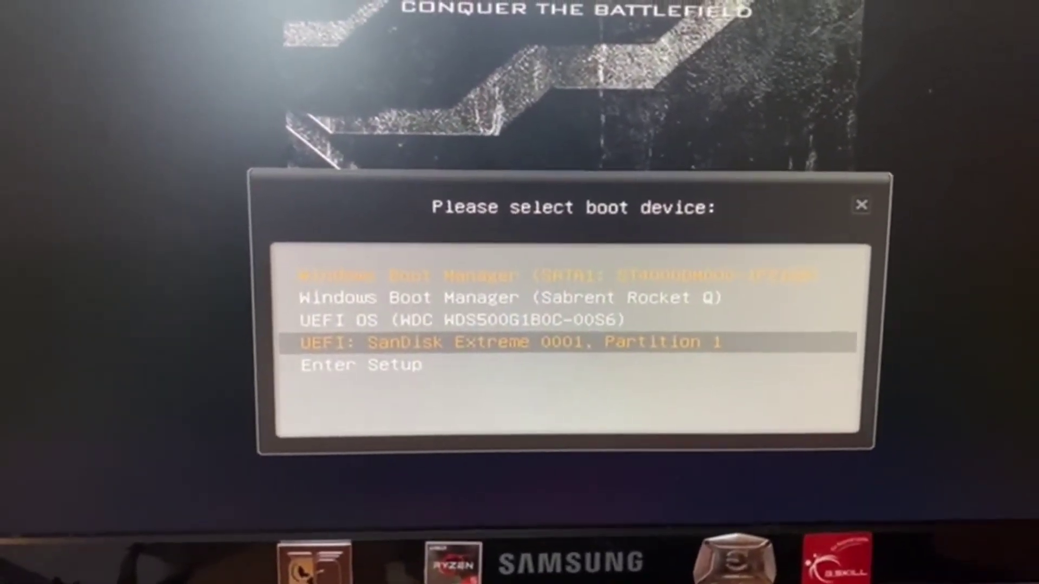
key(Return)
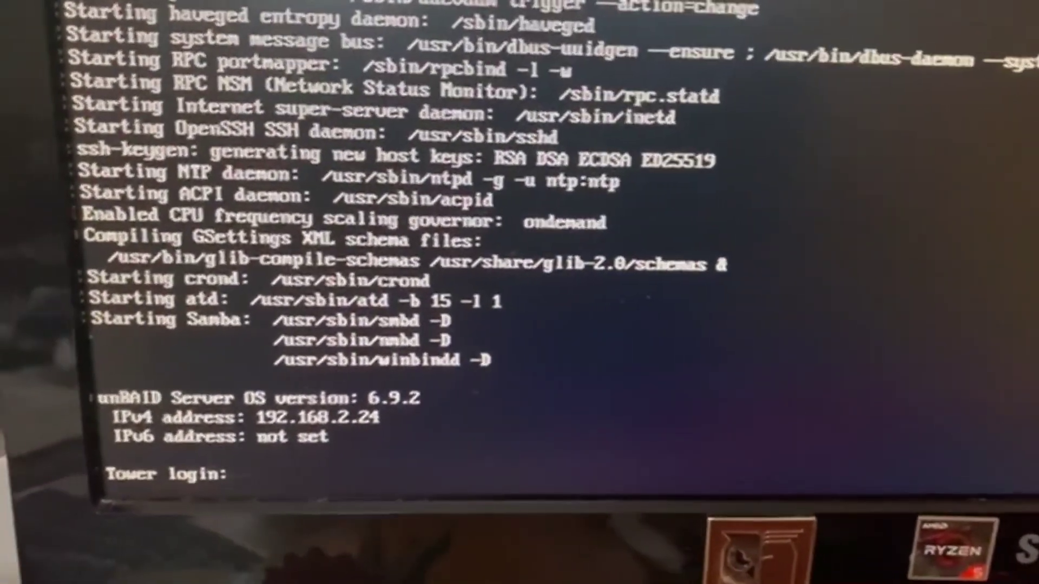
text(roo)
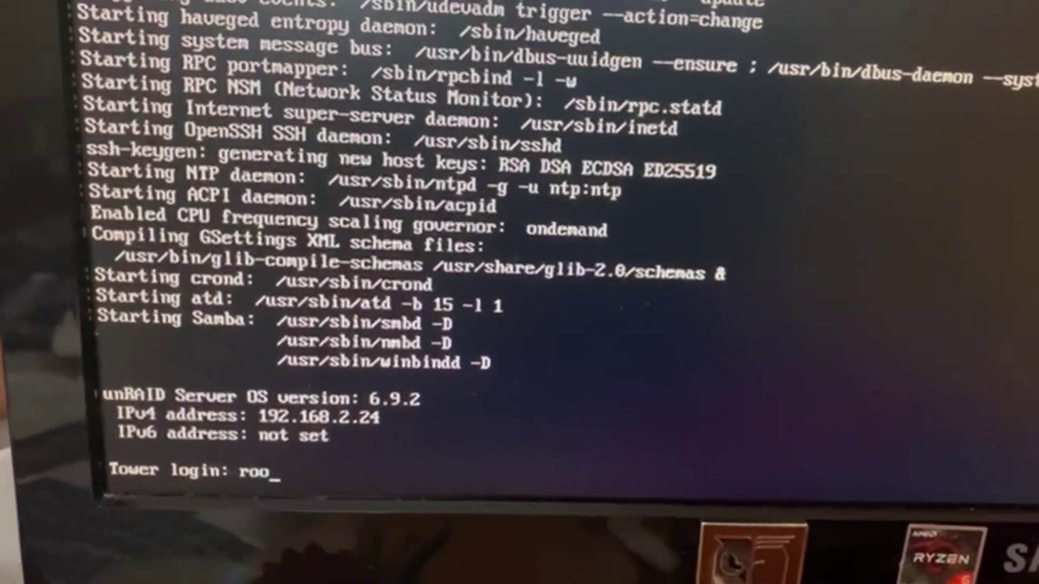
text(t)
key(Return)
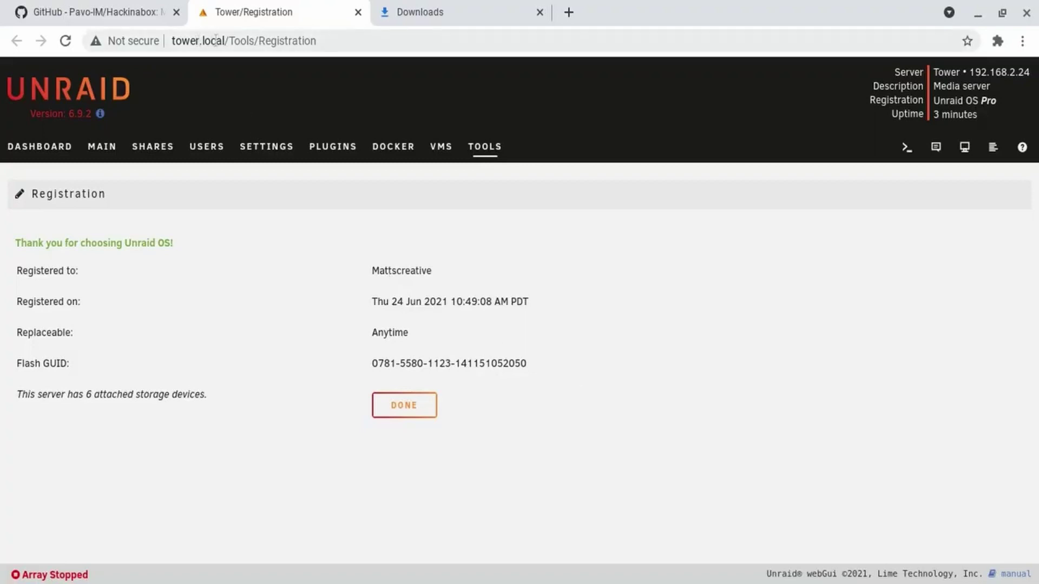
Close the Registration details and bring up the Main page's Array Devices.
click(233, 45)
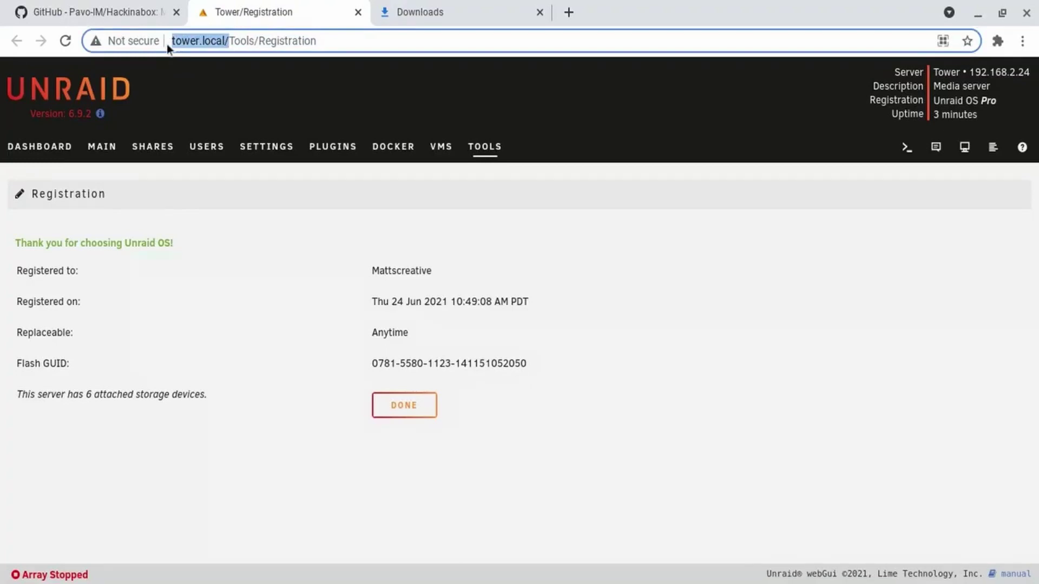
click(509, 255)
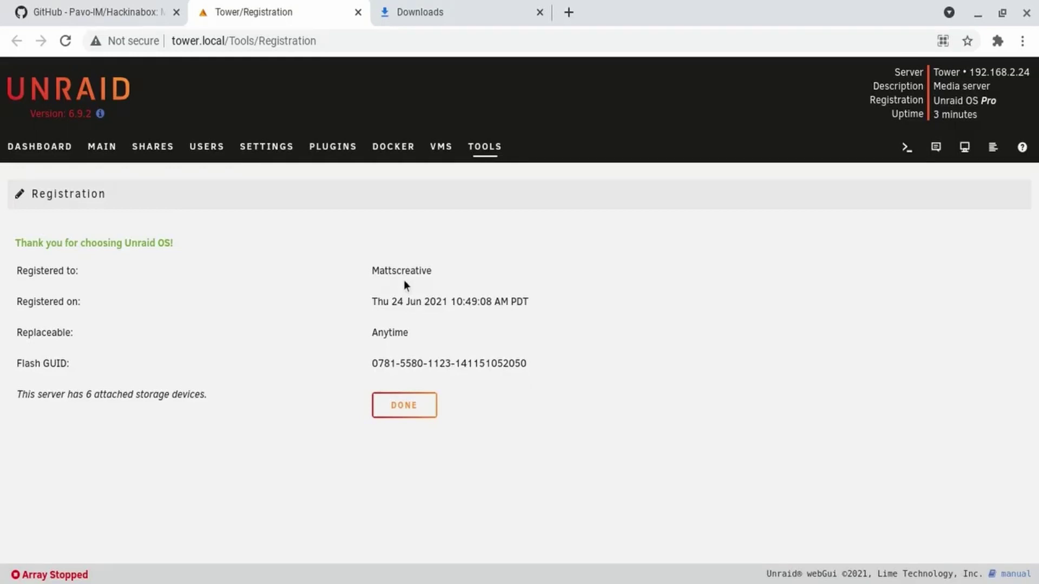
click(395, 407)
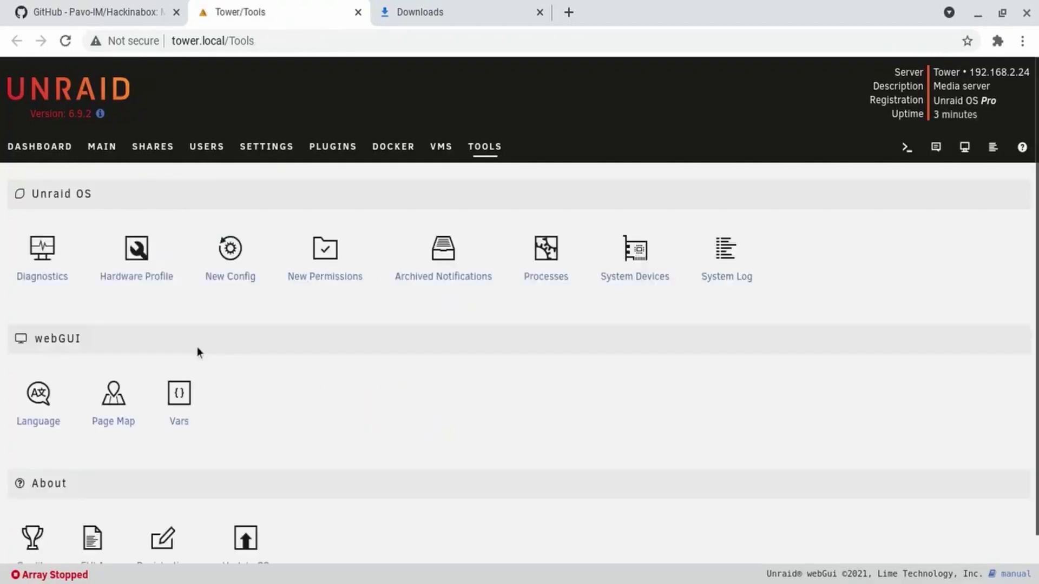
click(101, 147)
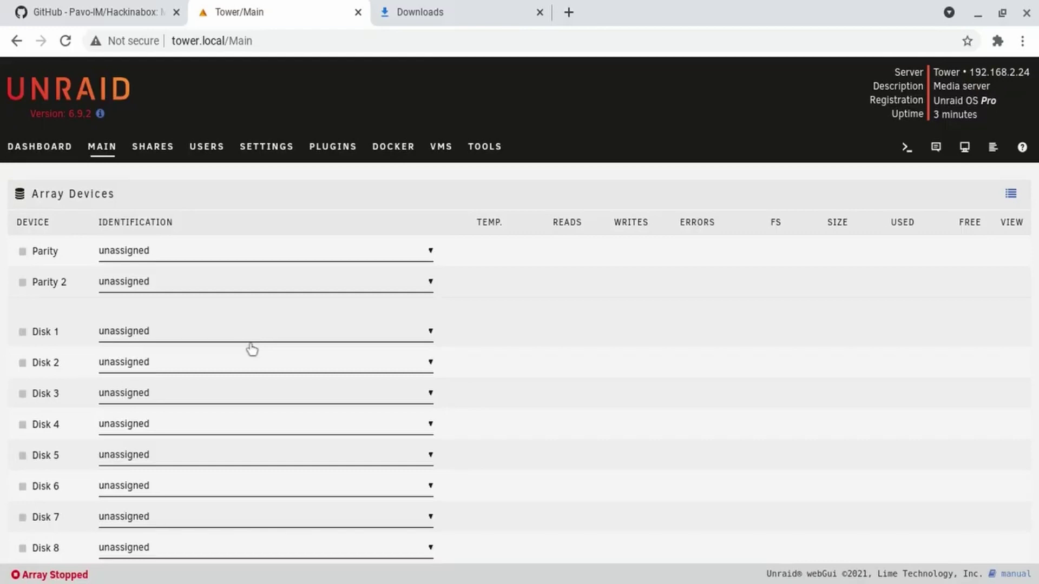
Assign ADATA_SU635_2K462LQ9BHK1 - 480 GB (sde) as Disk 1 and scroll to Array Operation.
click(162, 513)
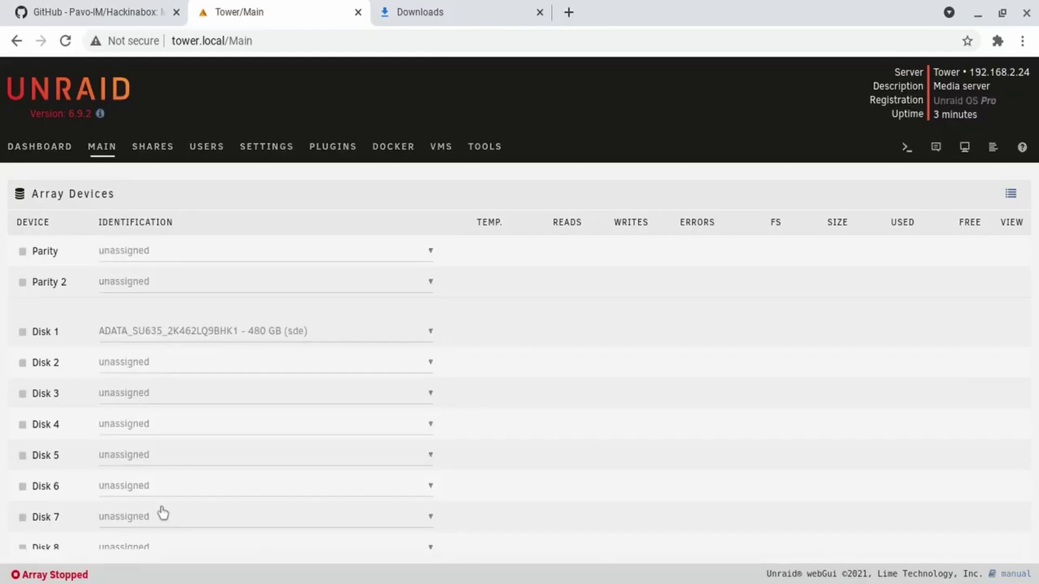
scroll(577, 473, down, 5)
scroll(577, 473, down, 10)
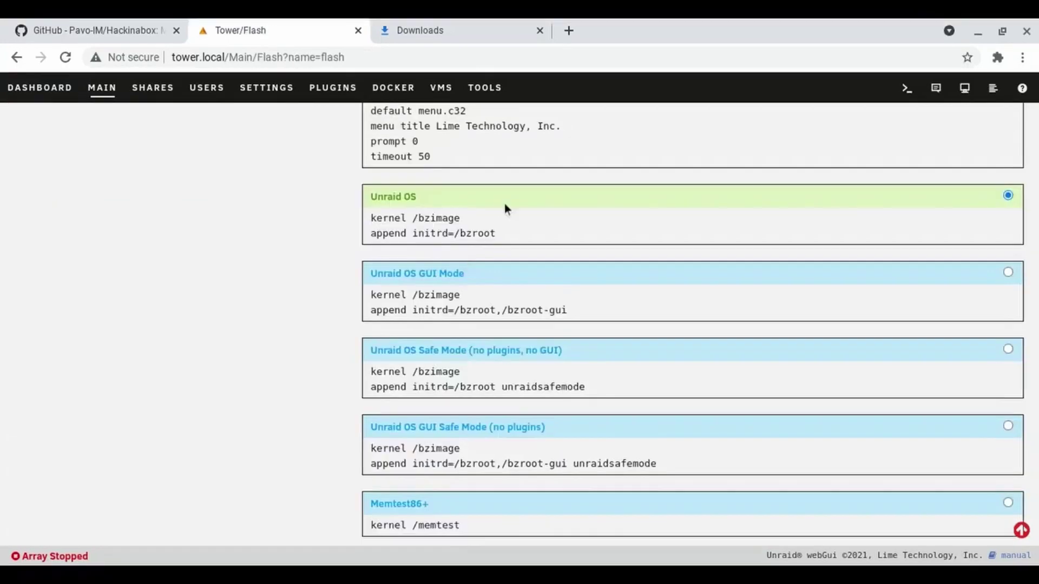
Replace the Unraid OS append line with pcie_acs_override=downstream,multifunction video=efifb:off, apply, and return to Main.
drag(496, 234, 367, 234)
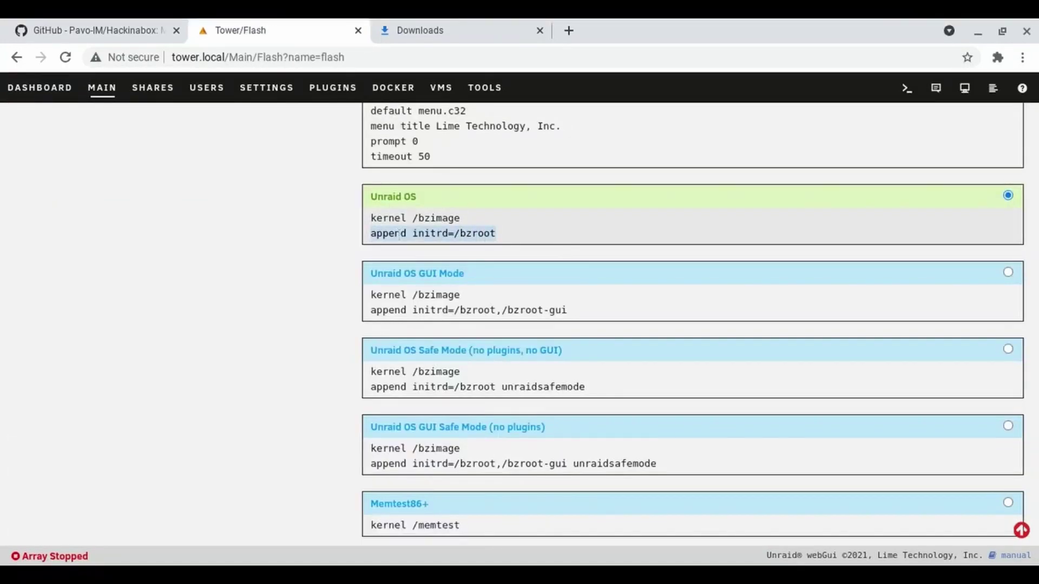
text(append pcie_acs_override=downstream,multifunction video=efifb:off initrd=/bzroot)
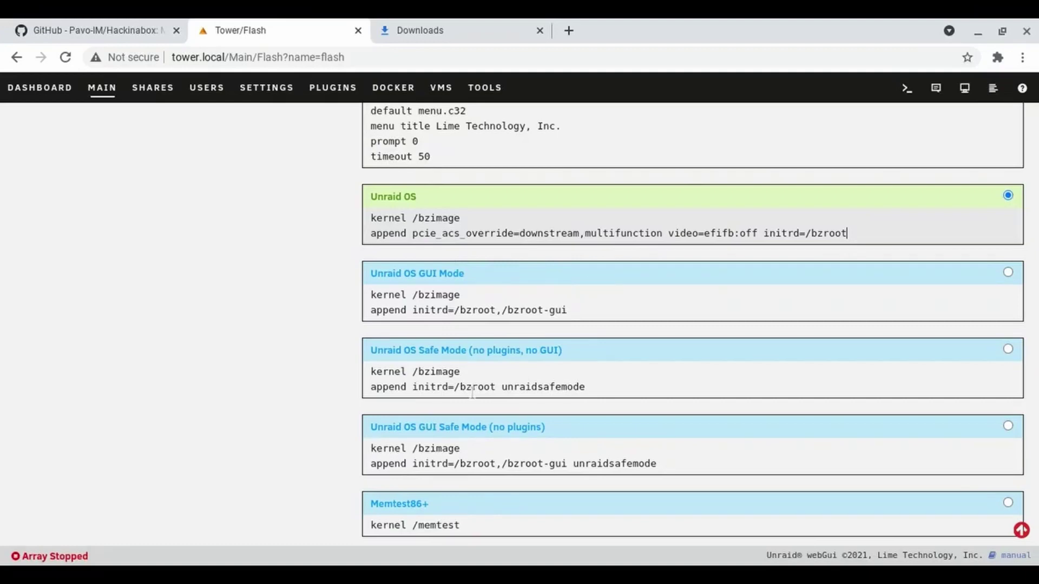
scroll(272, 441, down, 3)
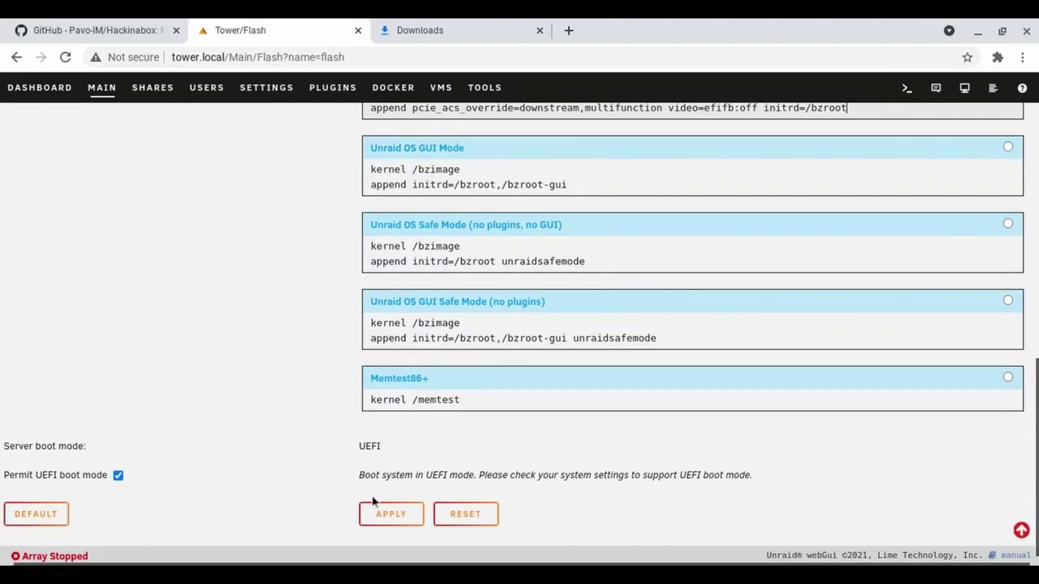
click(376, 513)
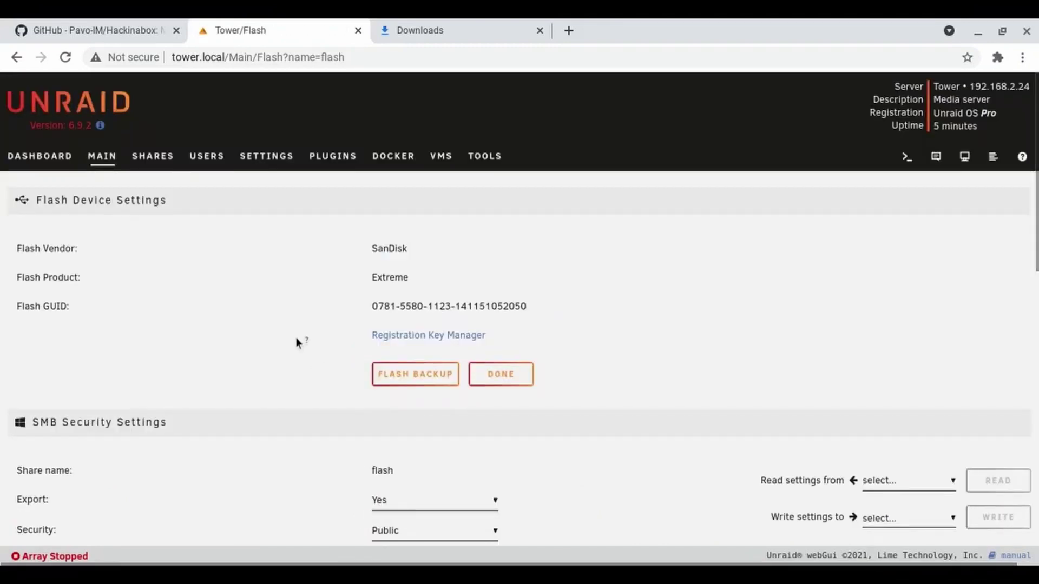
scroll(296, 341, down, 12)
scroll(297, 342, up, 12)
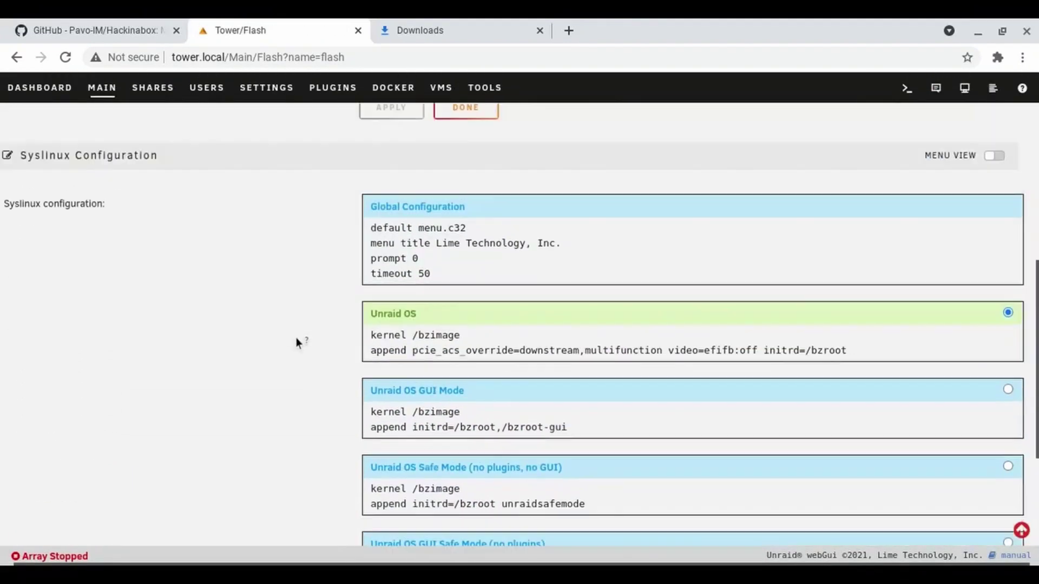
click(99, 170)
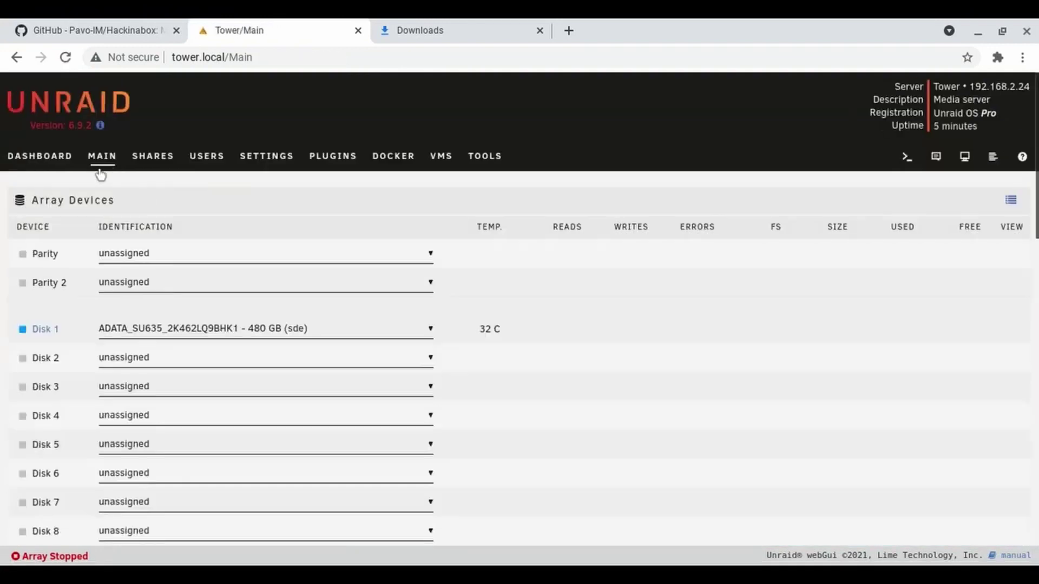
Start the array, then reboot the server and confirm with PROCEED.
scroll(8, 352, down, 15)
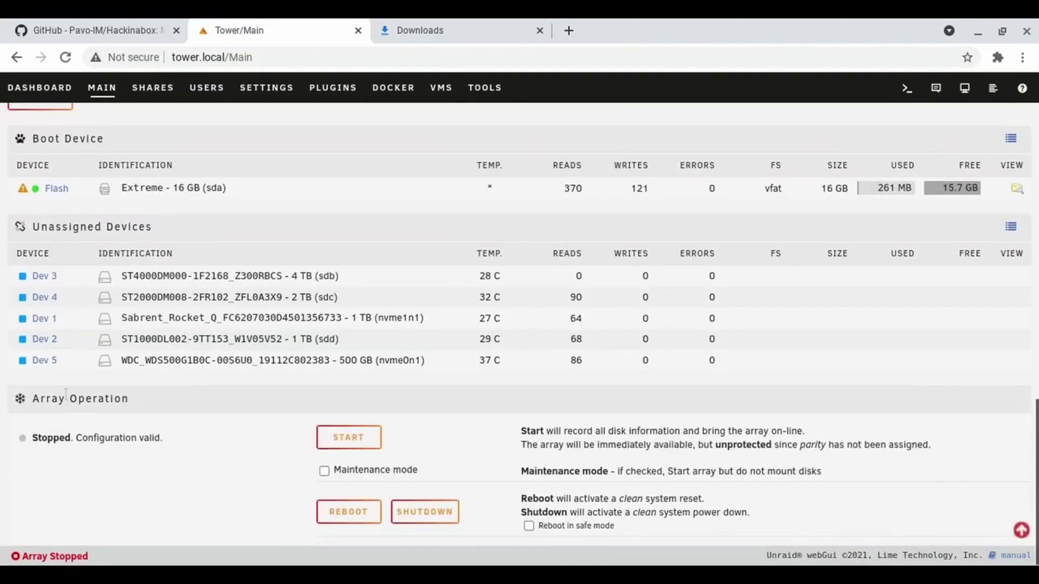
click(364, 449)
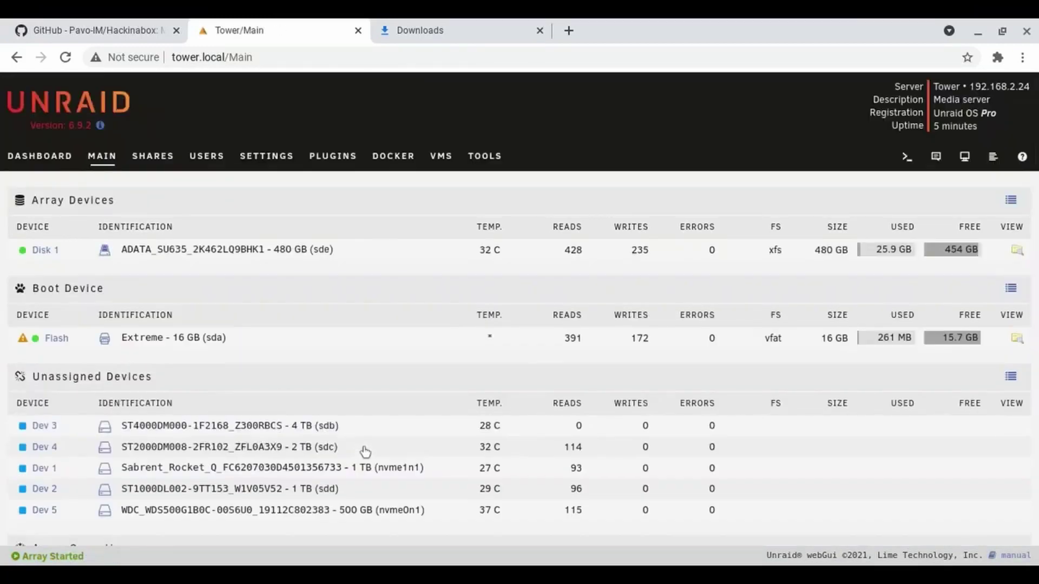
scroll(365, 452, down, 5)
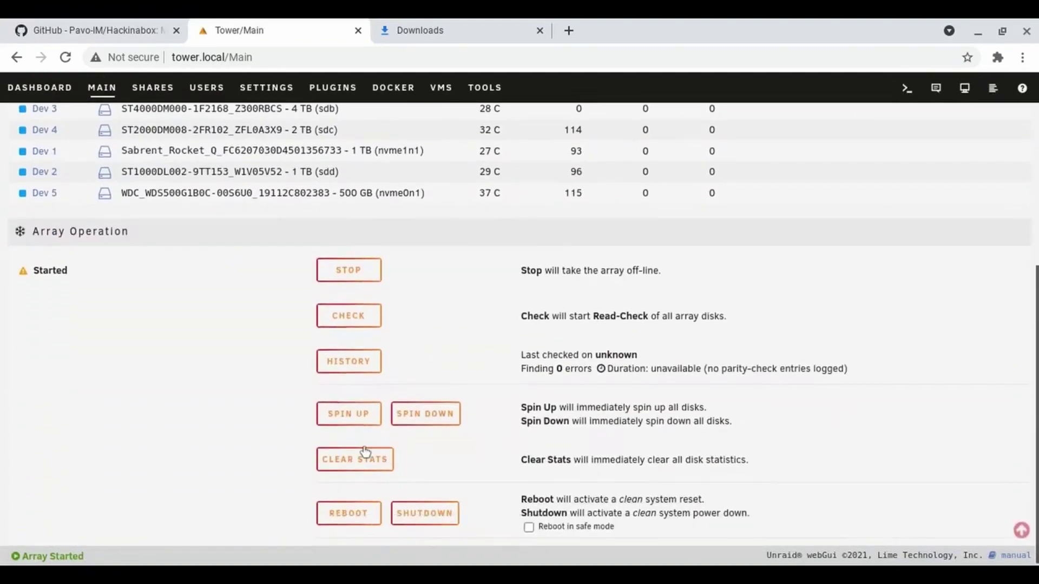
click(345, 514)
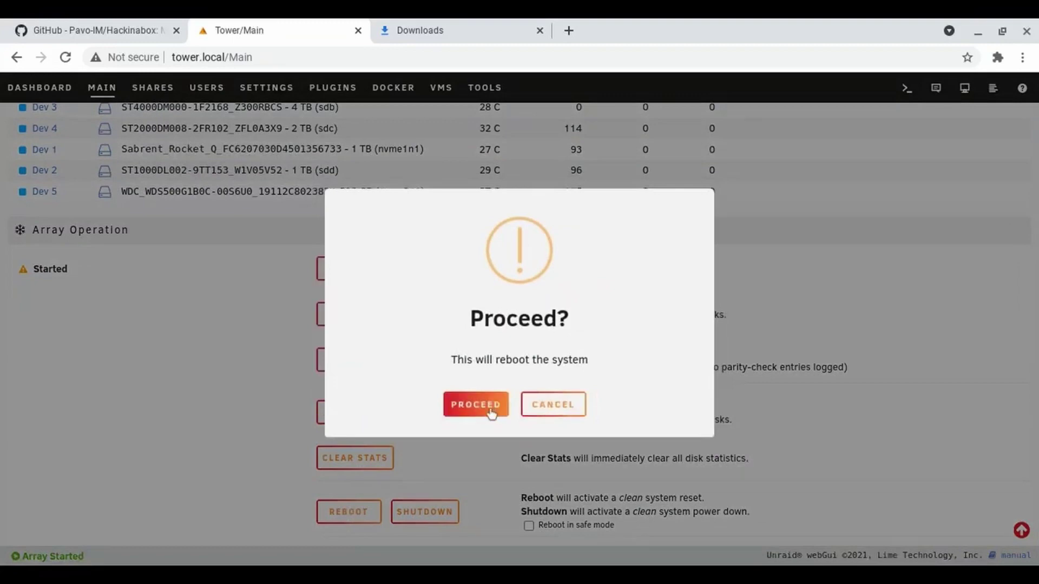
click(490, 413)
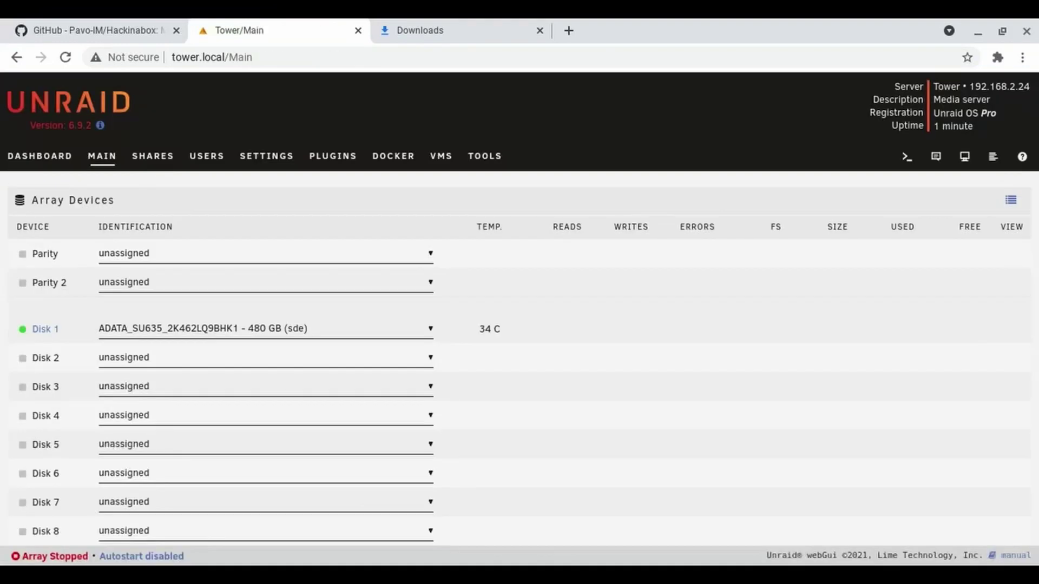
Start the array again so Disk 1 comes online as xfs with 454 GB free.
scroll(764, 335, down, 9)
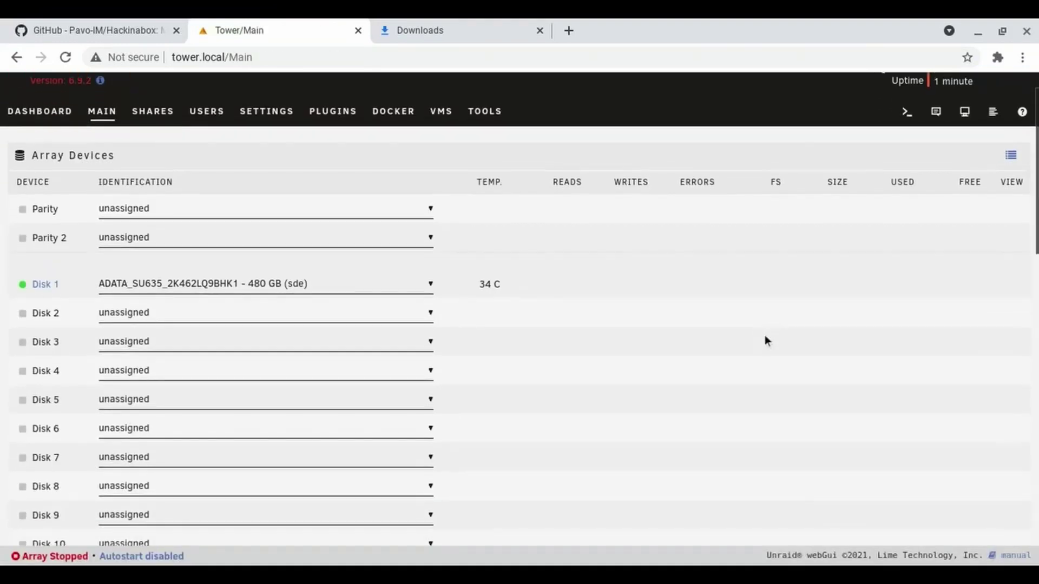
scroll(764, 339, down, 8)
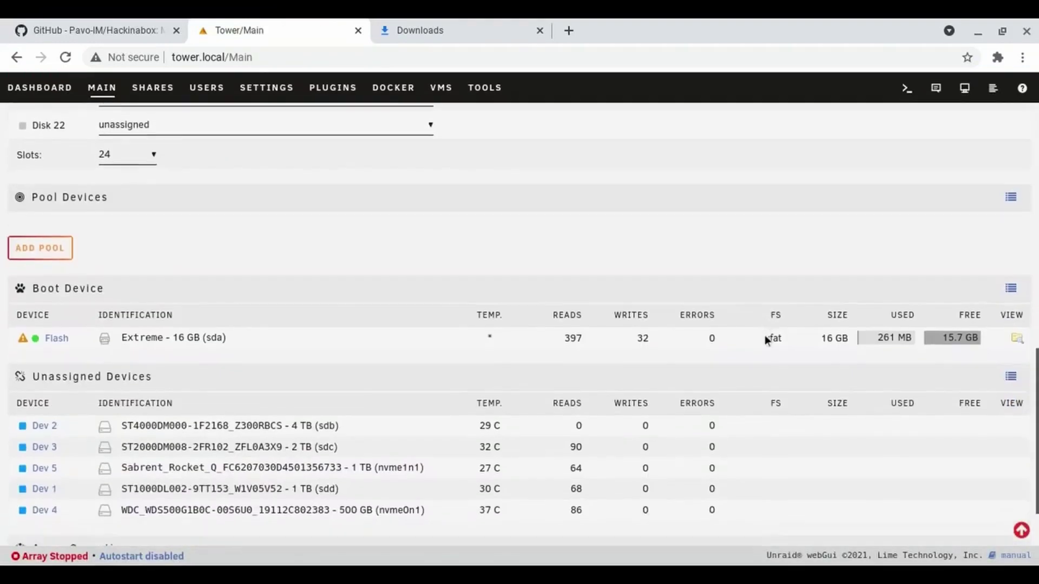
scroll(764, 340, down, 1)
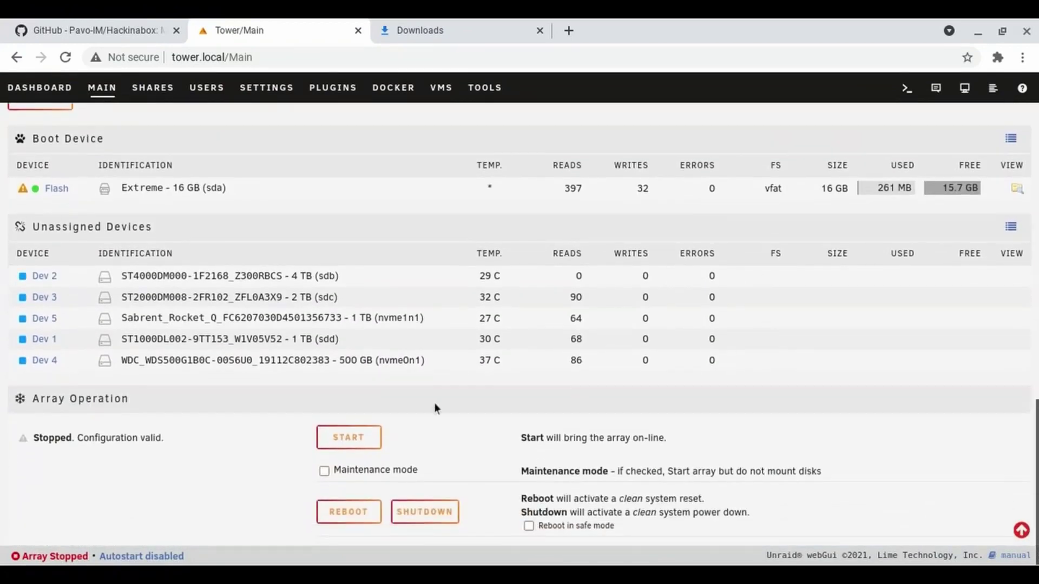
click(341, 445)
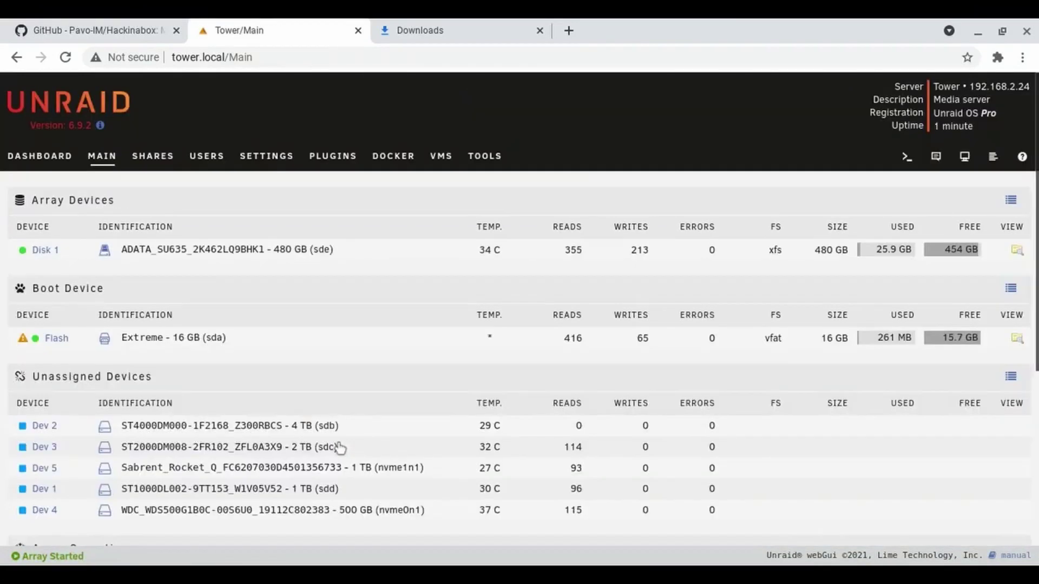
click(240, 165)
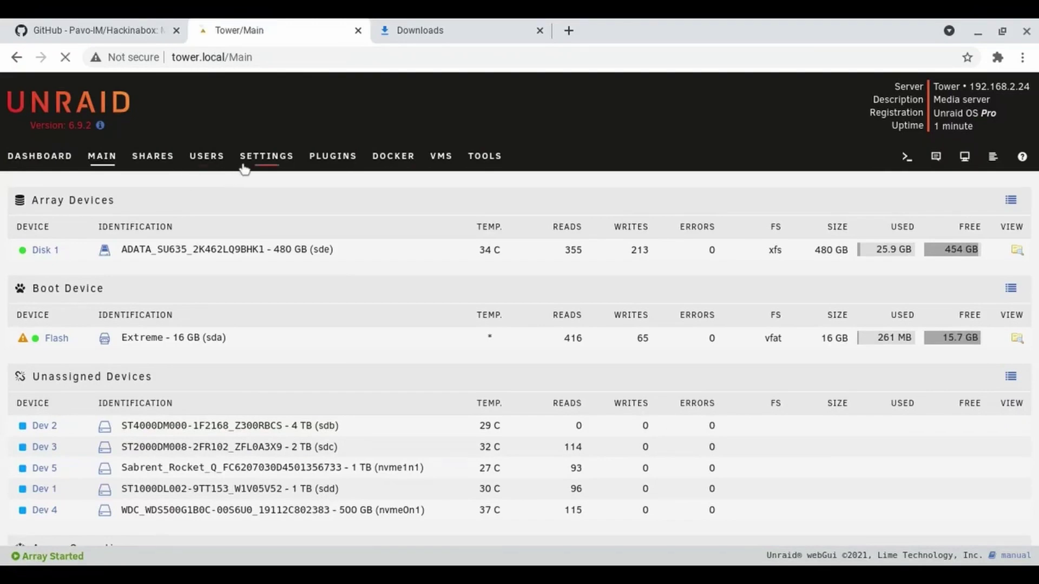
Set the array auto-start option in Disk Settings.
click(227, 284)
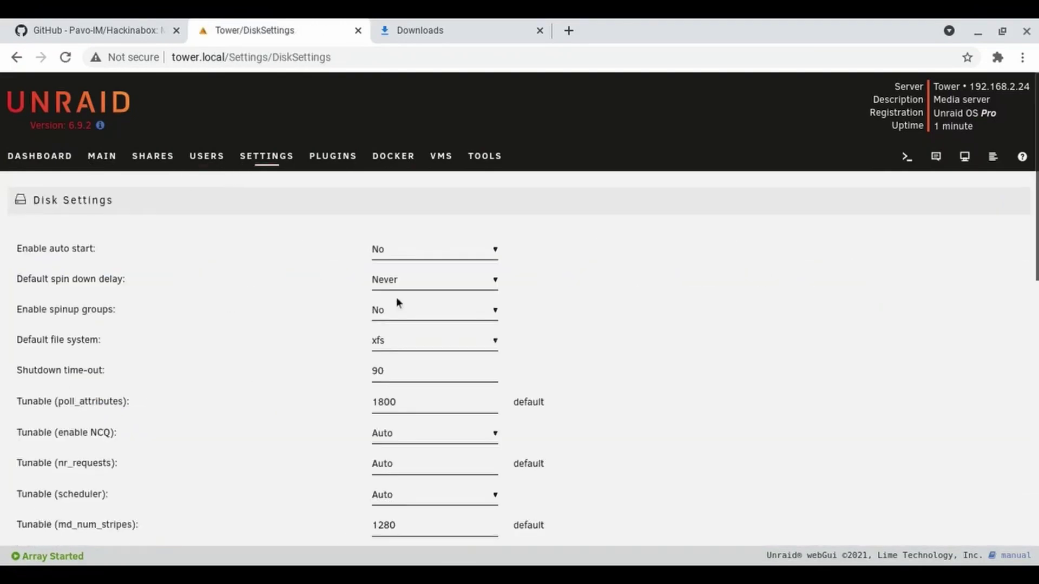
click(398, 261)
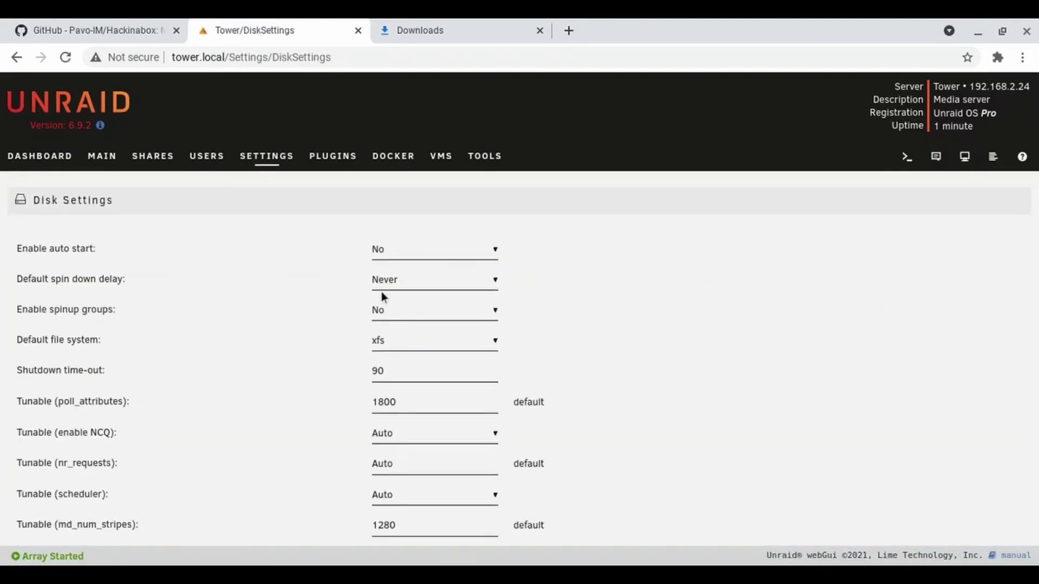
click(381, 291)
scroll(319, 286, down, 10)
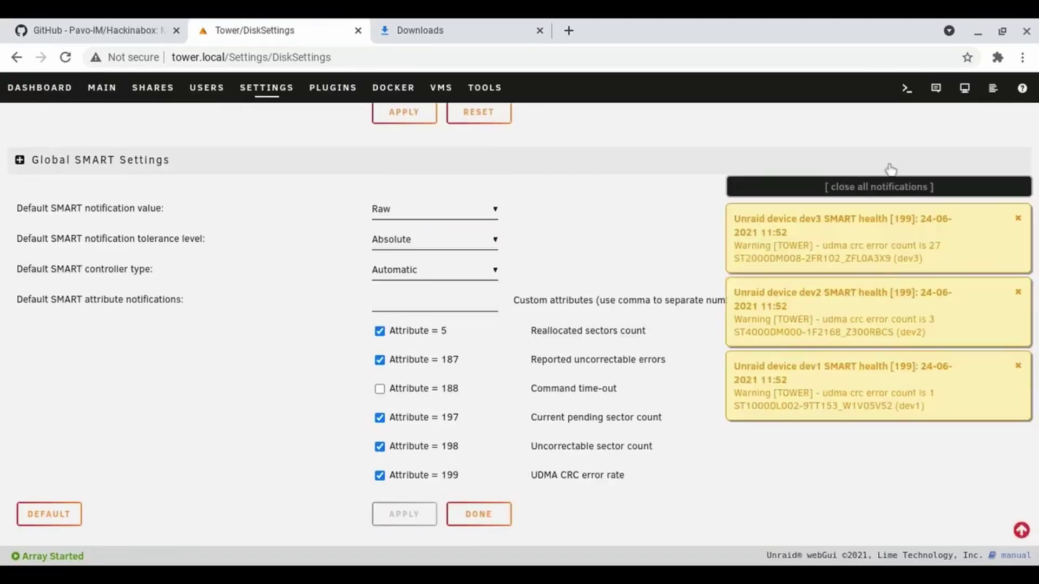
Dismiss the SMART health warnings, revisit Disk Settings, and end on the Main array overview.
click(893, 186)
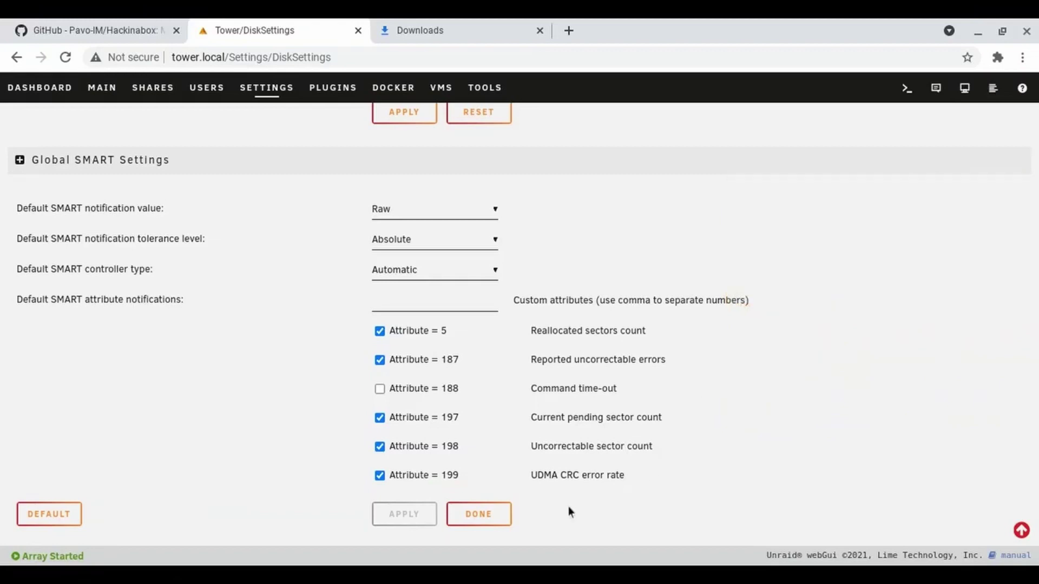
click(475, 520)
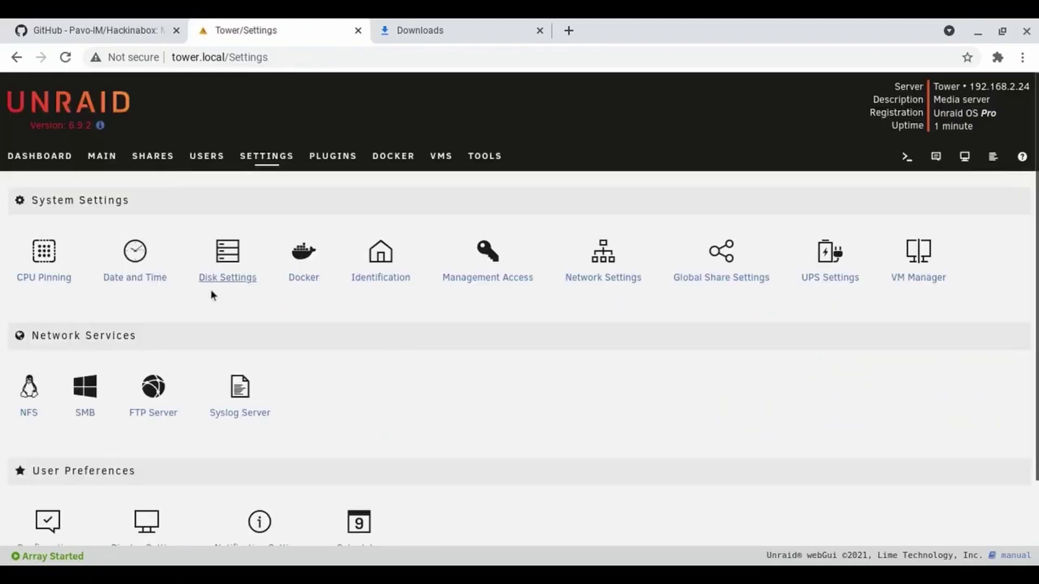
click(234, 273)
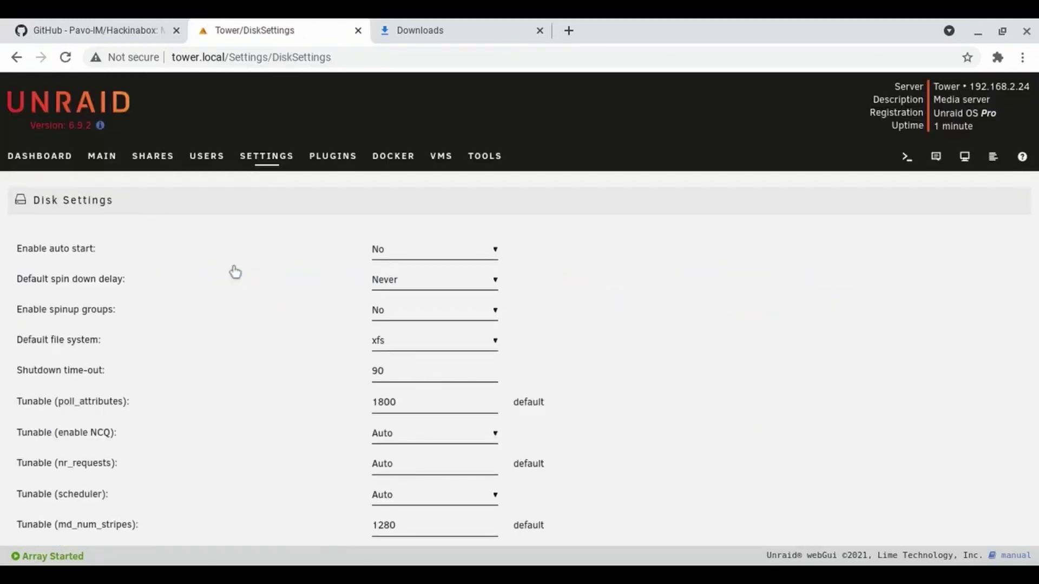
click(65, 170)
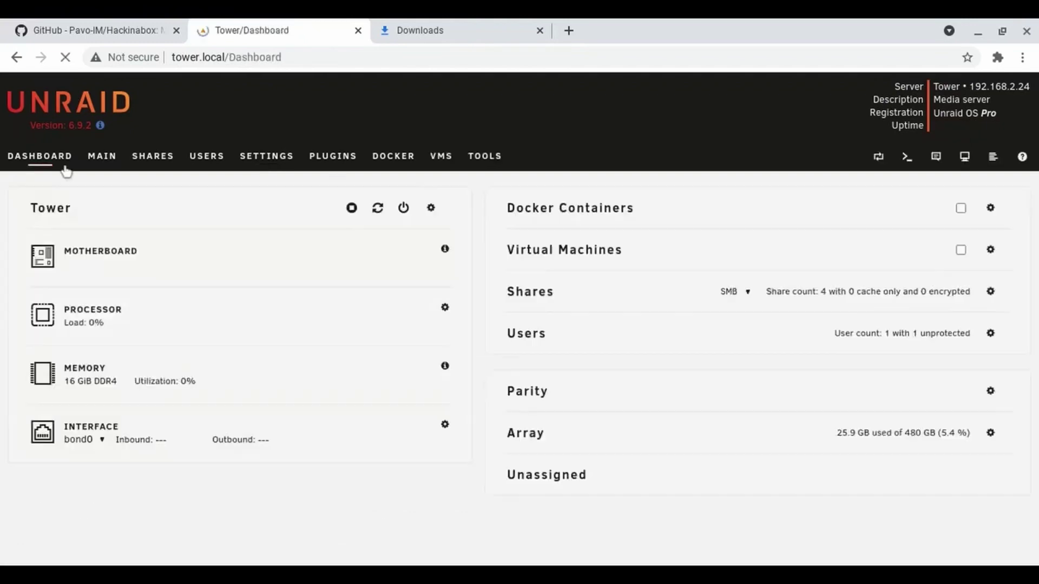
click(105, 164)
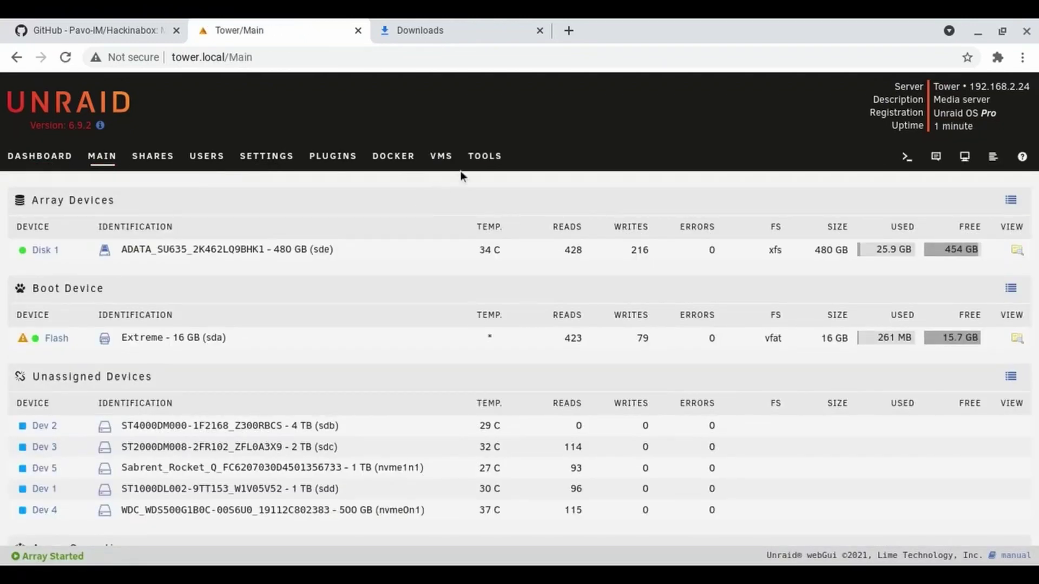
Open Tools > System Devices and scroll the IOMMU list to the WD Blue SN500 NVMe in group 14.
click(483, 157)
click(626, 277)
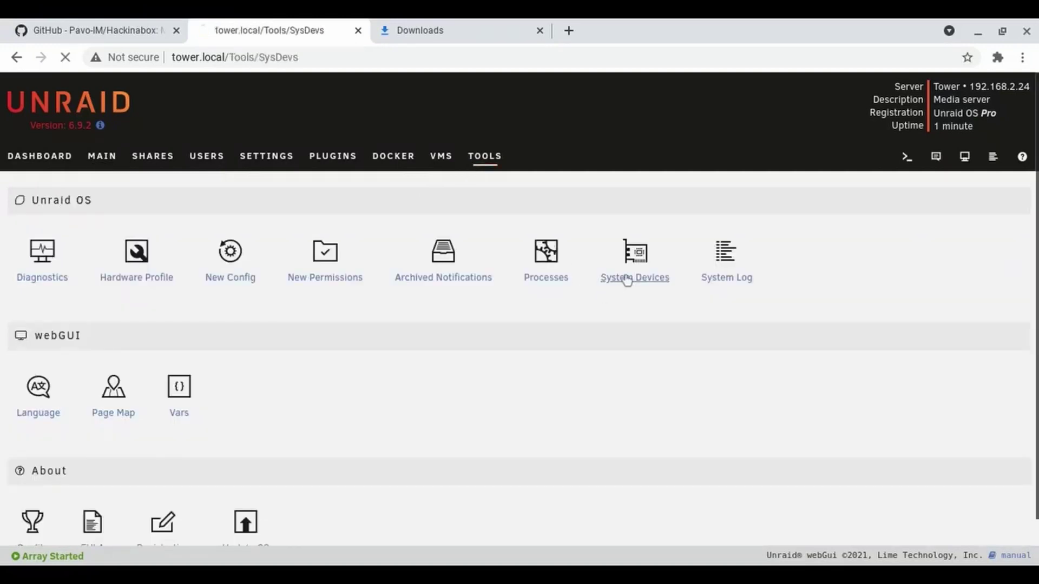
scroll(627, 280, down, 3)
scroll(626, 281, down, 2)
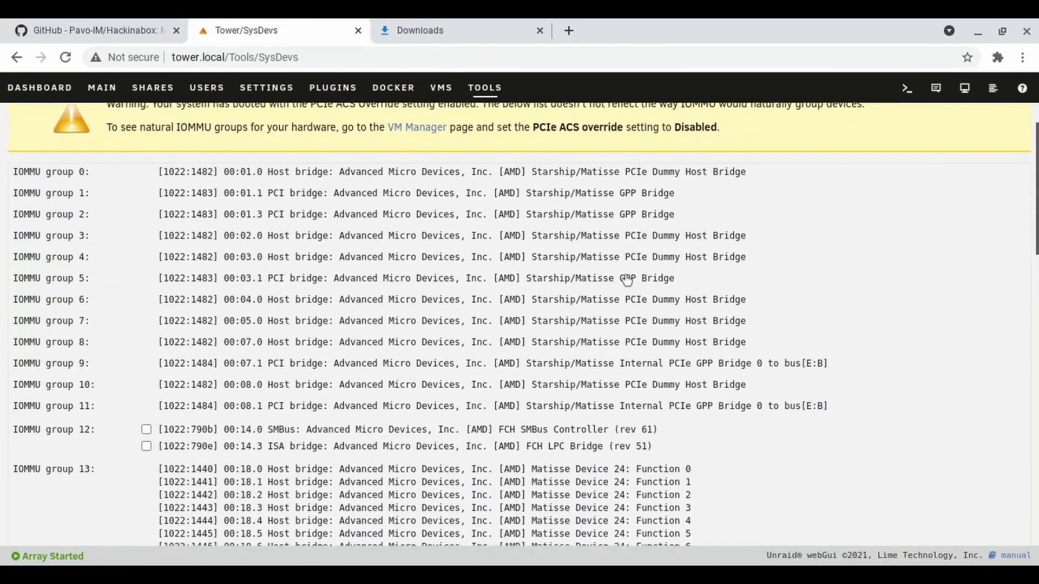
scroll(626, 280, down, 5)
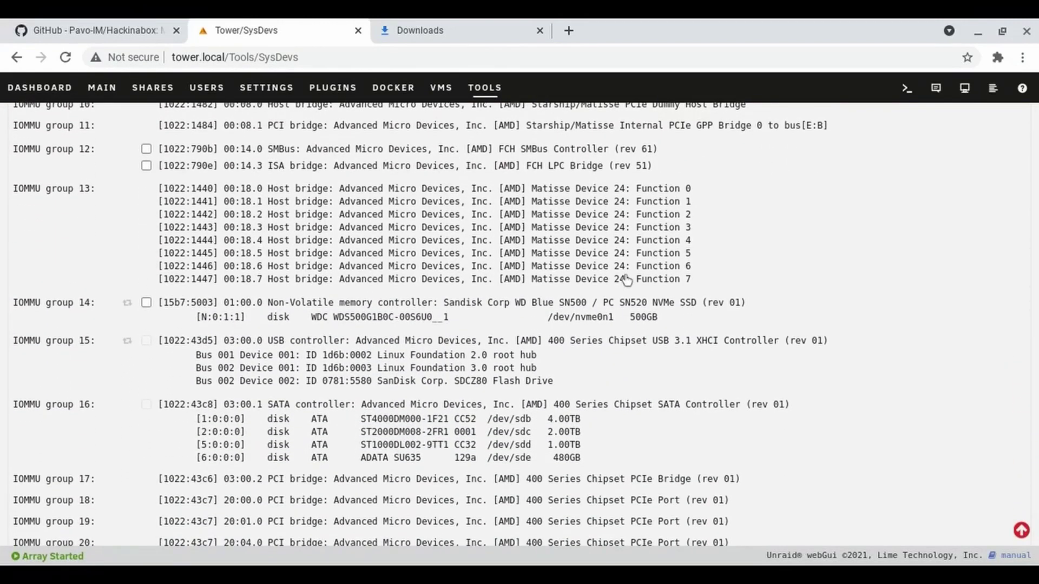
scroll(626, 280, down, 1)
scroll(626, 280, up, 1)
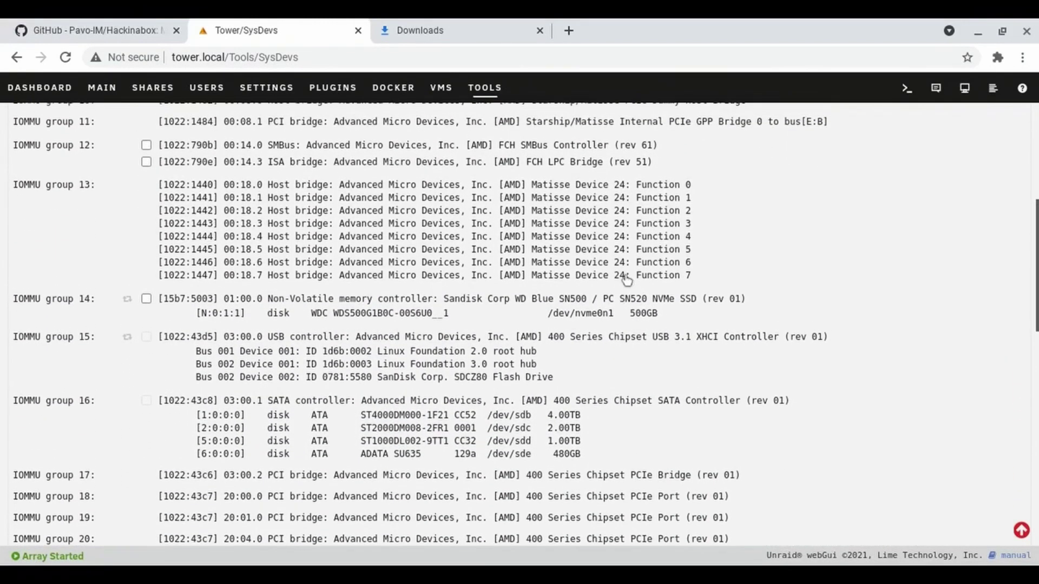
scroll(626, 279, up, 1)
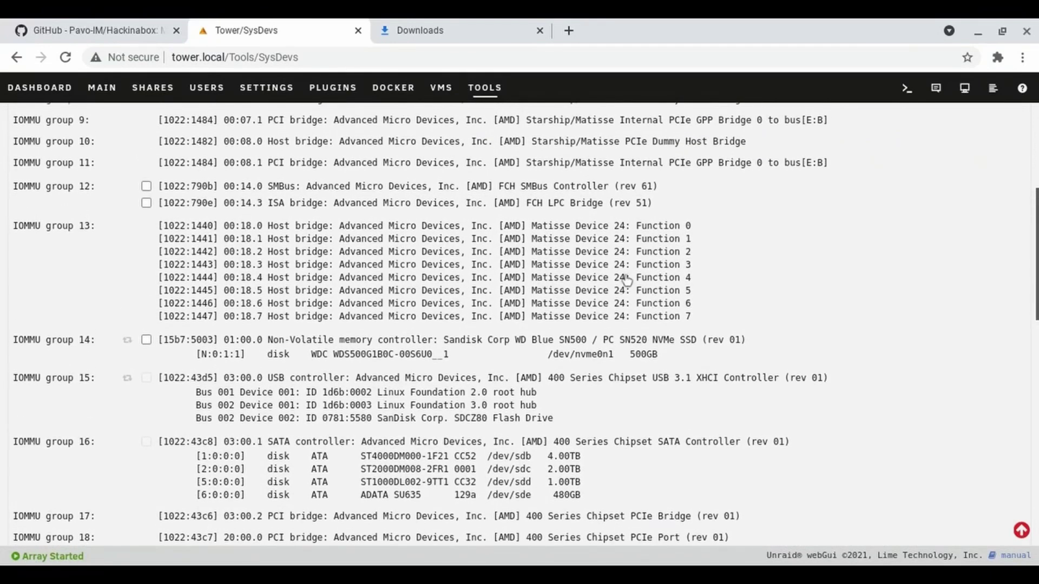
scroll(626, 280, down, 3)
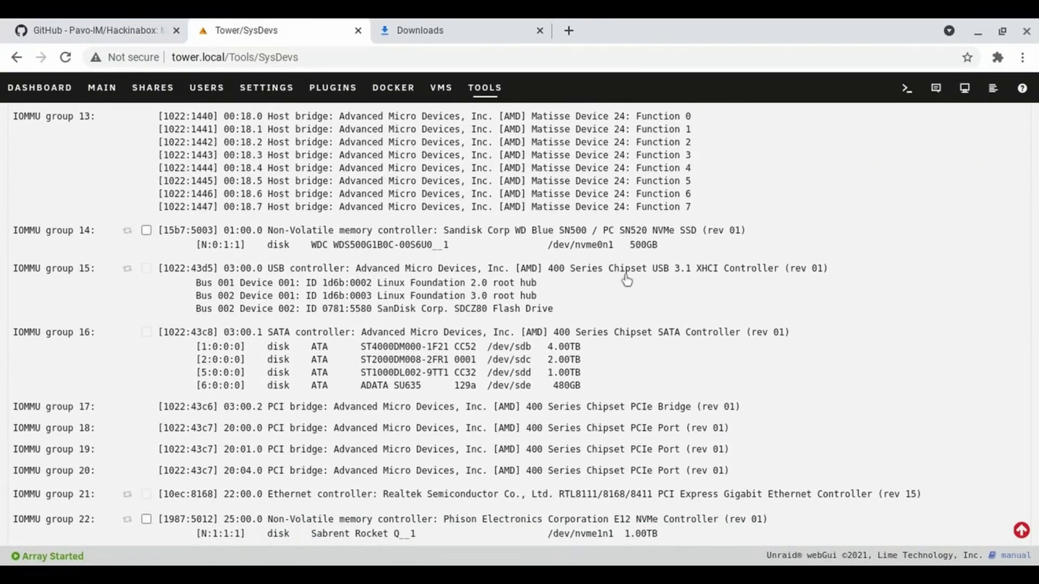
scroll(627, 280, down, 1)
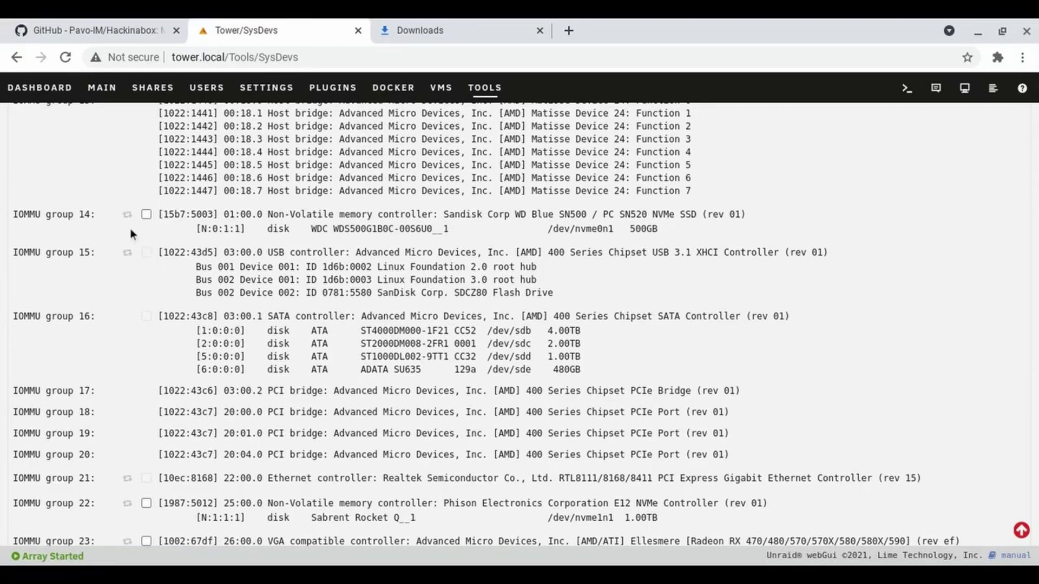
scroll(175, 268, down, 3)
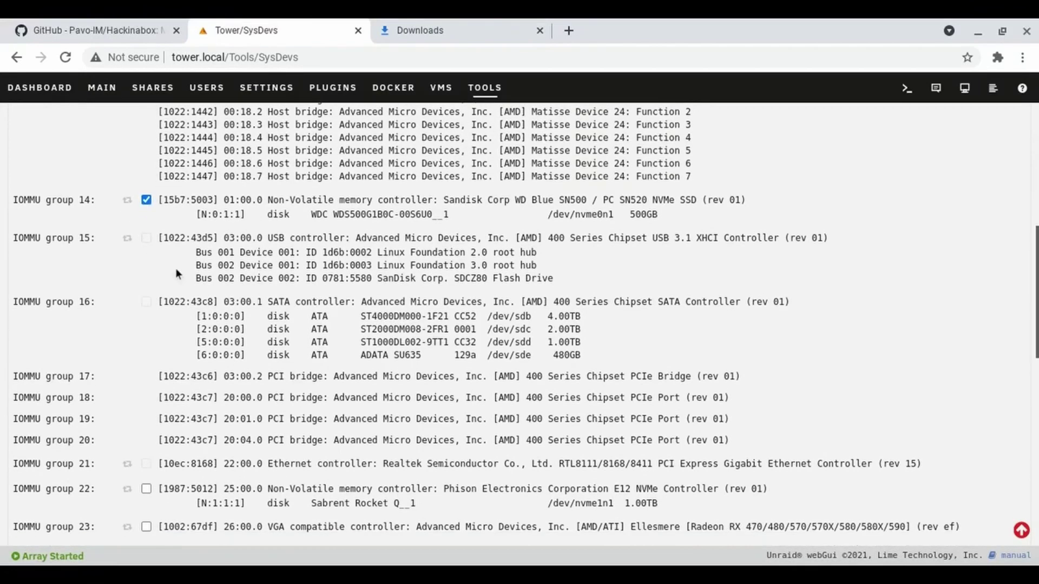
Bind the ticked groups 23, 24 and 28 (Radeon GPU, HDMI audio, Matisse USB 3.0) to VFIO at boot.
scroll(175, 268, down, 1)
scroll(175, 268, up, 1)
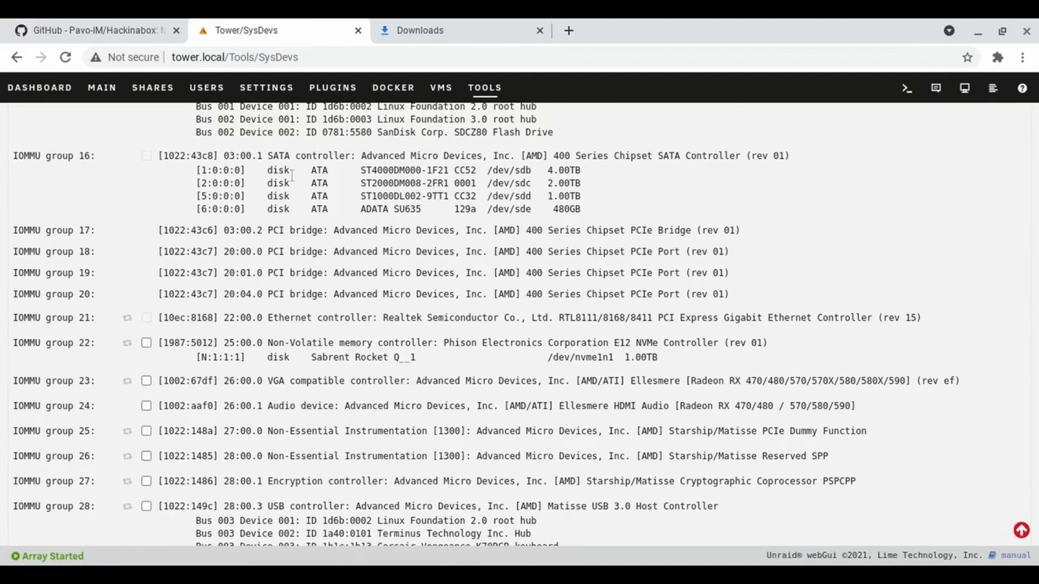
scroll(292, 176, down, 3)
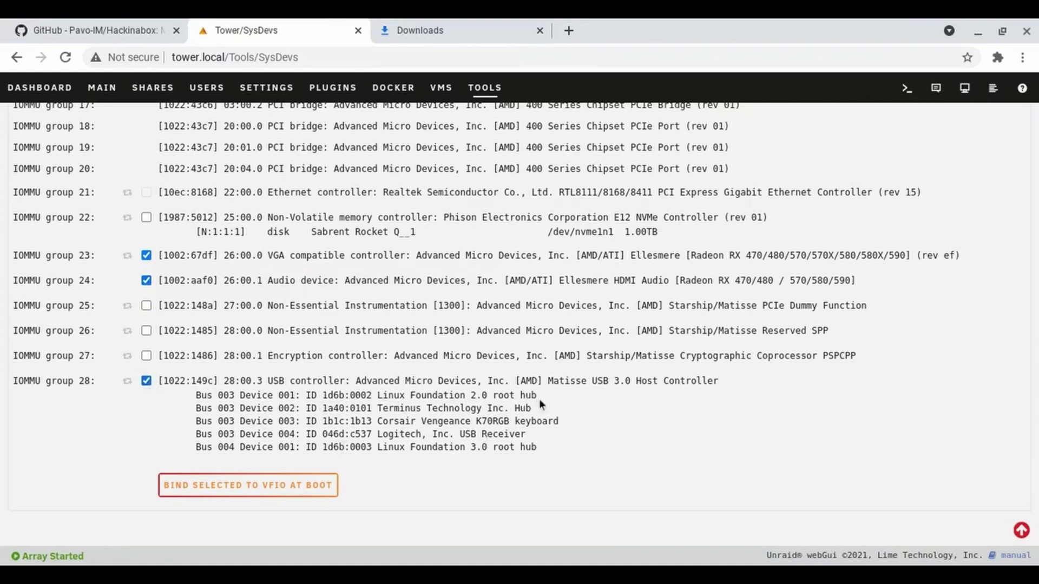
drag(537, 397, 379, 394)
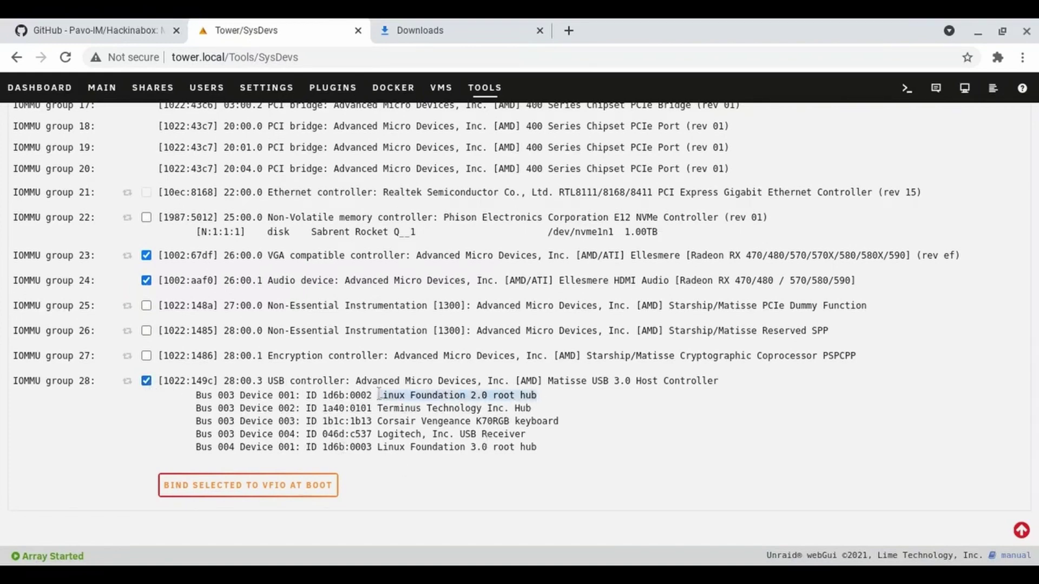
click(494, 459)
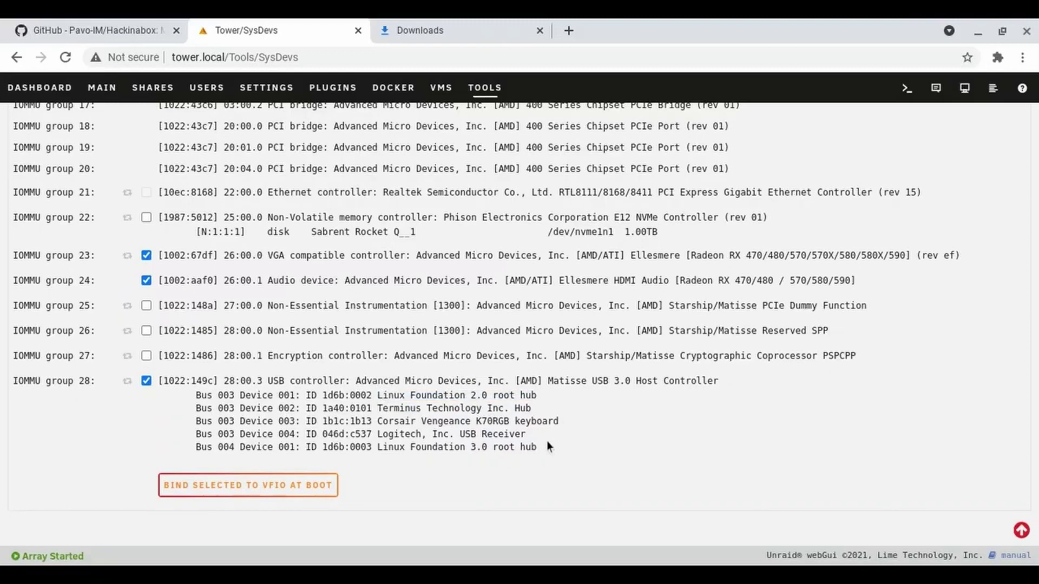
click(229, 481)
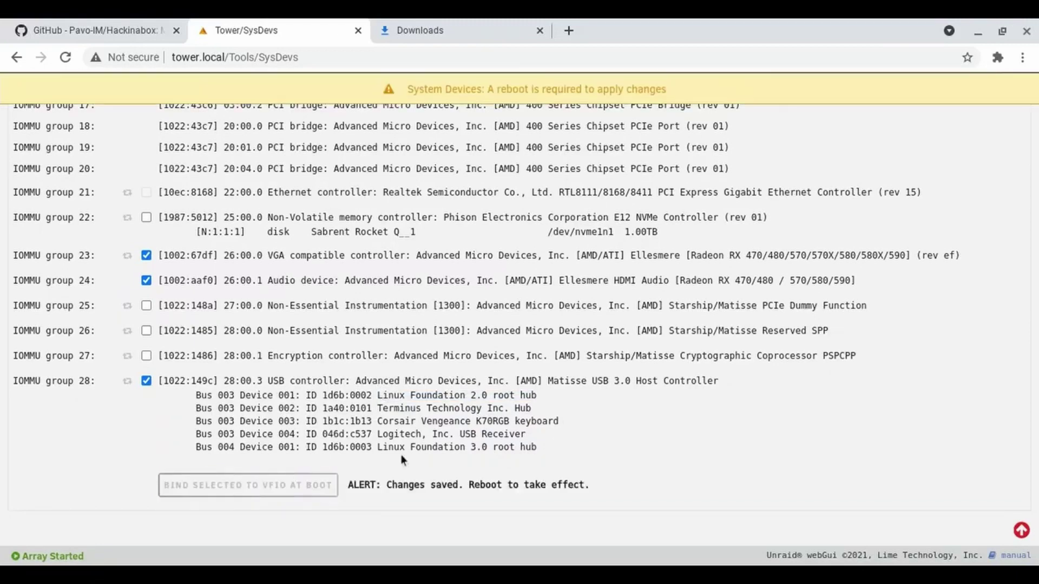
key(Home)
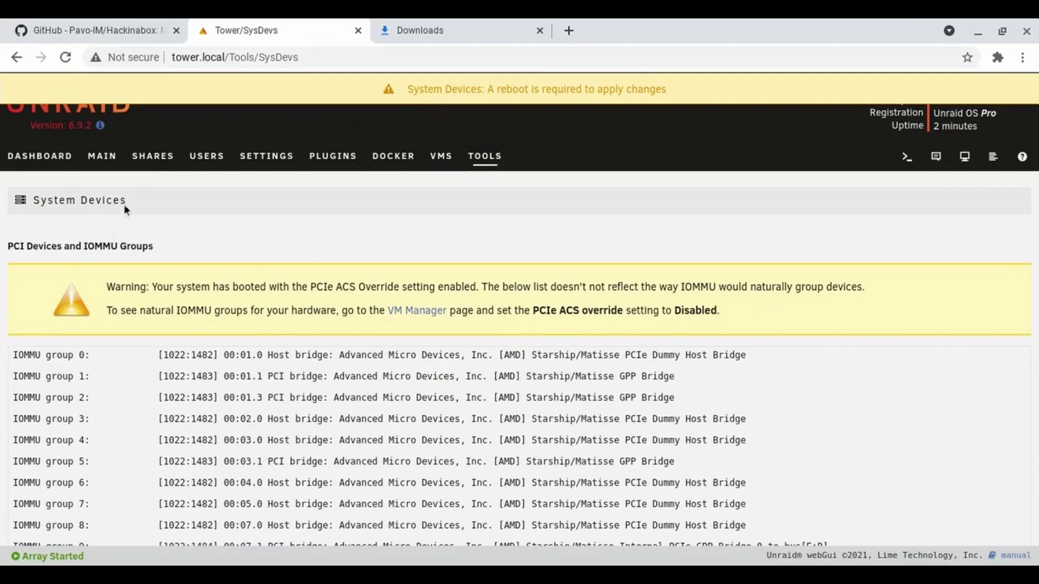
click(100, 170)
scroll(209, 287, down, 6)
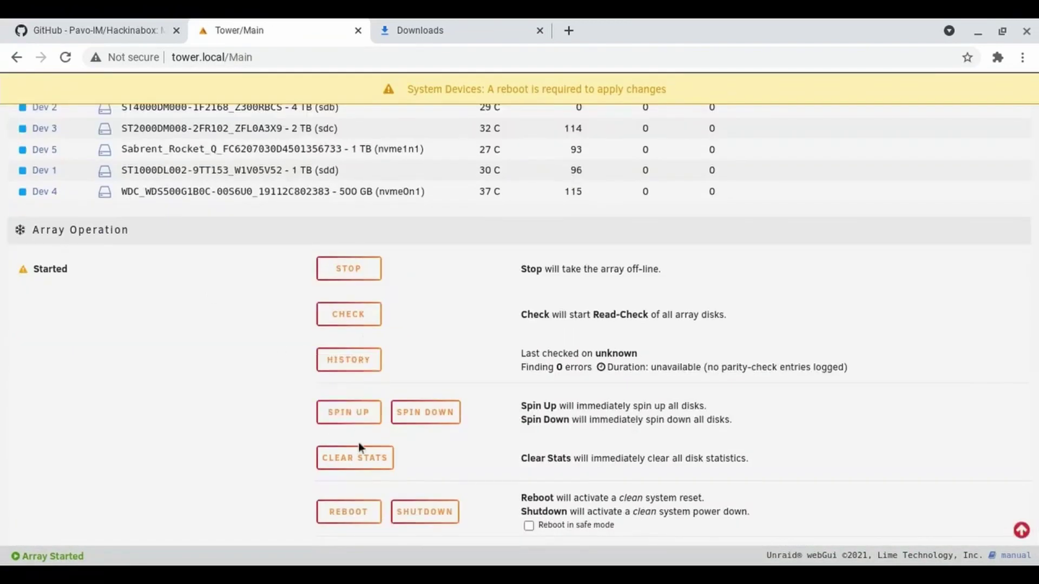
click(357, 508)
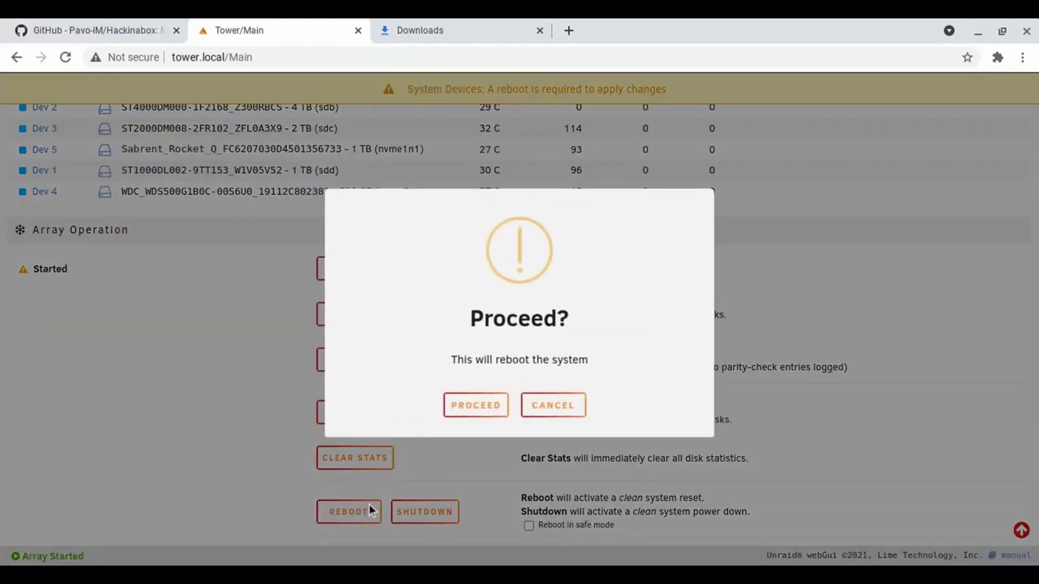
click(487, 411)
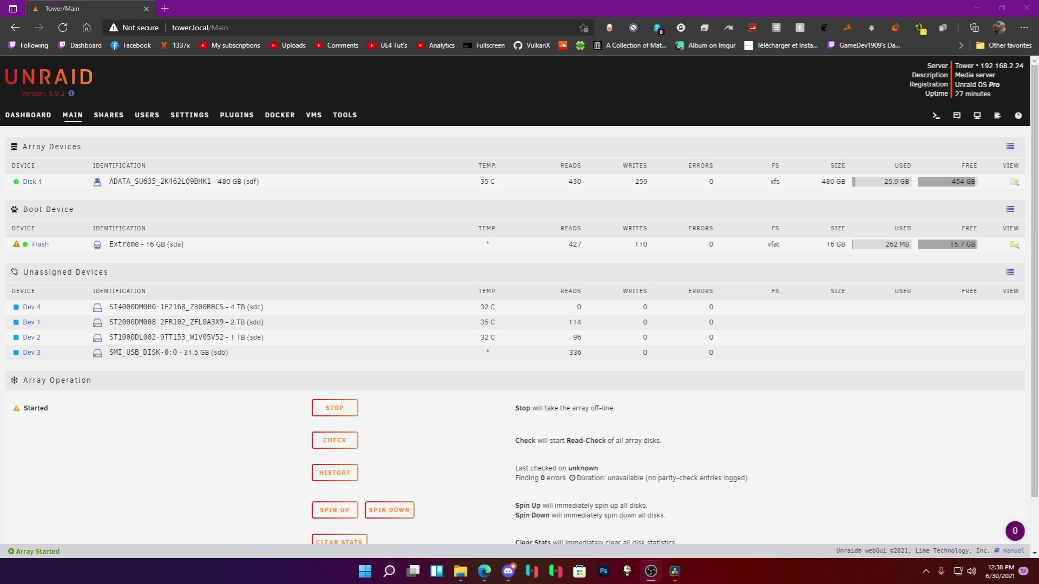
On the VMS page, check the Windows 10 VM's action menu, then open the Add VM template list.
click(314, 115)
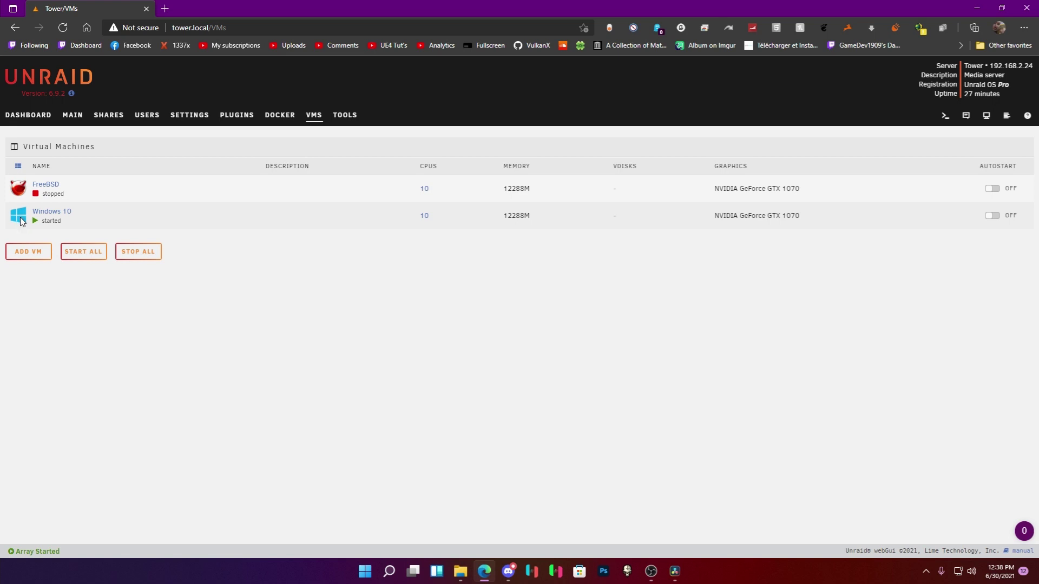
right_click(21, 221)
click(20, 221)
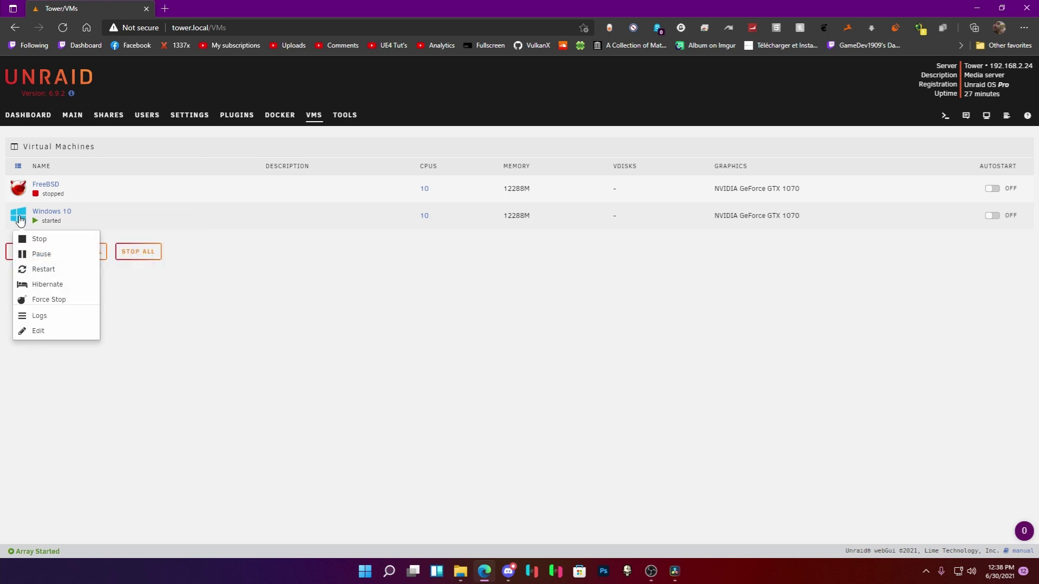
click(188, 326)
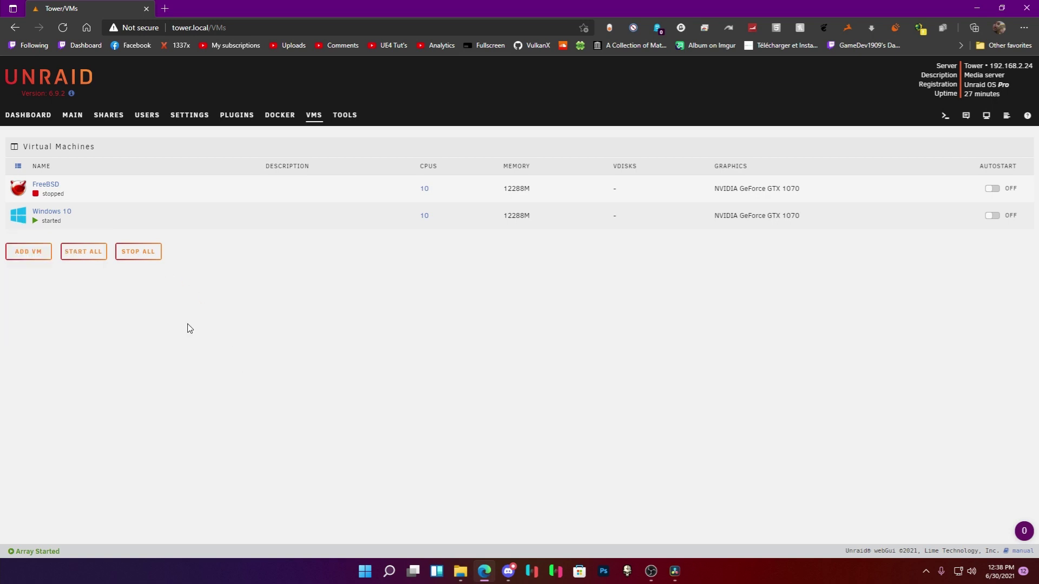
click(28, 251)
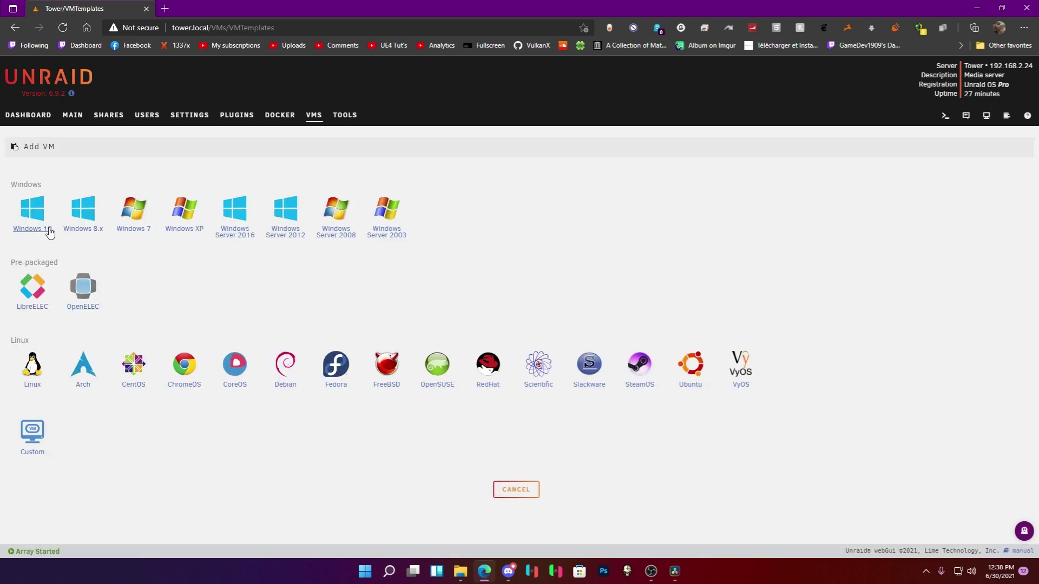
Start the new VM from the Windows 10 template and rename it Windows 11.
click(33, 219)
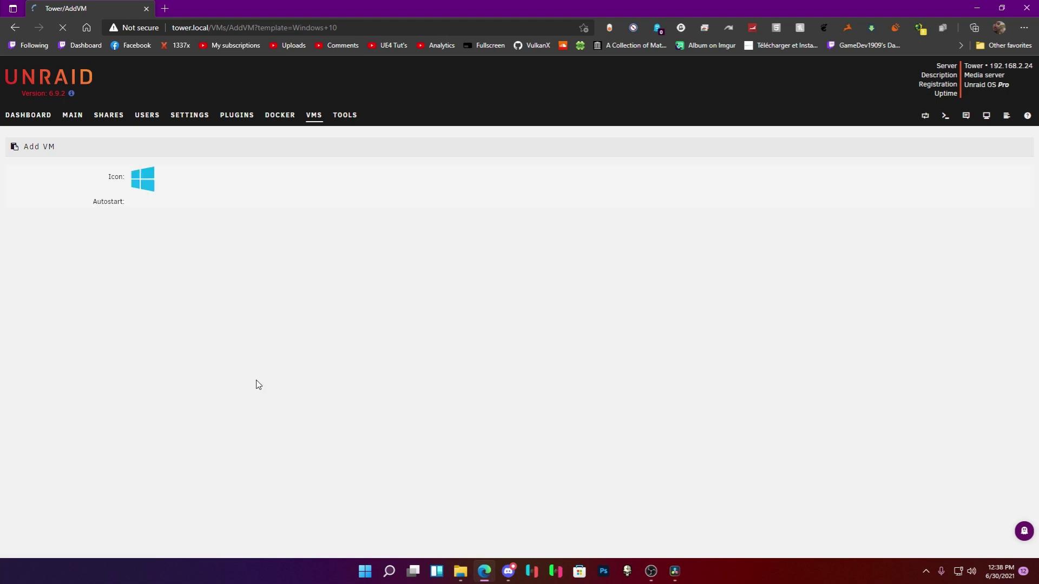
click(178, 237)
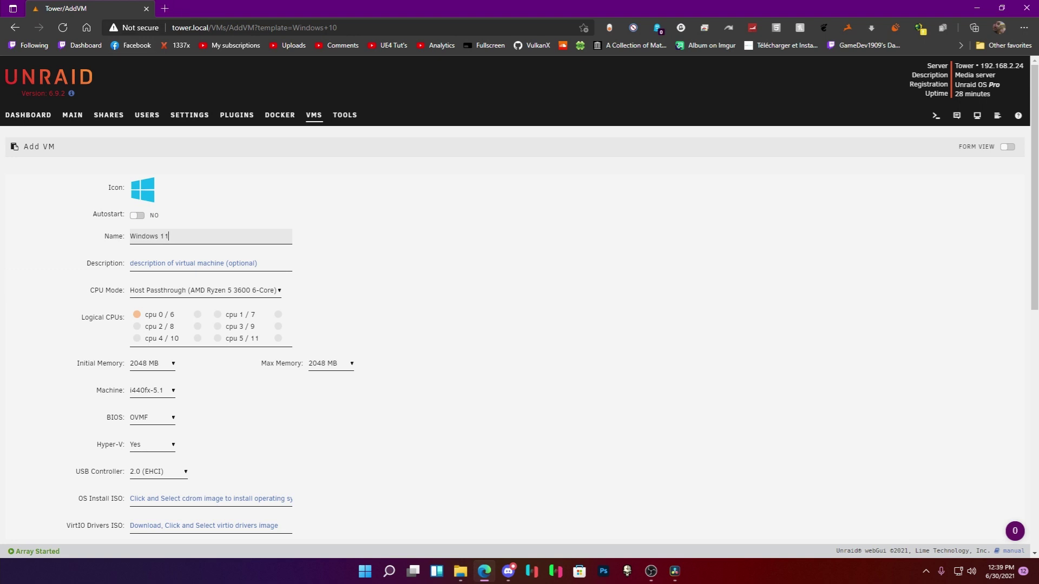
key(alt+Tab)
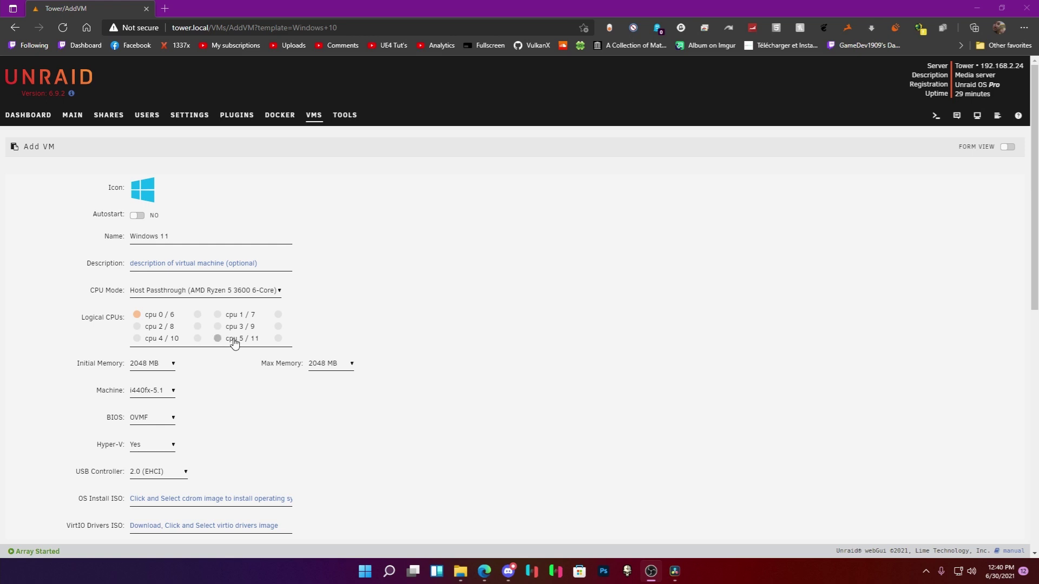
Pin CPU pairs 1/7 through 5/11 to the VM, leaving cpu 0/6 unassigned.
scroll(206, 360, down, 1)
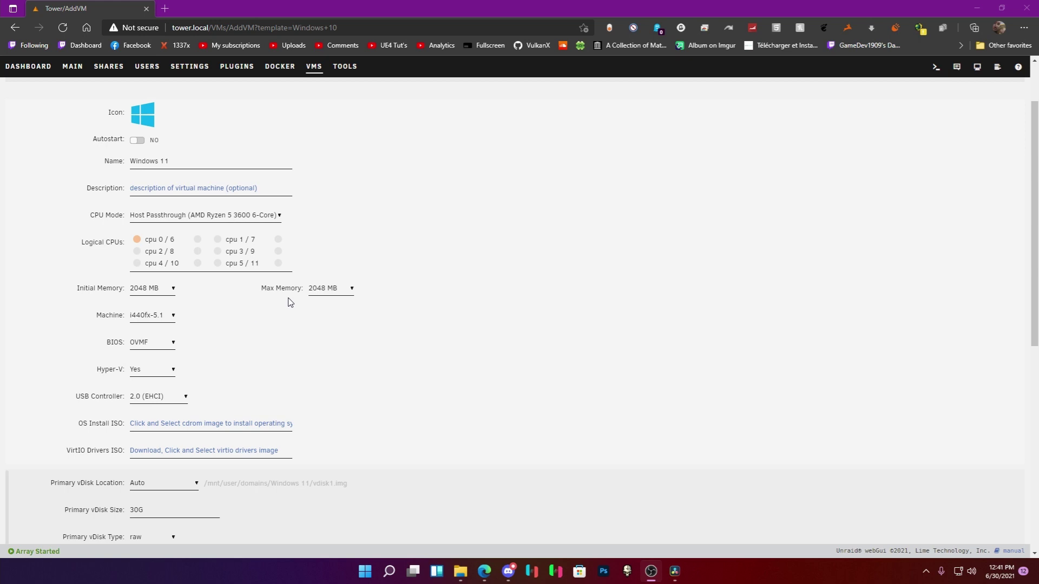
click(141, 252)
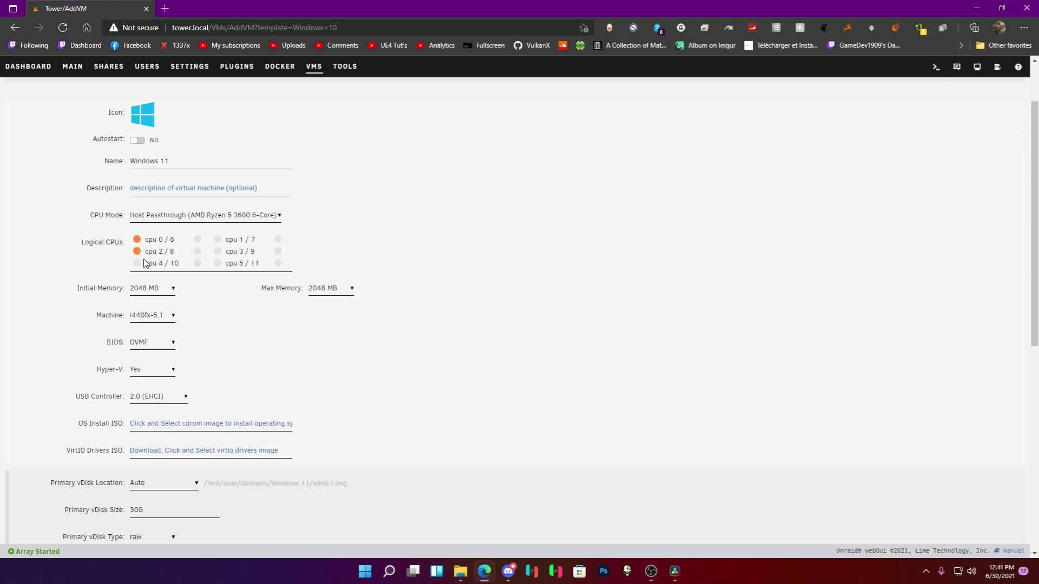
click(217, 264)
click(230, 252)
click(236, 240)
click(278, 239)
click(278, 251)
click(278, 263)
click(198, 251)
click(197, 263)
click(154, 262)
click(163, 243)
Set the VM's maximum memory to 12288 MB.
click(318, 291)
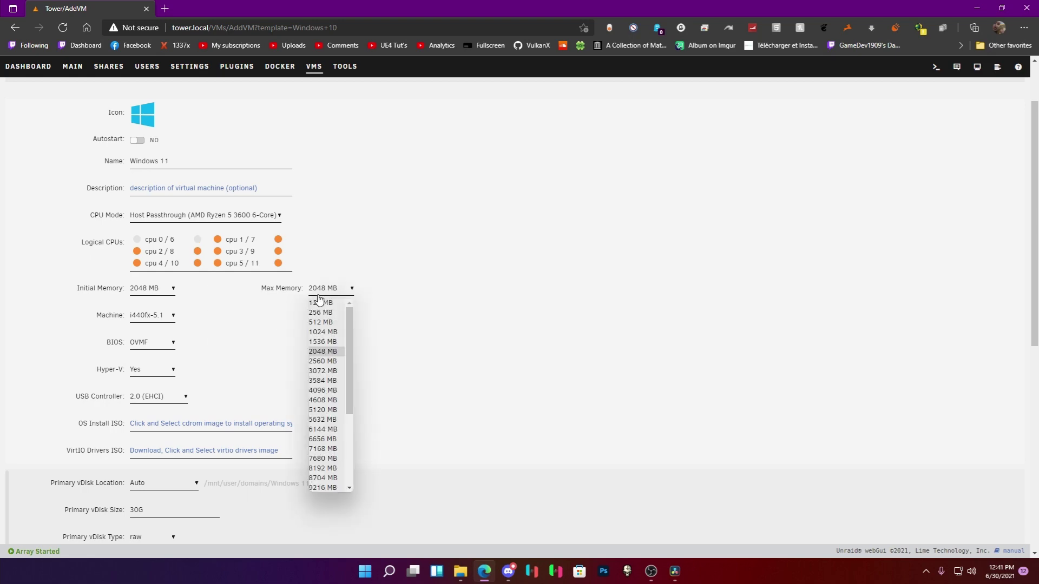
click(308, 355)
scroll(307, 355, down, 5)
scroll(320, 338, up, 7)
click(331, 363)
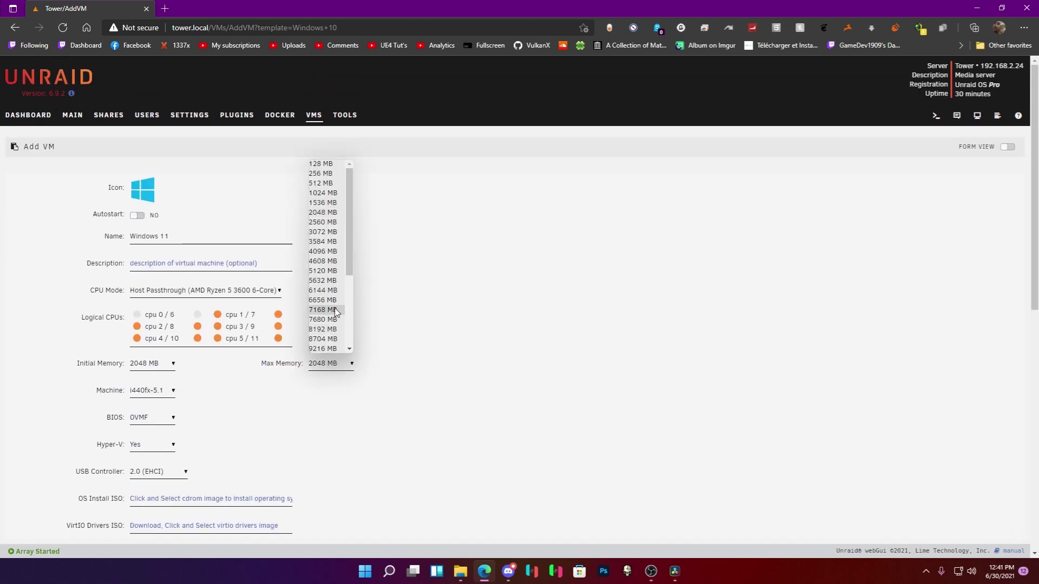
scroll(334, 313, down, 2)
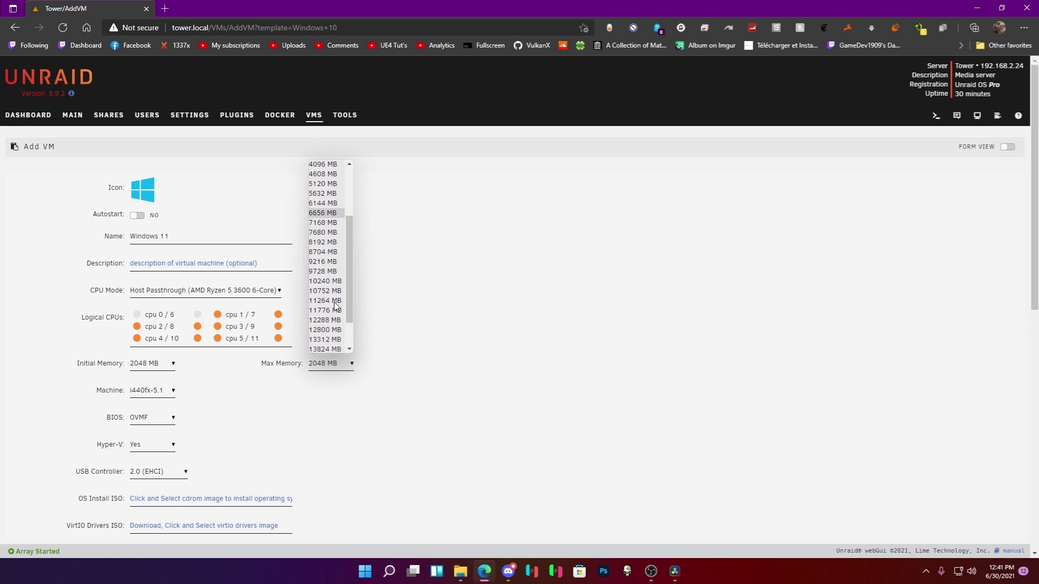
click(331, 320)
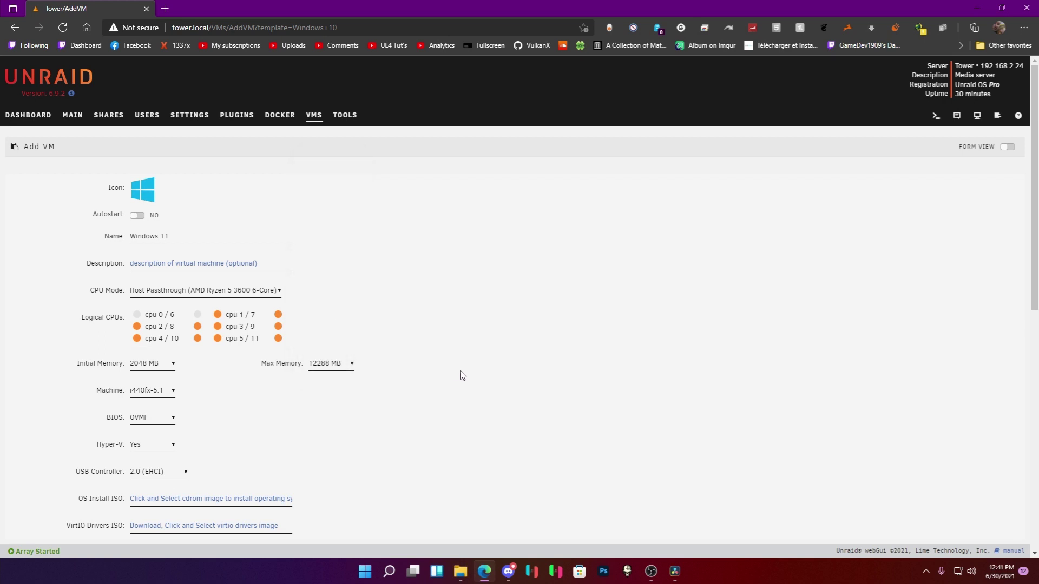
scroll(461, 374, down, 1)
scroll(462, 376, down, 3)
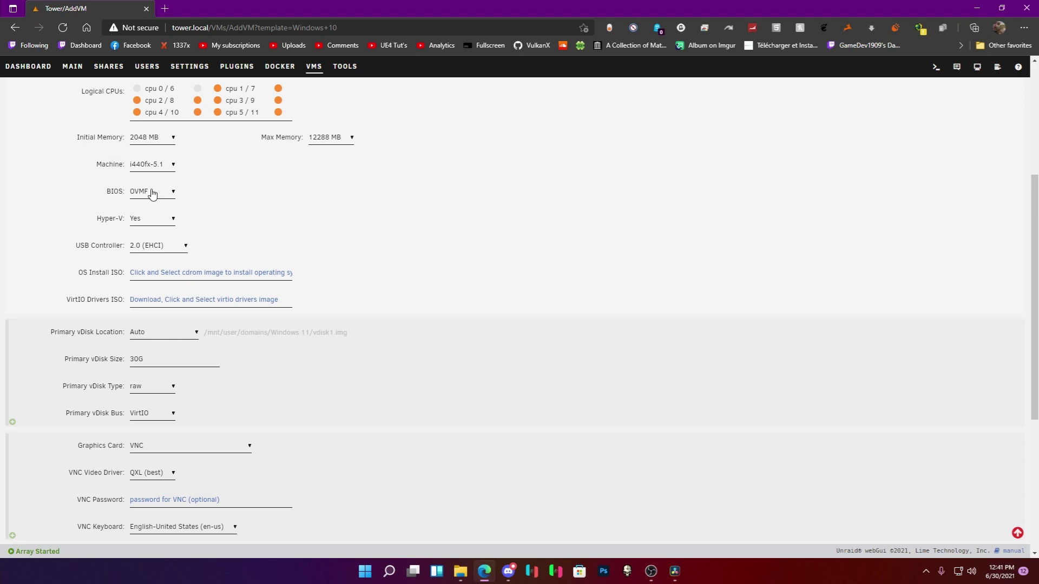
Keep machine type i440fx-5.1, set Hyper-V to No and use the 3.0 (qemu XHCI) USB controller.
click(159, 166)
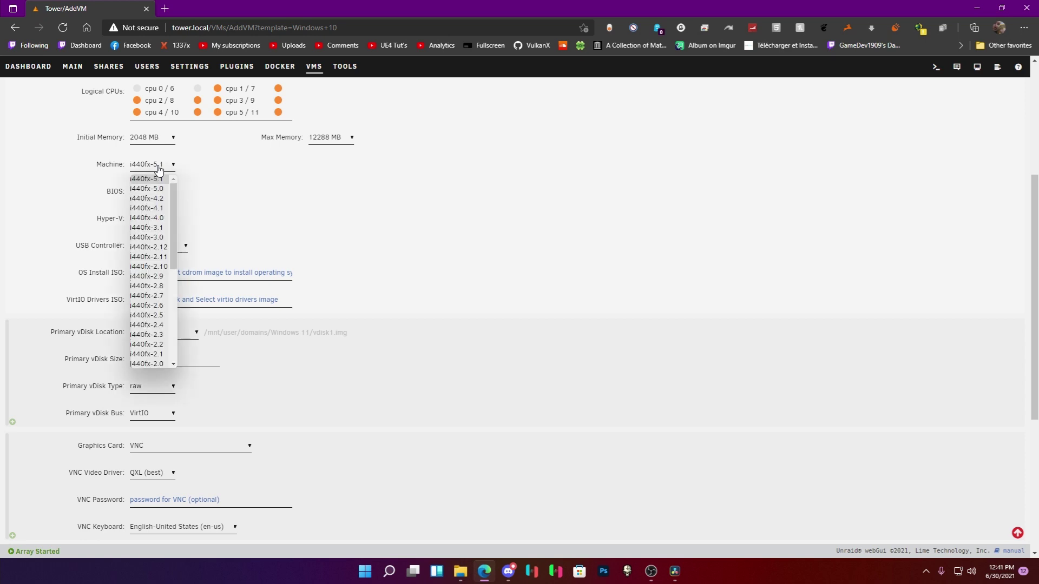
scroll(161, 238, down, 2)
scroll(158, 237, down, 4)
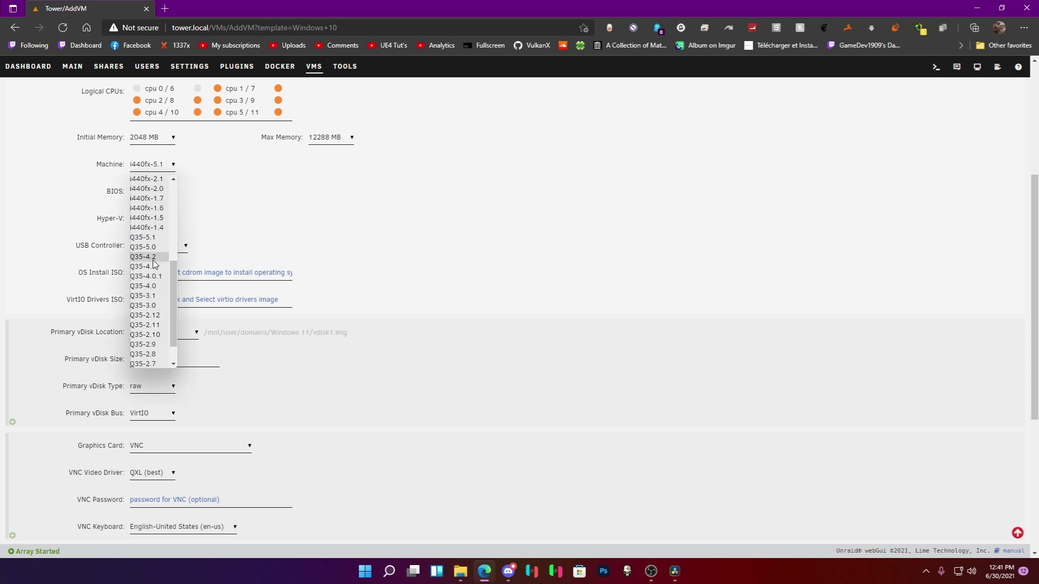
click(234, 217)
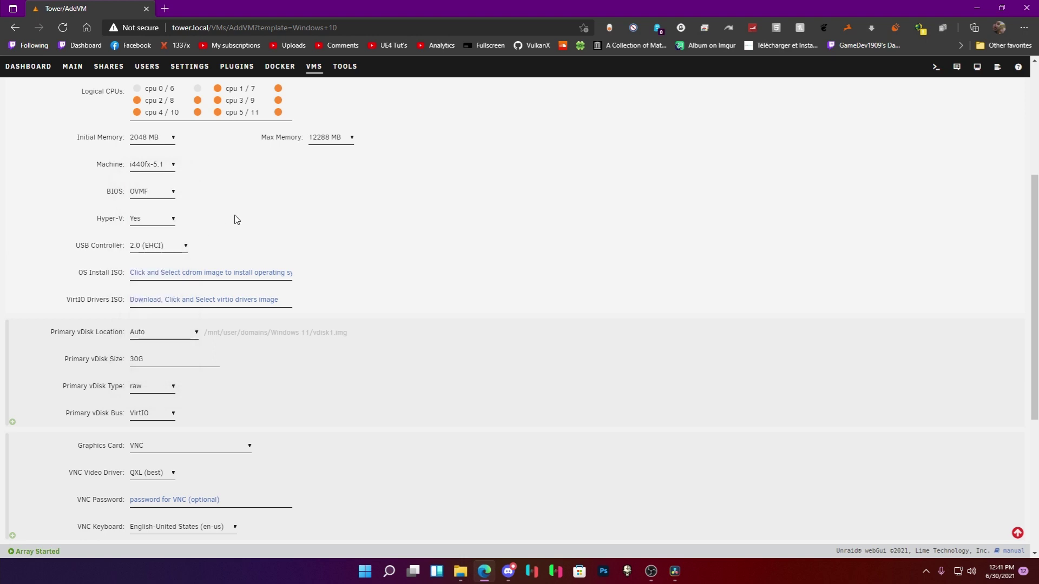
click(165, 226)
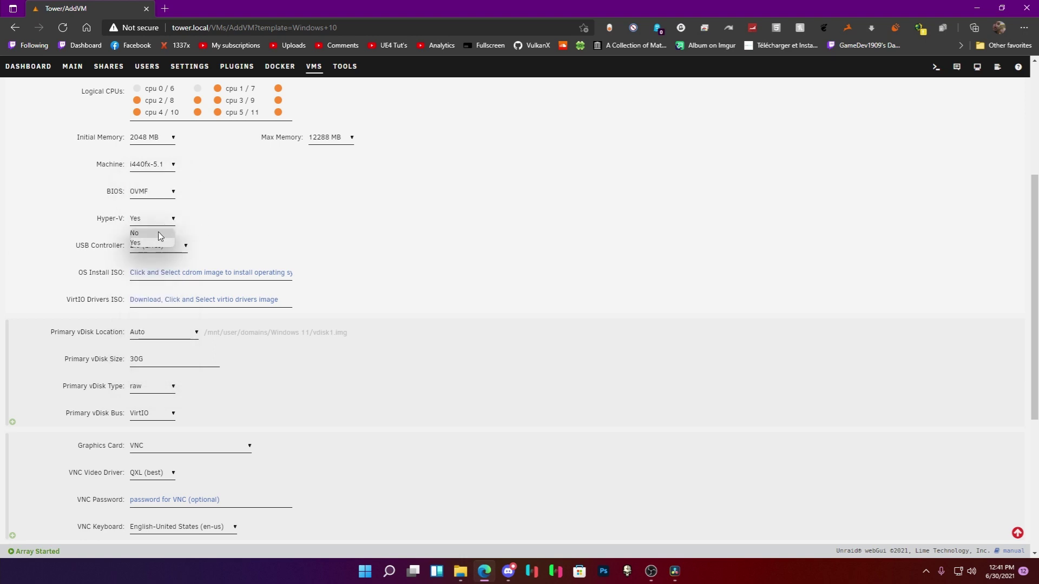
click(159, 233)
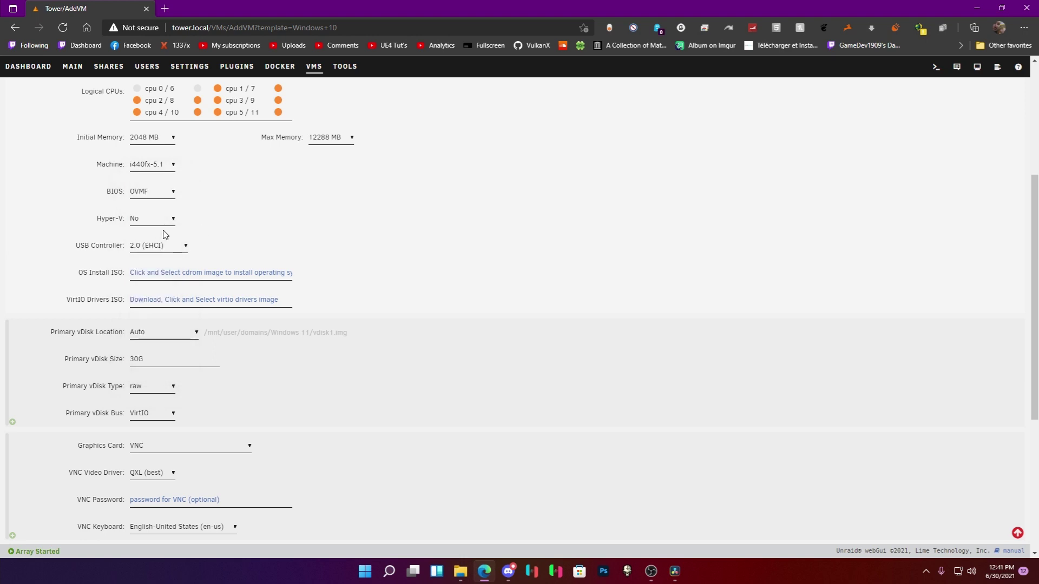
click(159, 250)
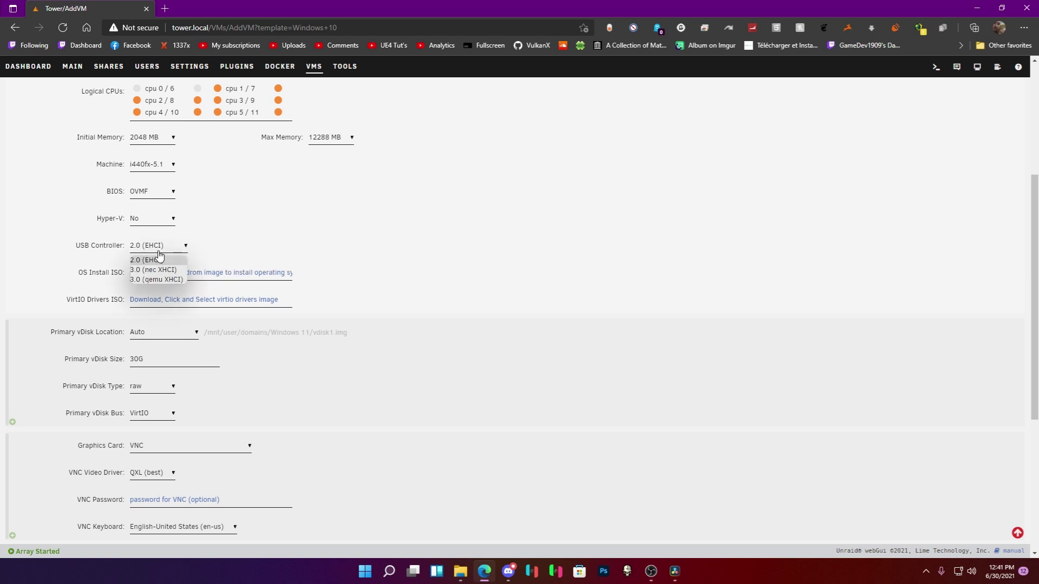
click(154, 279)
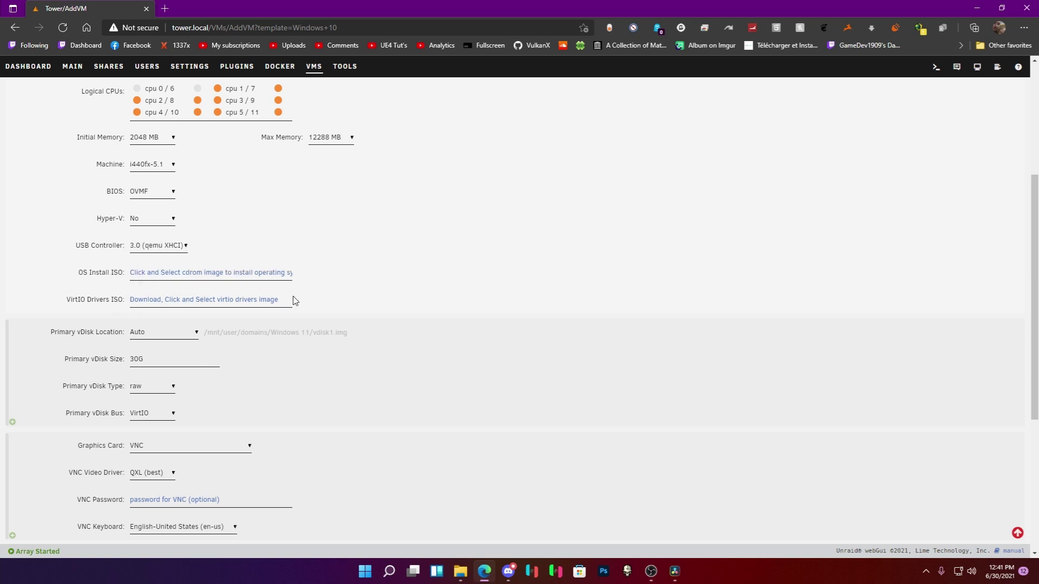
Set vDisk to None and pass through GTX 1070, its GP104 audio, Matisse USB and Phison NVMe.
scroll(338, 349, down, 1)
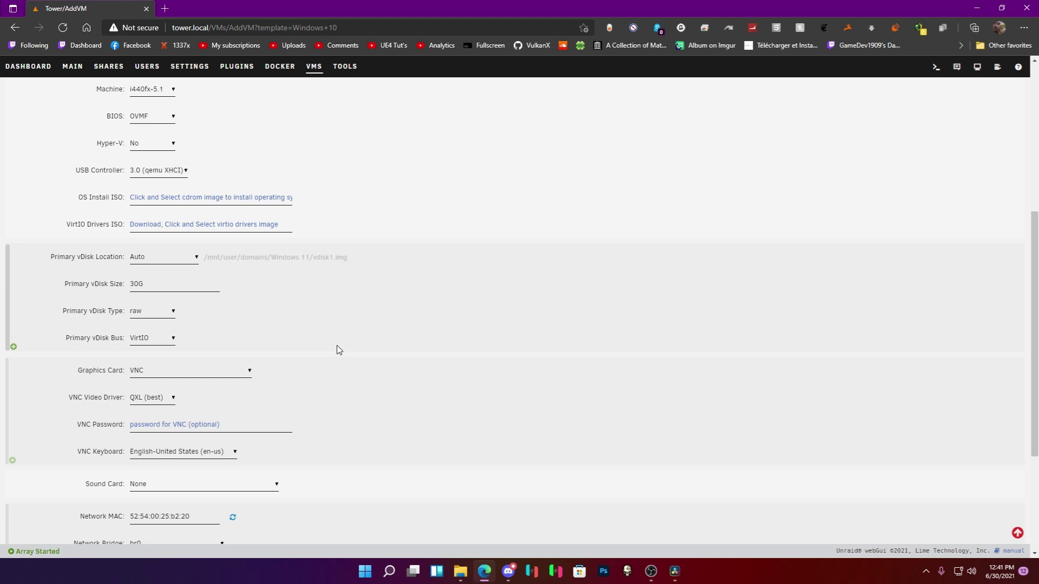
scroll(339, 349, down, 1)
click(142, 186)
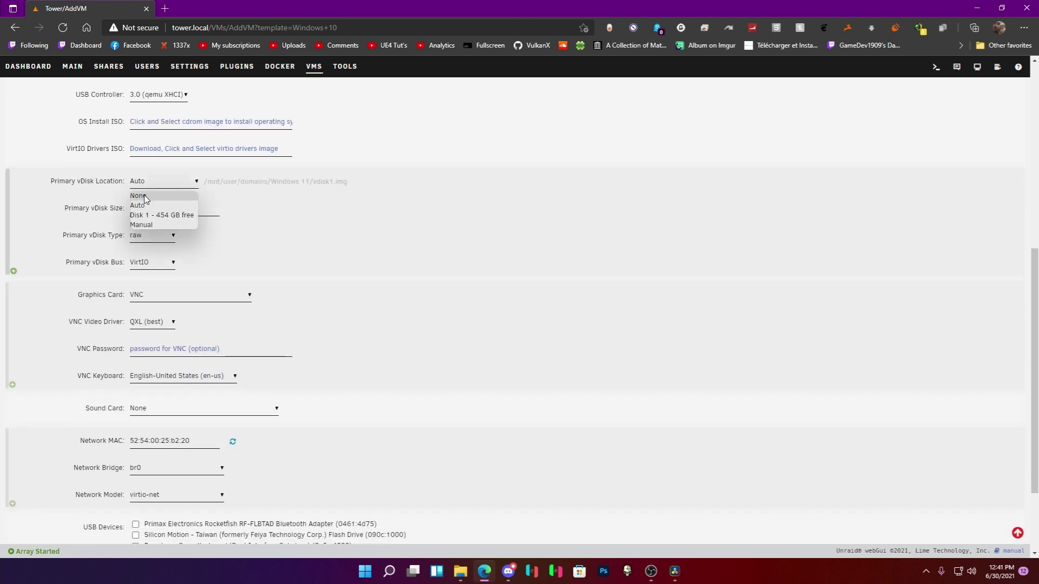
click(144, 196)
click(193, 213)
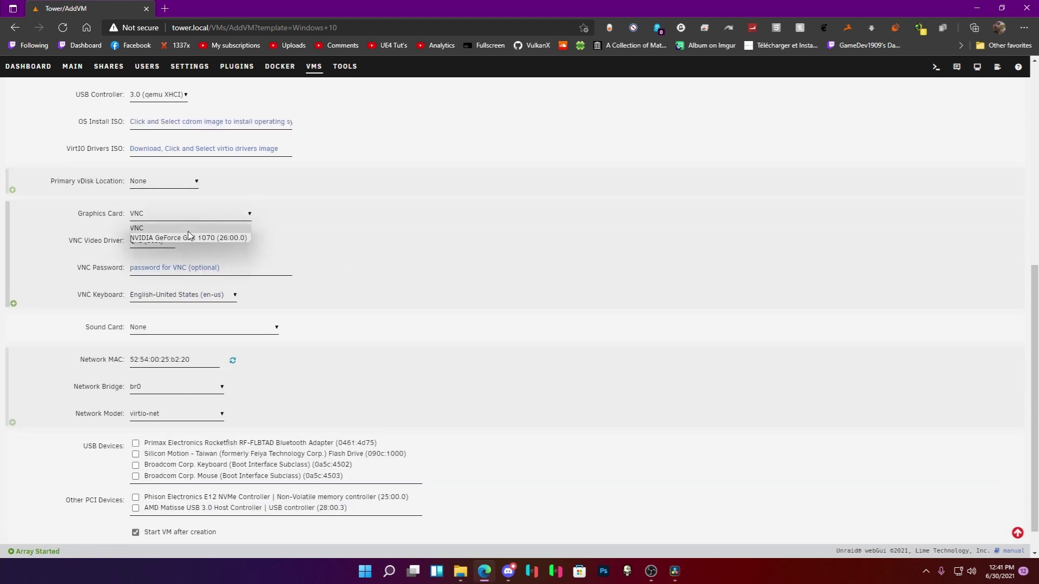
click(189, 237)
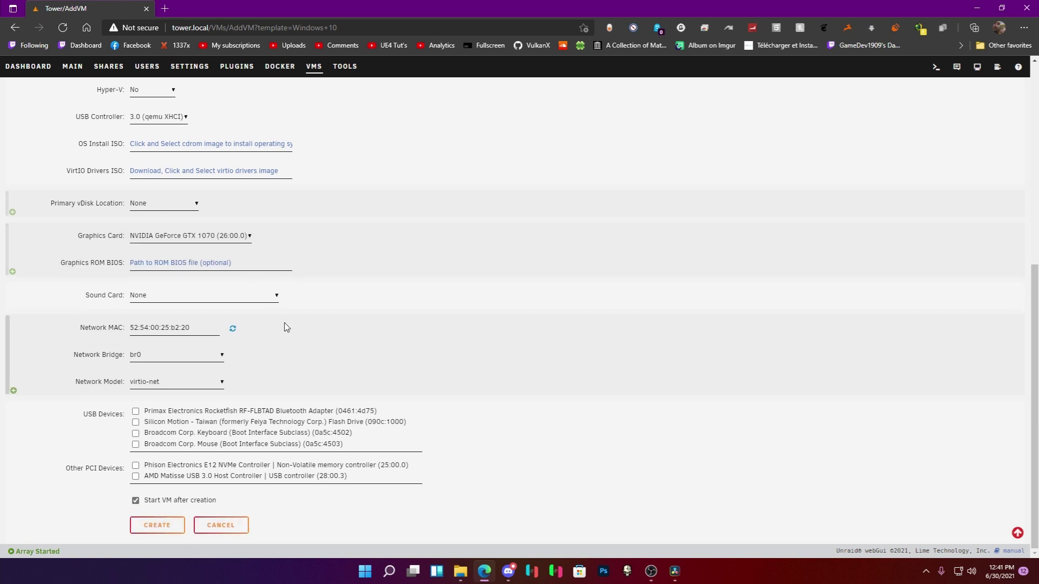
click(196, 298)
click(189, 317)
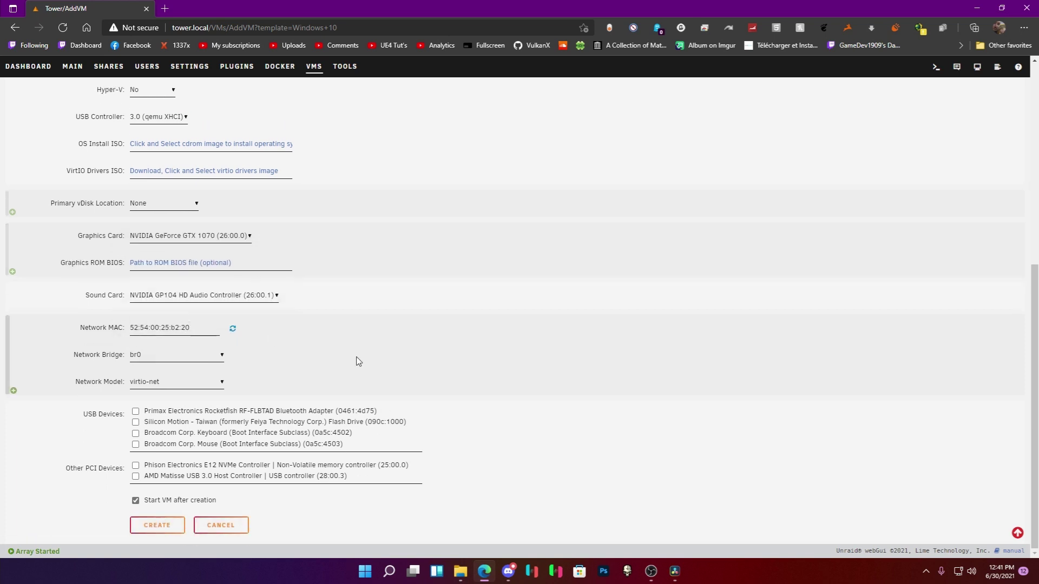
click(166, 478)
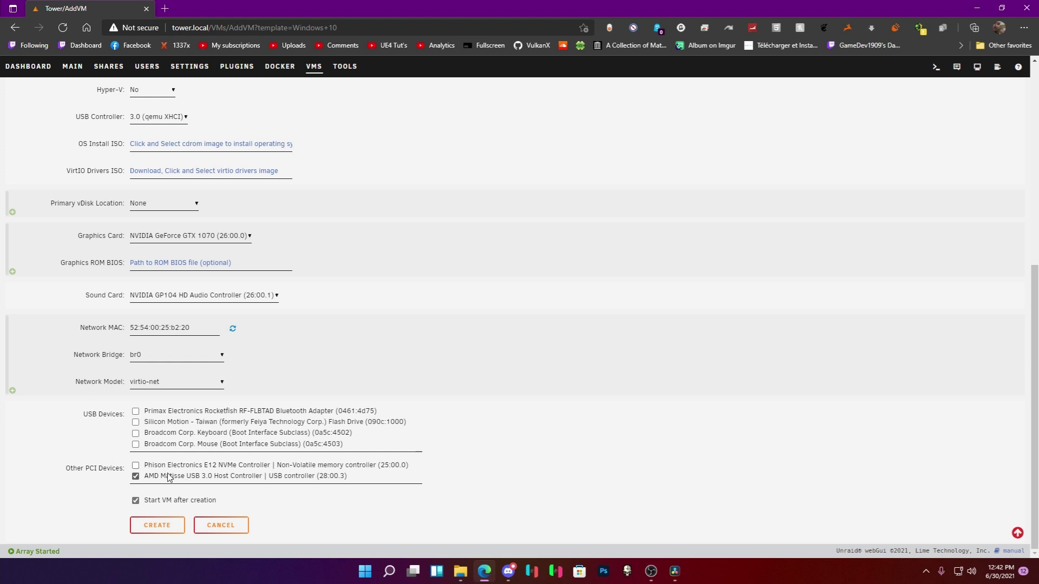
click(171, 466)
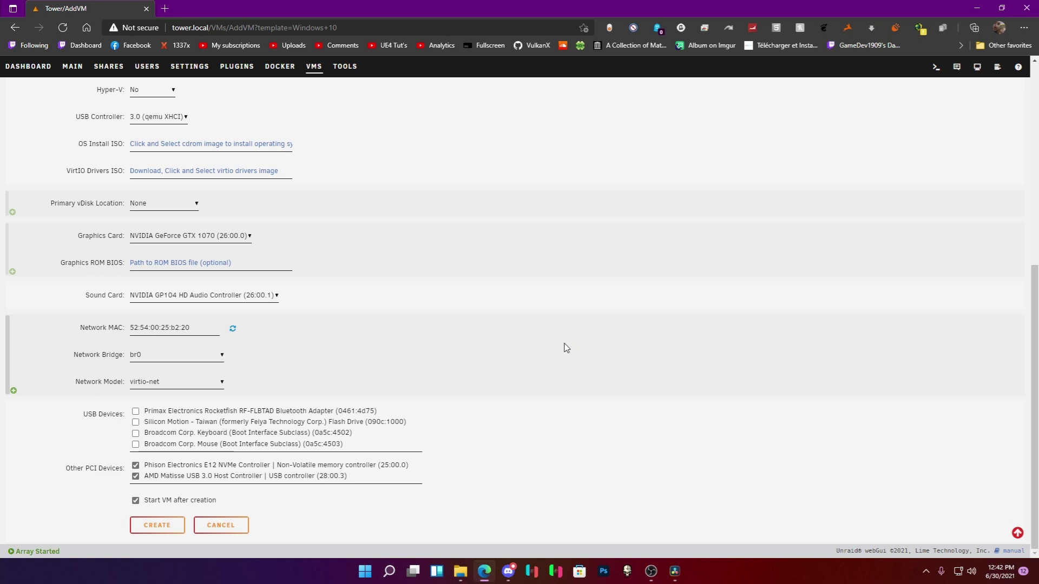
right_click(344, 73)
Open Tools > System Devices in a new browser tab.
click(364, 76)
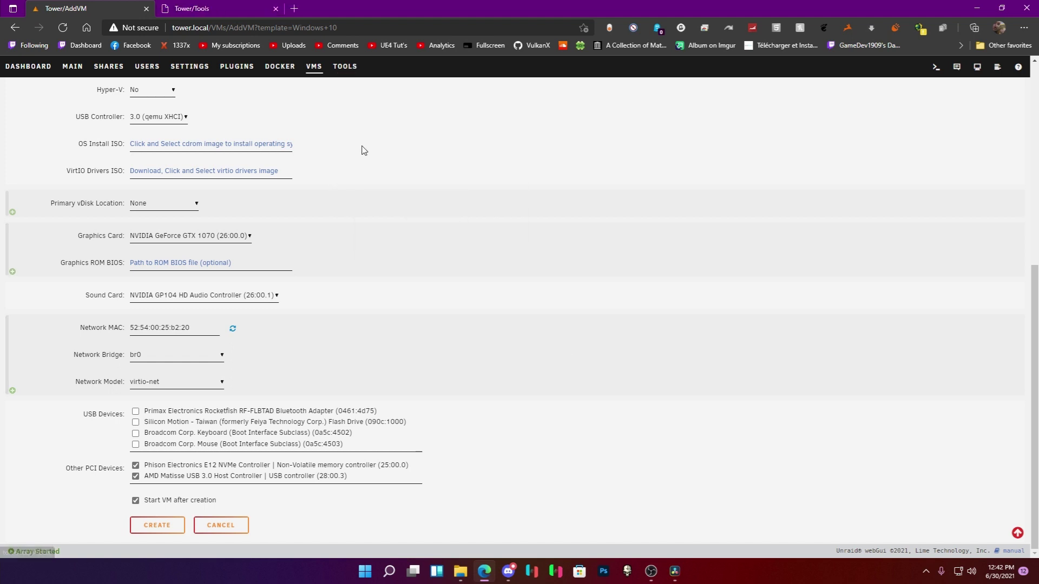
key(ctrl+Tab)
click(457, 199)
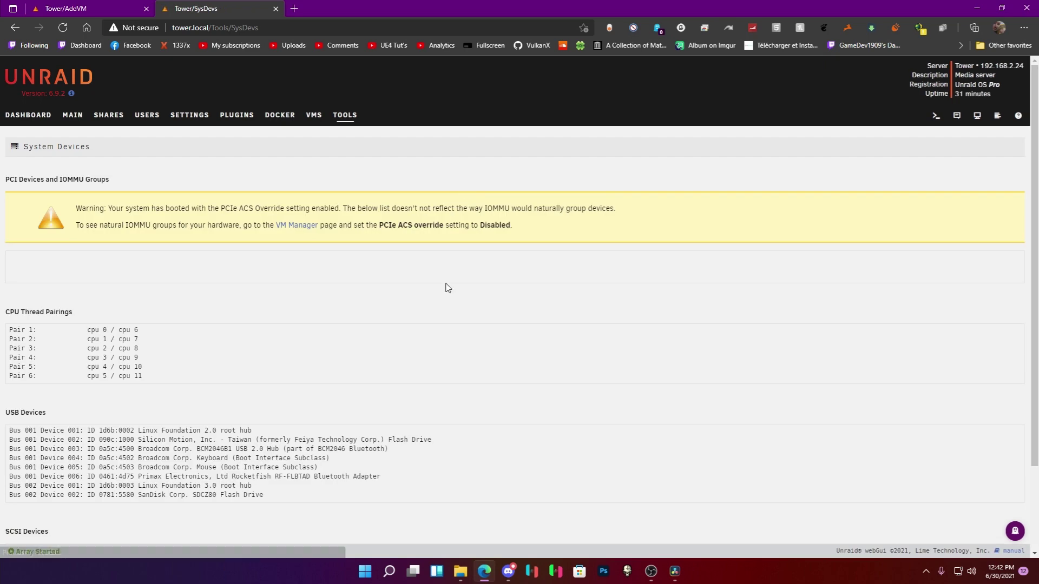
Inspect the SATA disk lines, including the ADATA SU635, in IOMMU group 14, then return to the page top.
scroll(448, 287, down, 10)
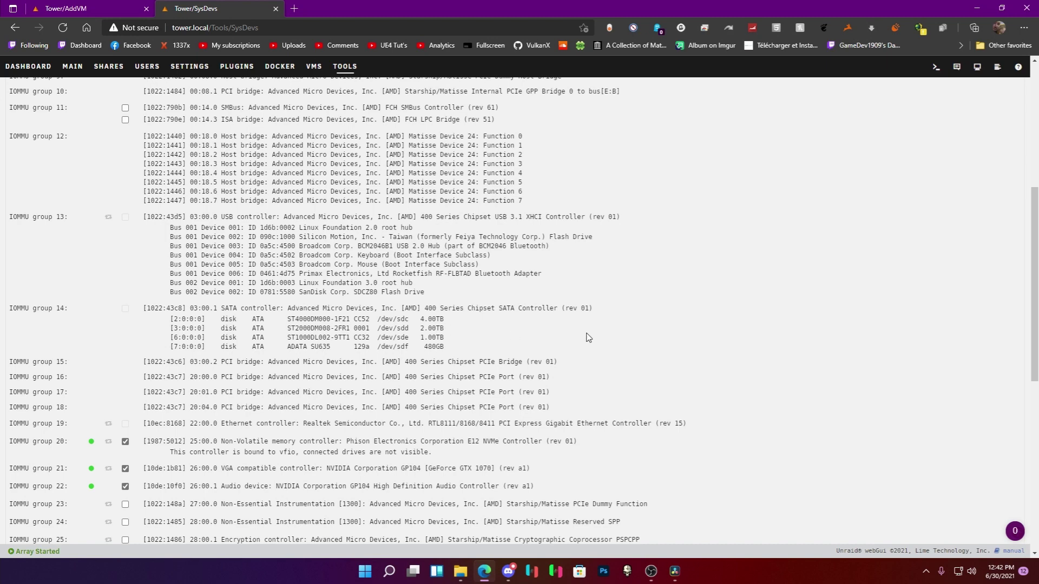
scroll(589, 338, down, 3)
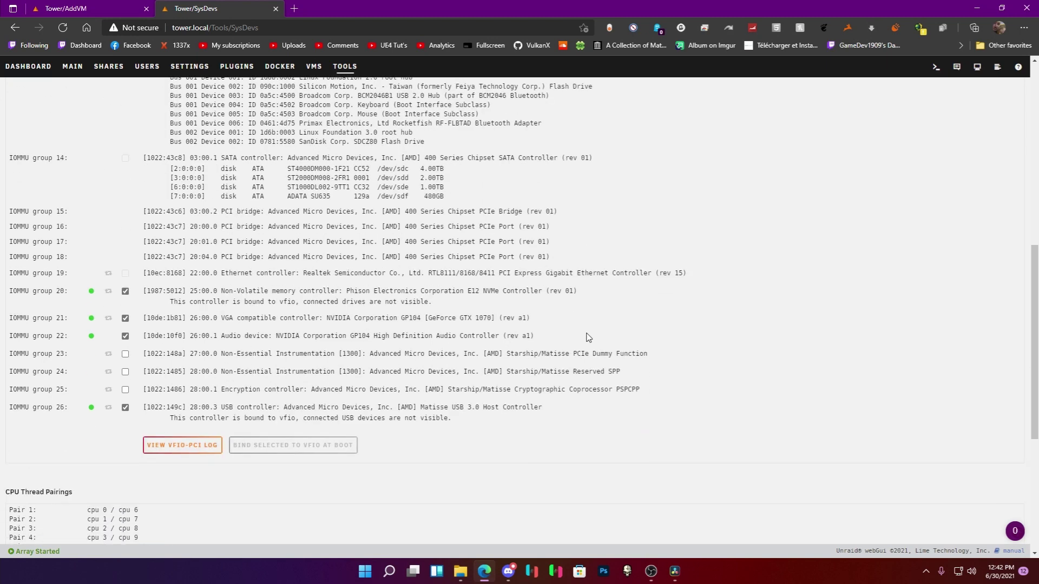
scroll(588, 336, up, 5)
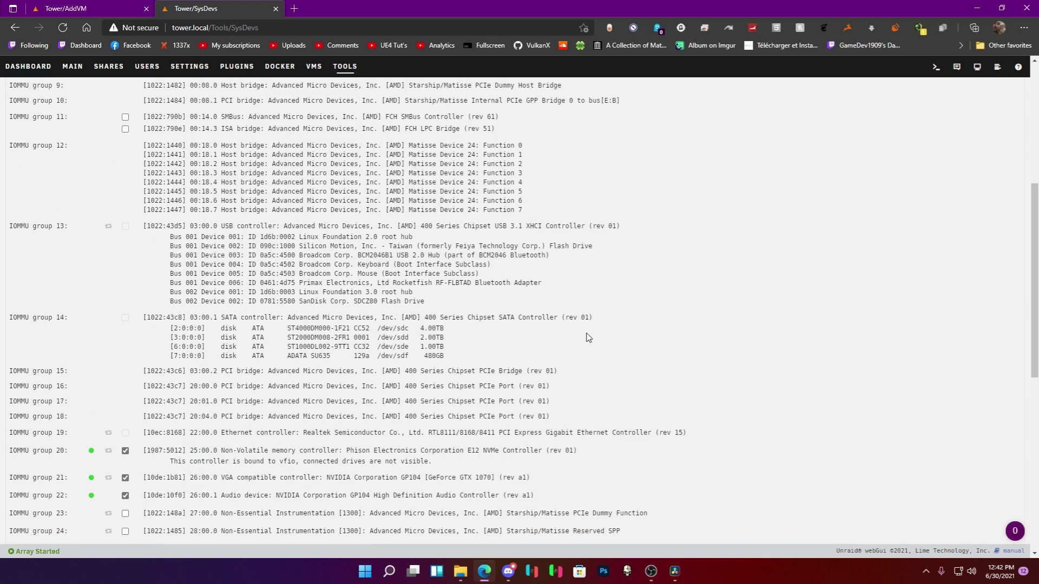
drag(446, 417, 125, 387)
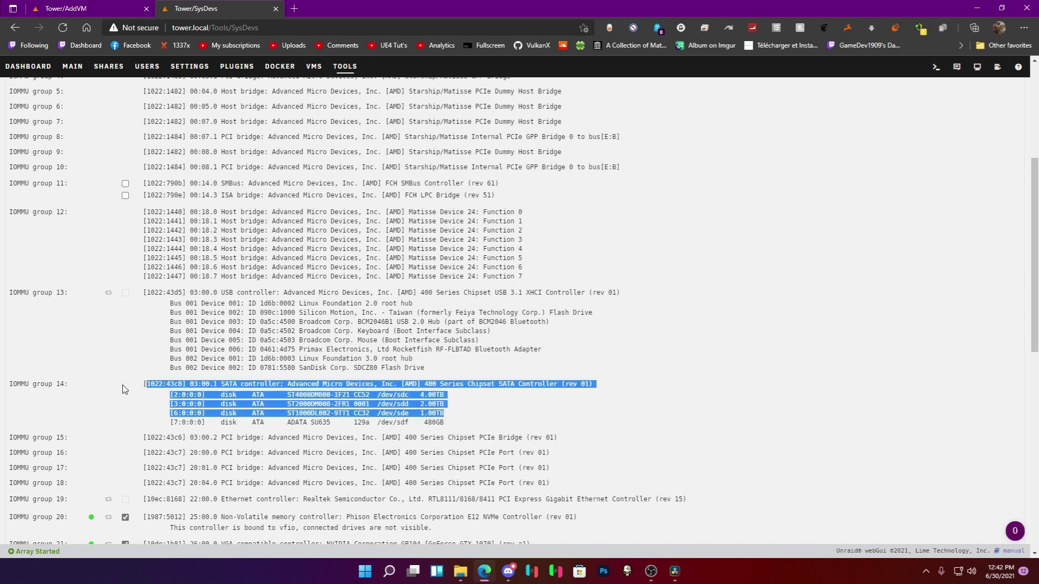
click(575, 421)
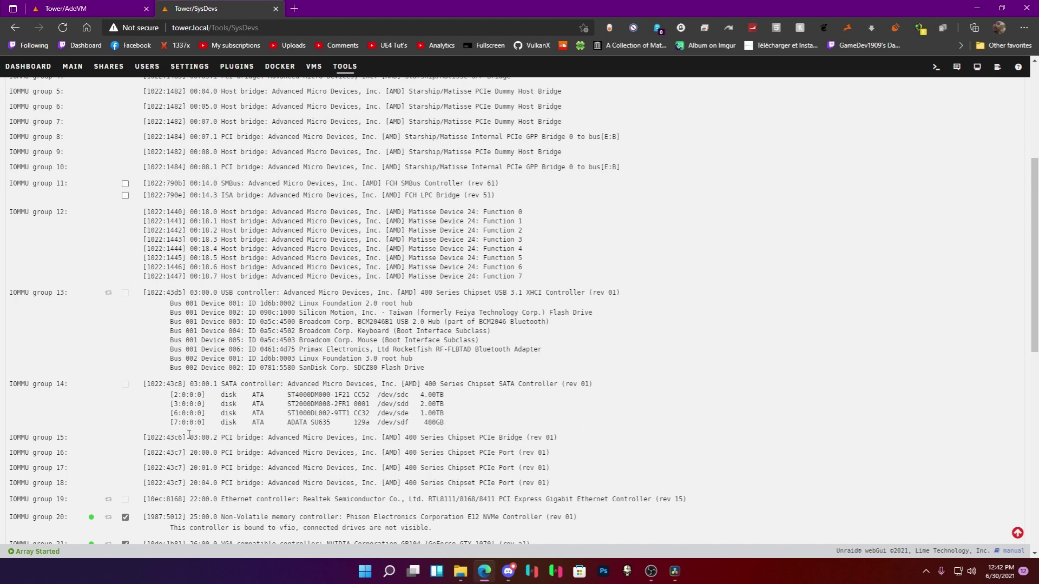
drag(189, 435, 140, 431)
key(Home)
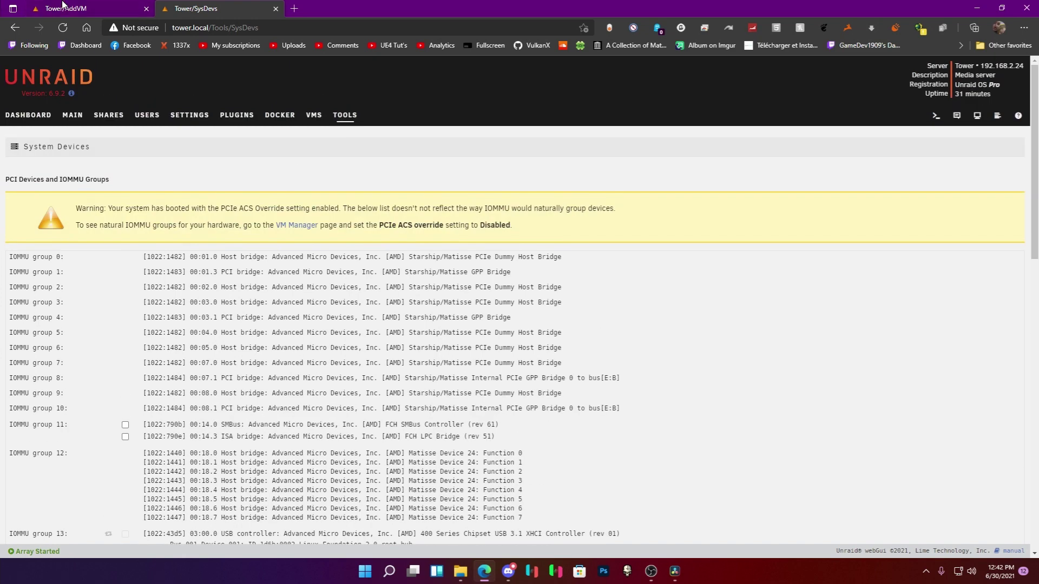
Switch back to the Tower/AddVM browser tab holding the VM form.
key(ctrl+Tab)
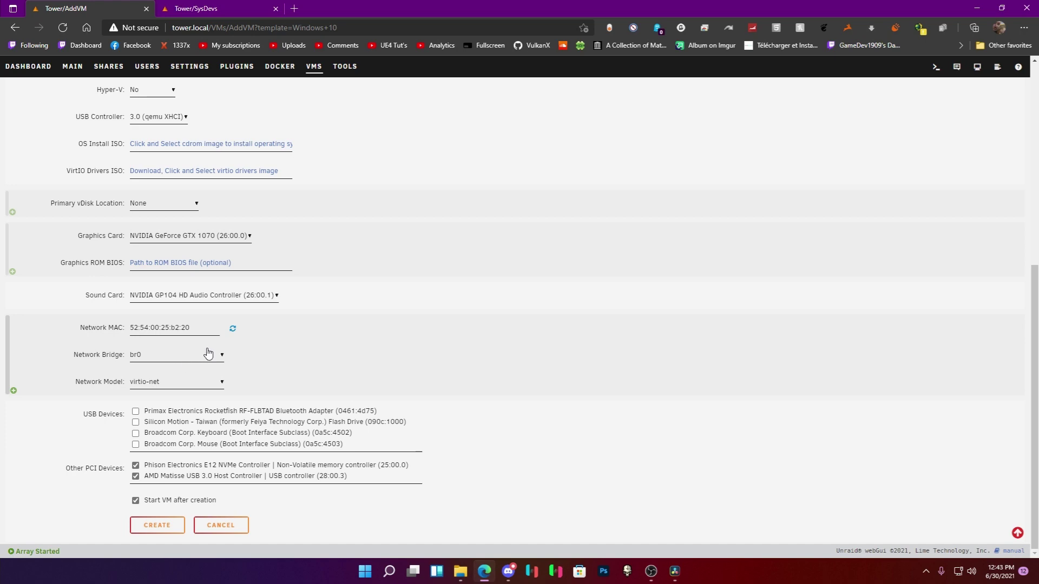
Mount the virtio-win-0.1.190 ISO as a DVD drive with Windows Explorer.
mouse_move(448, 566)
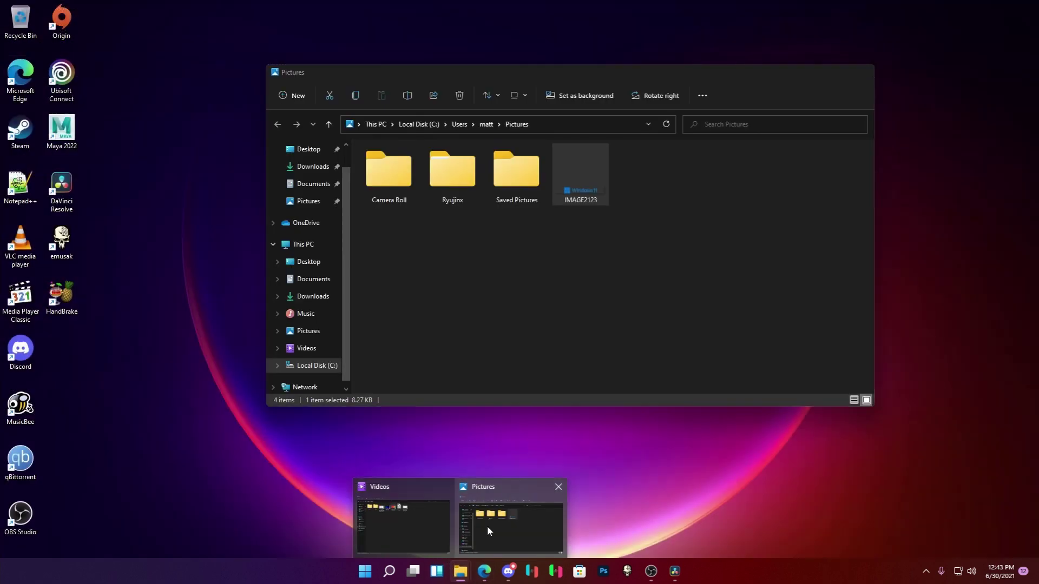
click(486, 525)
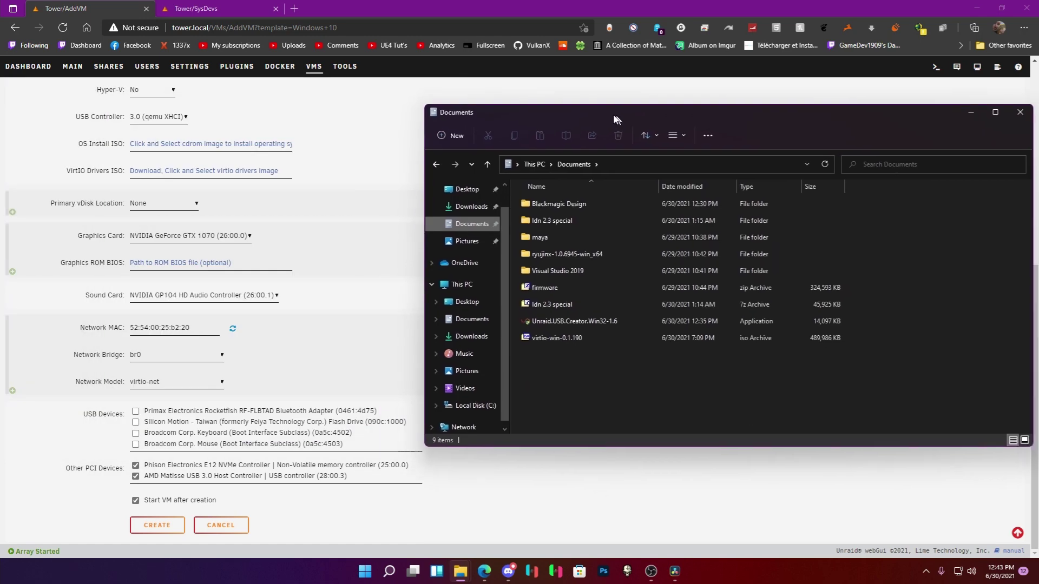
click(530, 337)
right_click(531, 338)
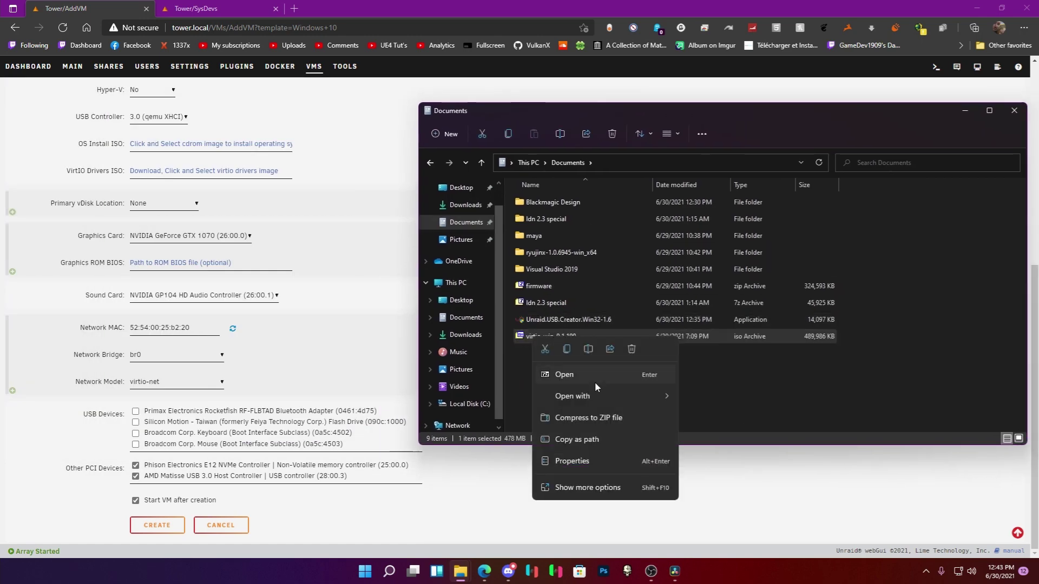
mouse_move(606, 399)
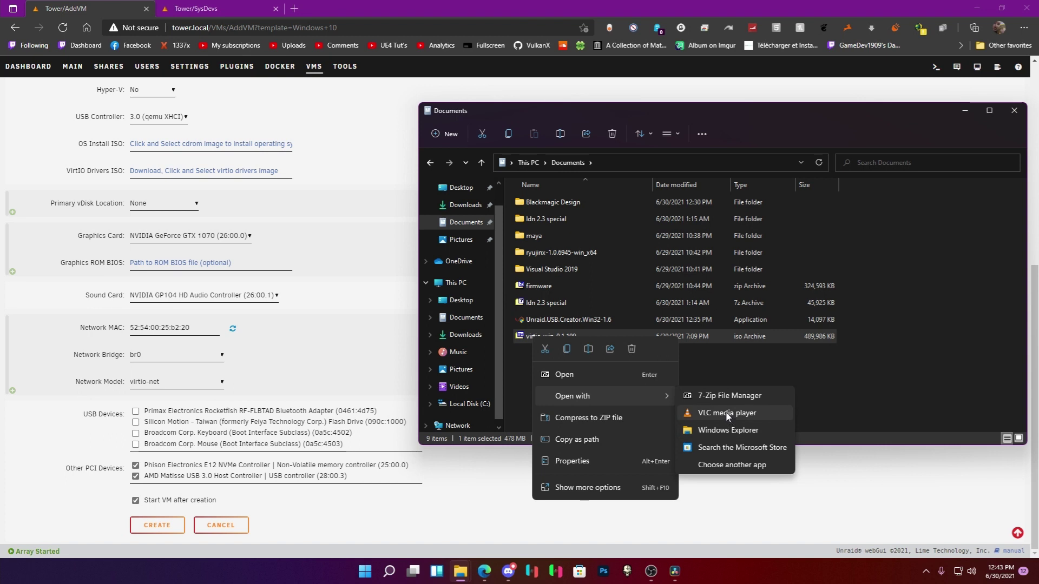
click(732, 429)
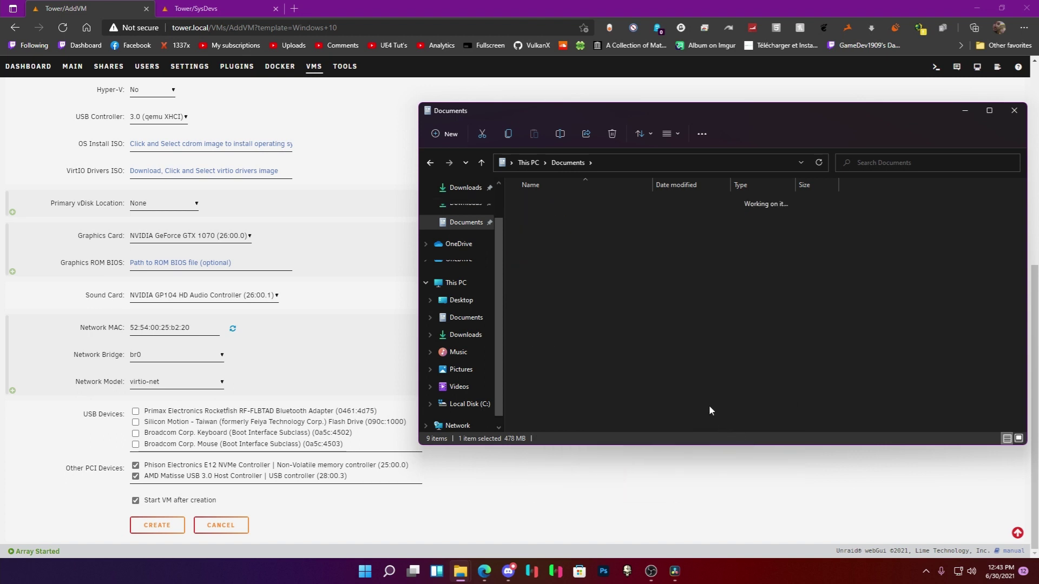
Run the virtio-win-gt-x64 installer, cancel the setup, and close the DVD drive window.
scroll(564, 255, down, 3)
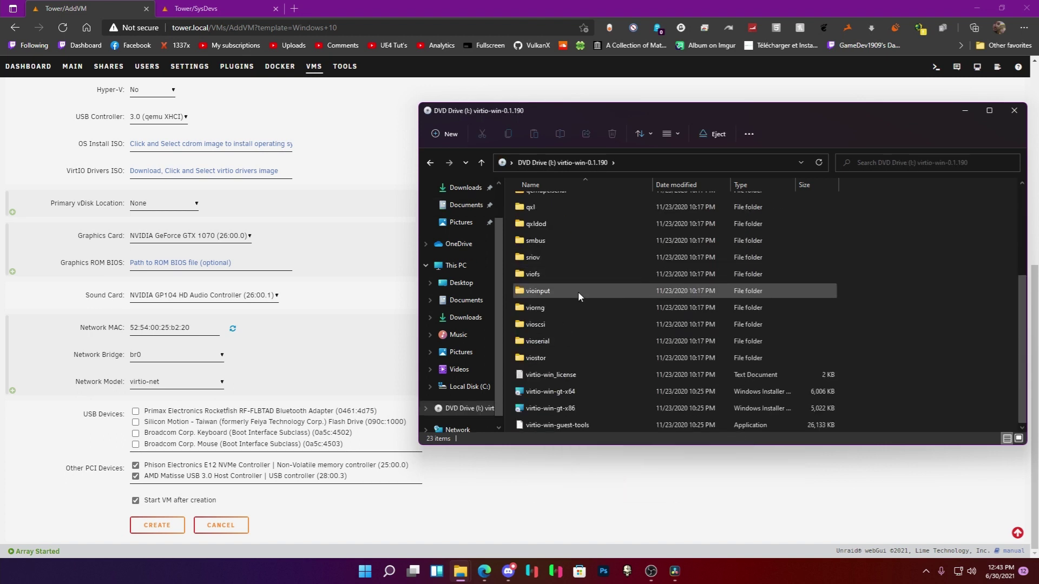
double_click(552, 396)
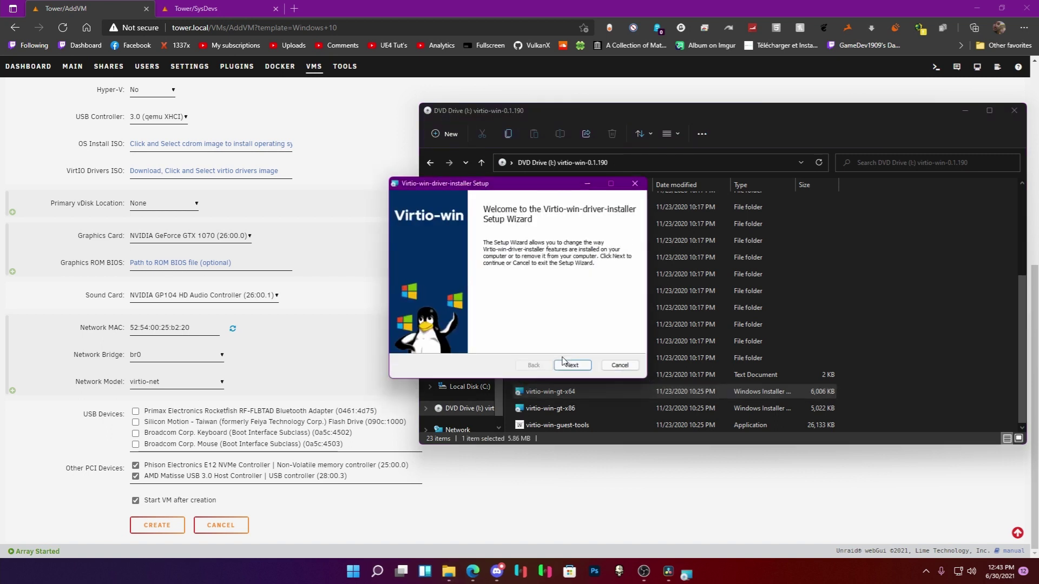
click(569, 373)
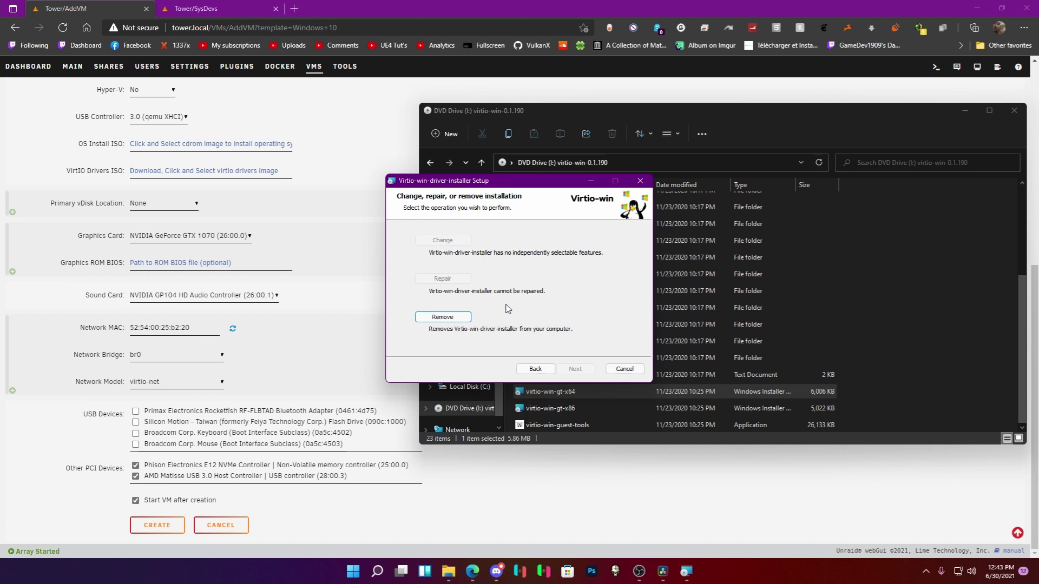
click(622, 370)
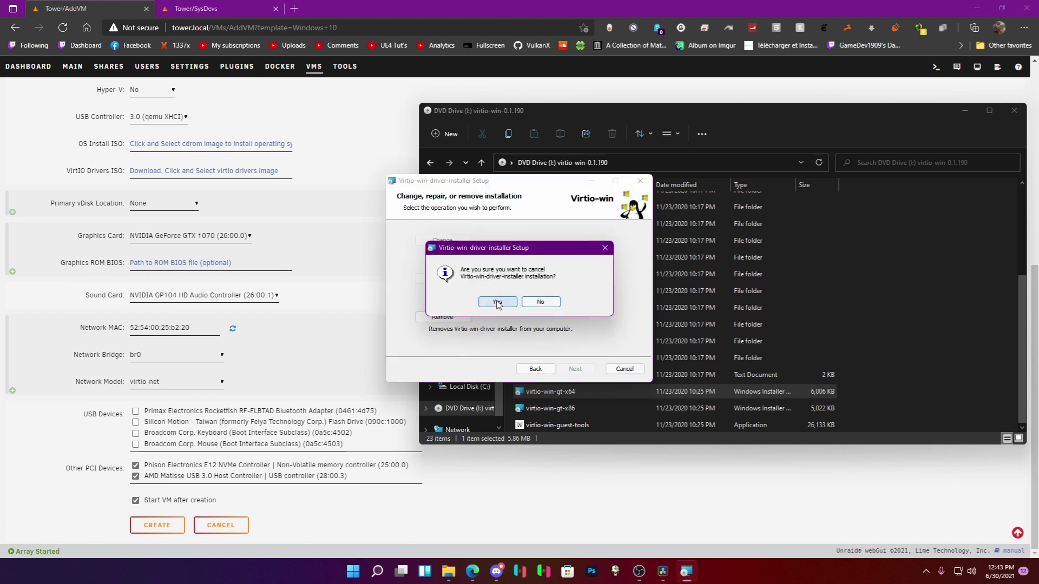
click(497, 299)
click(574, 368)
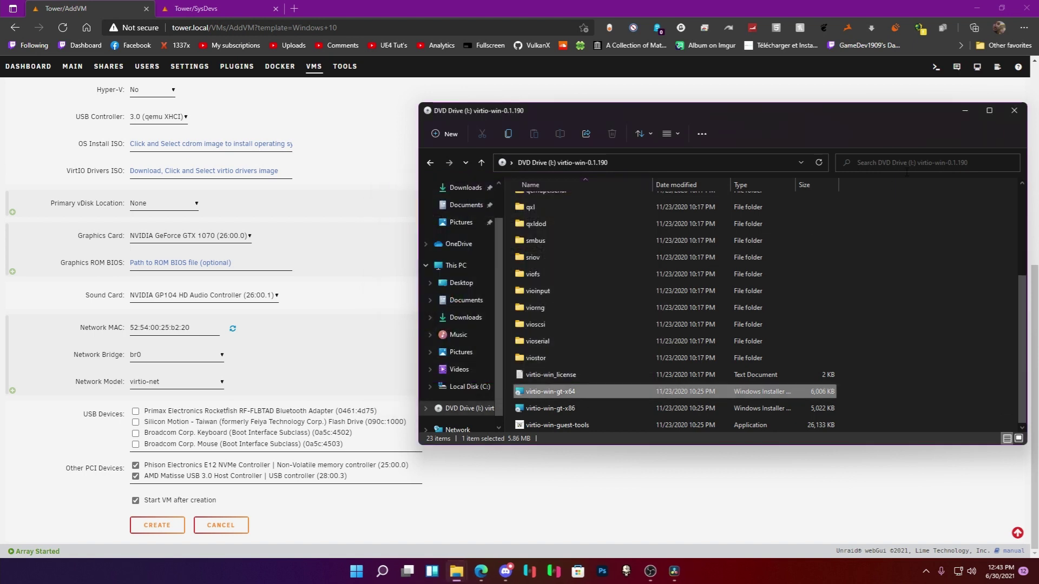
click(1012, 113)
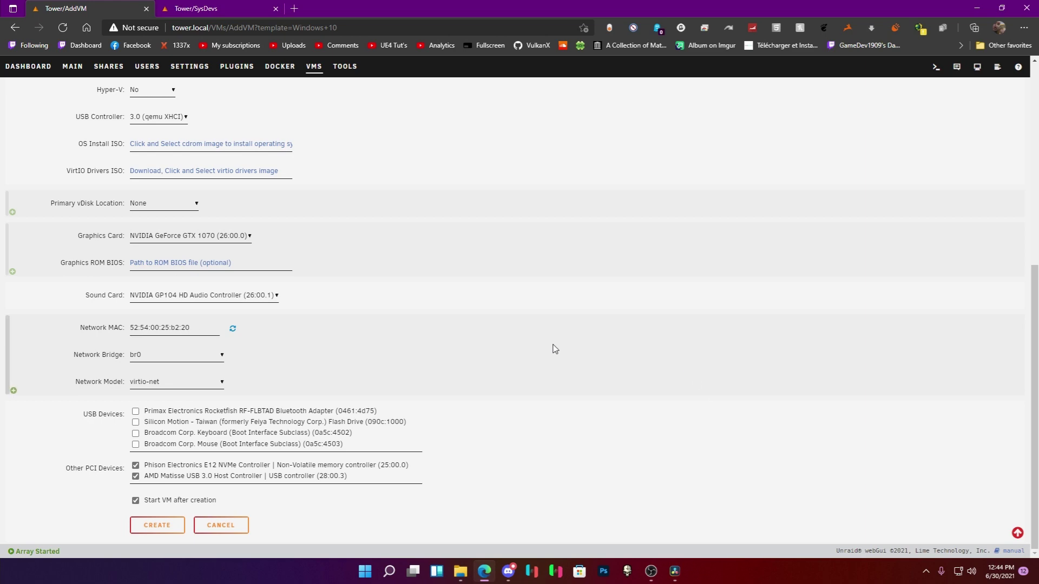
Leave the VirtIO Drivers ISO field empty.
scroll(554, 348, up, 6)
scroll(552, 347, down, 5)
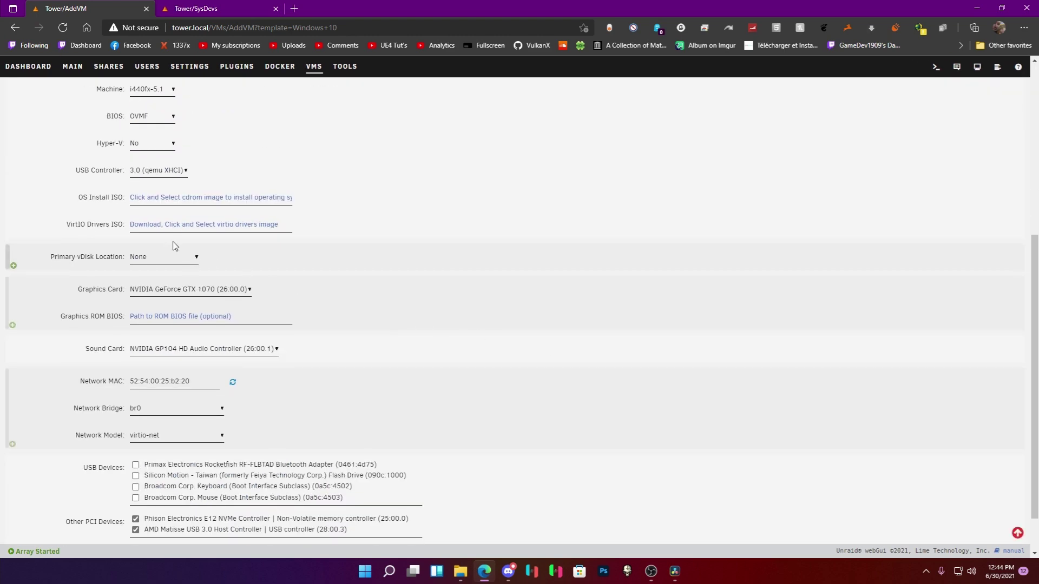
click(171, 223)
click(140, 226)
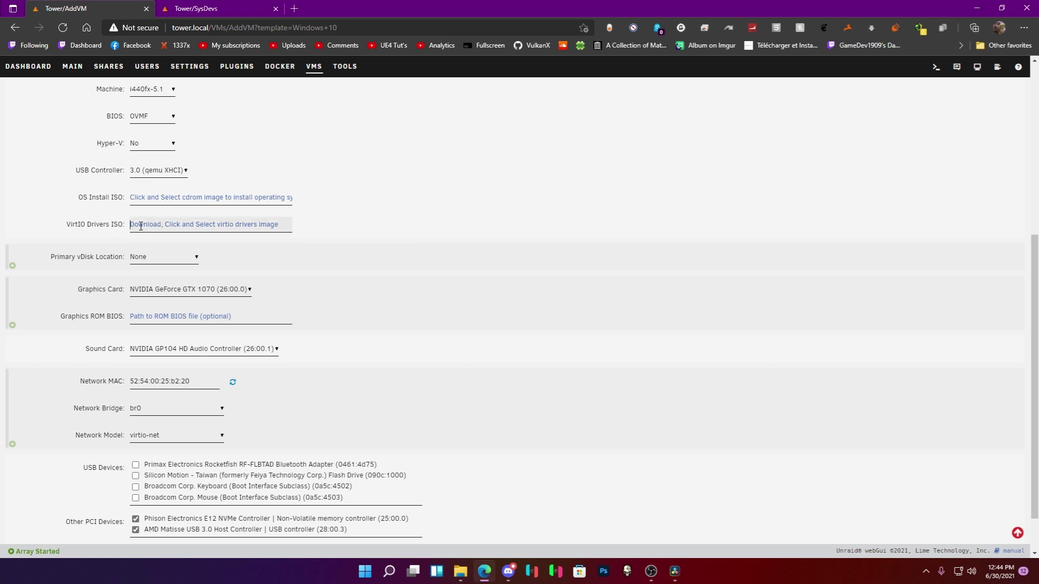
right_click(190, 227)
click(174, 227)
click(437, 225)
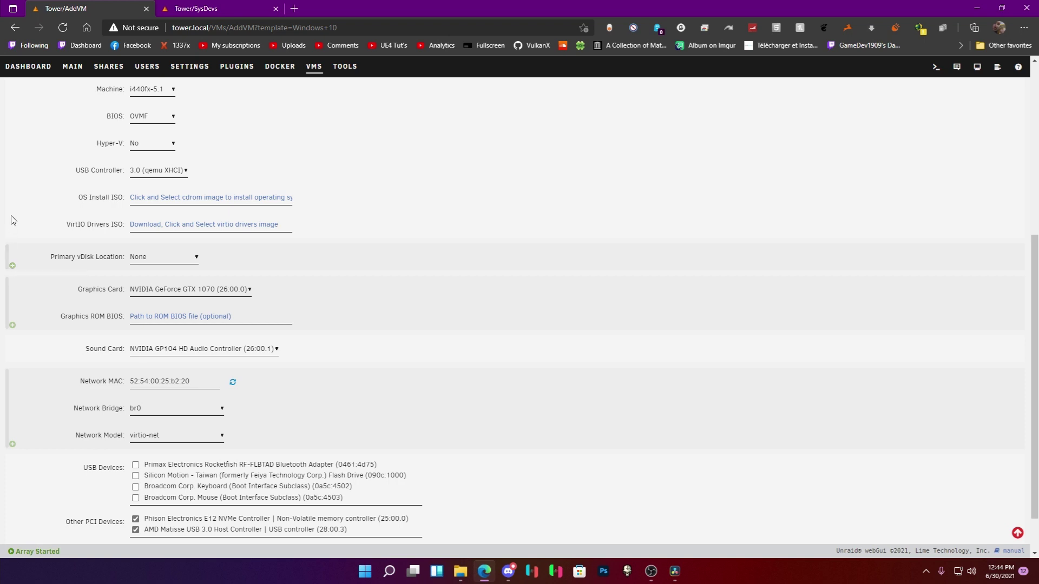
Untick 'Start VM after creation', create the Windows 11 VM, and close Edge.
scroll(14, 220, down, 1)
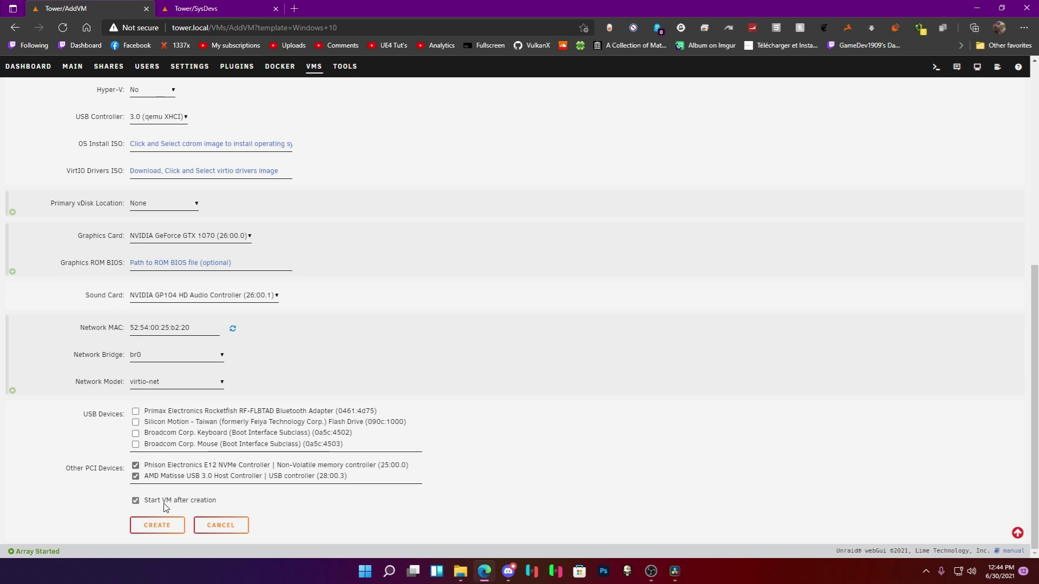
click(136, 500)
click(158, 525)
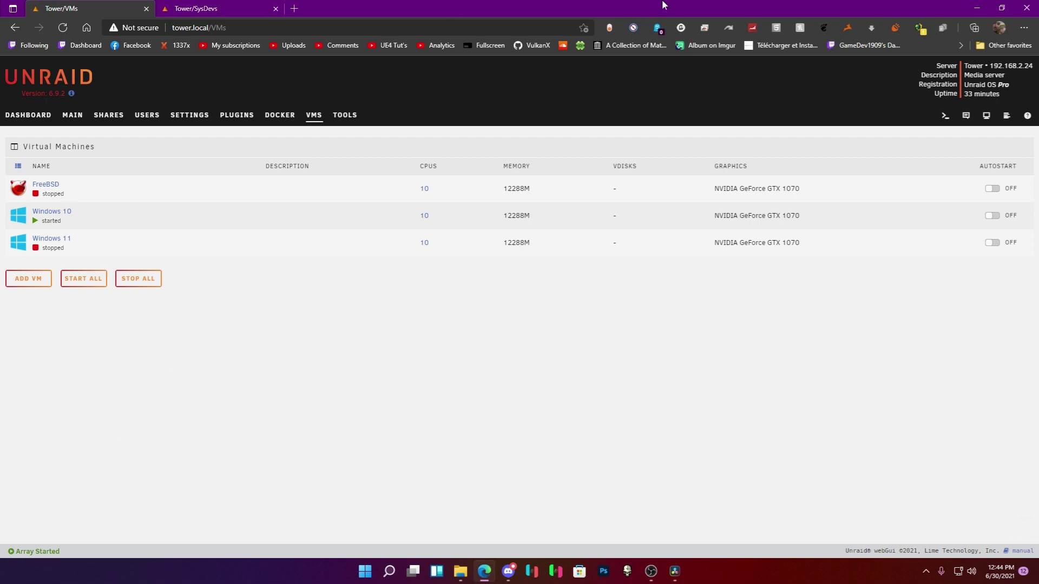
click(1026, 8)
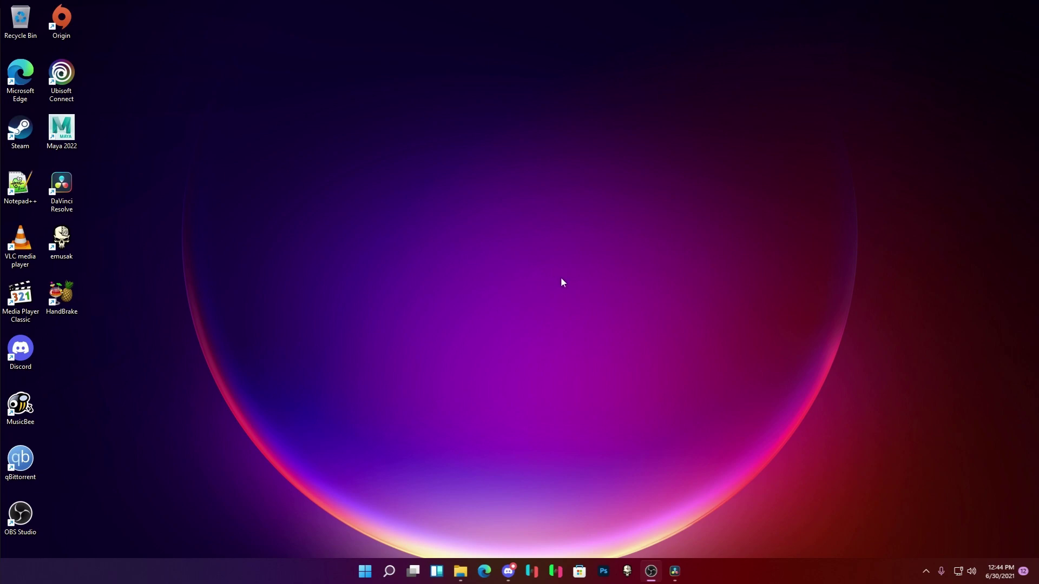
Launch Maya 2022 from its desktop shortcut and bring DaVinci Resolve back from the taskbar.
click(366, 575)
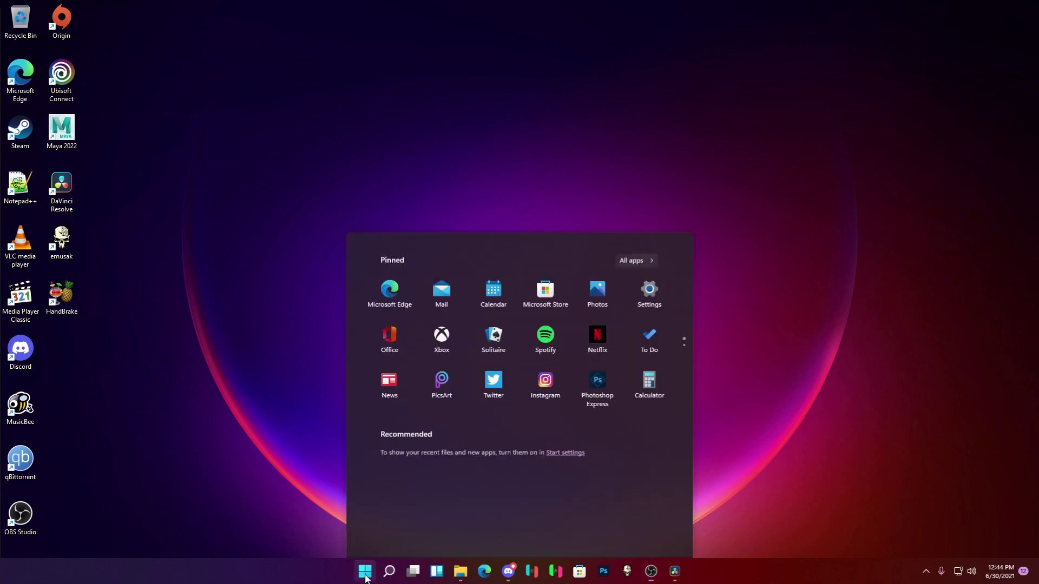
click(366, 576)
click(365, 576)
click(365, 576)
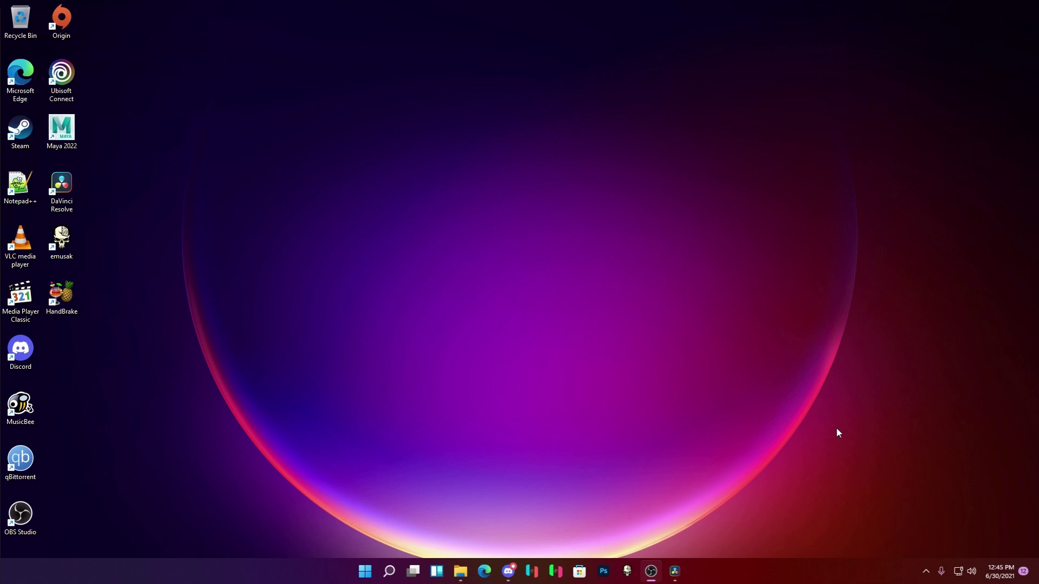
drag(57, 485, 1, 430)
click(201, 438)
double_click(62, 130)
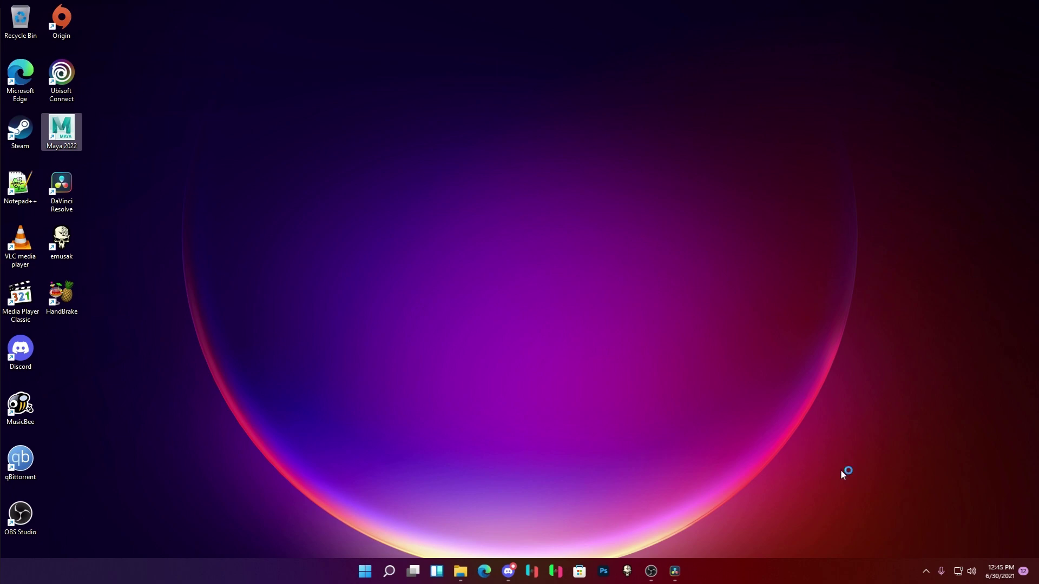
click(679, 573)
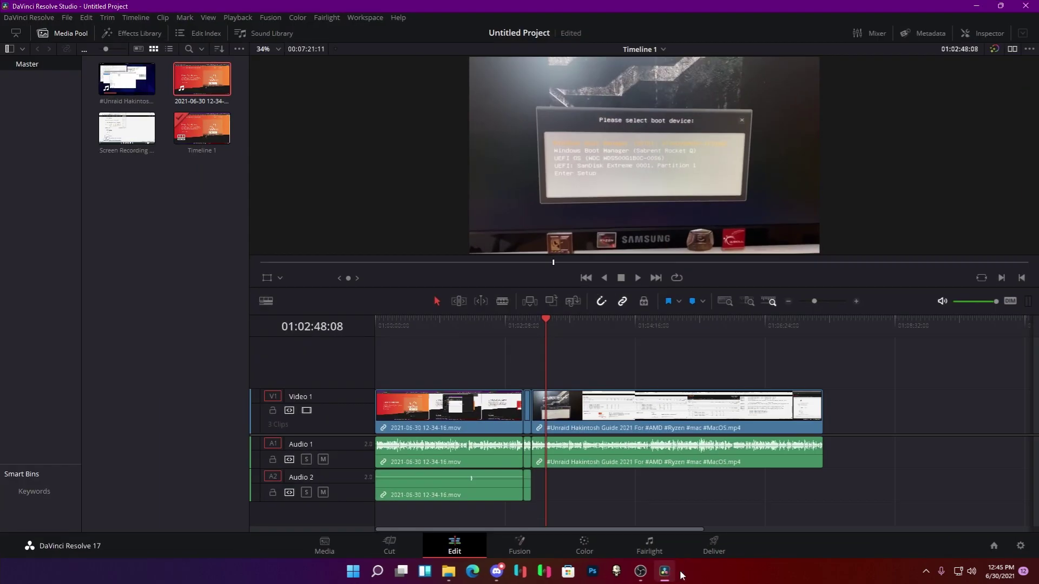
Scrub the playhead to 01:03:23:22, then minimize DaVinci Resolve to show the desktop.
drag(559, 320, 582, 331)
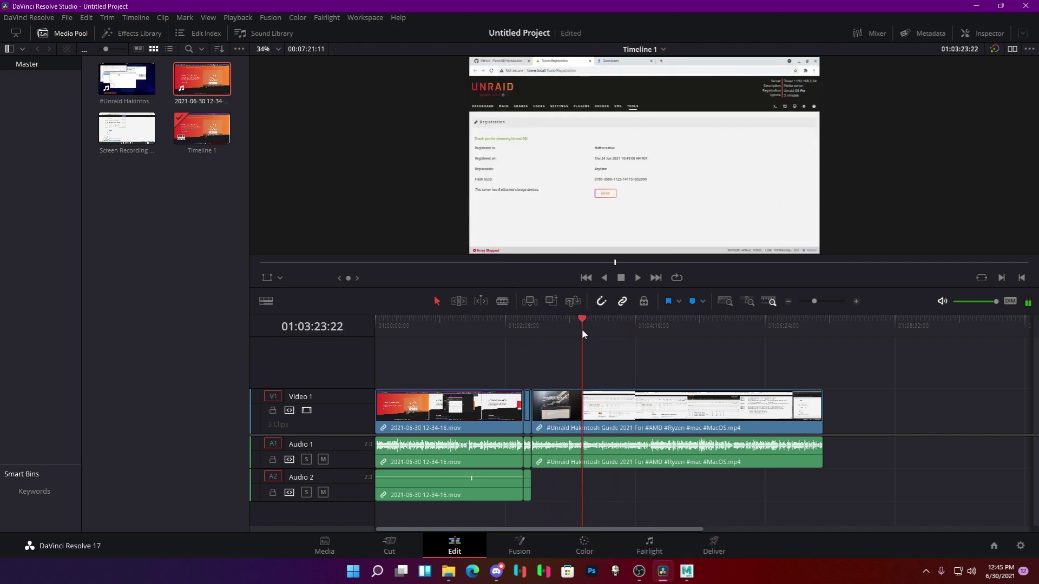
click(982, 5)
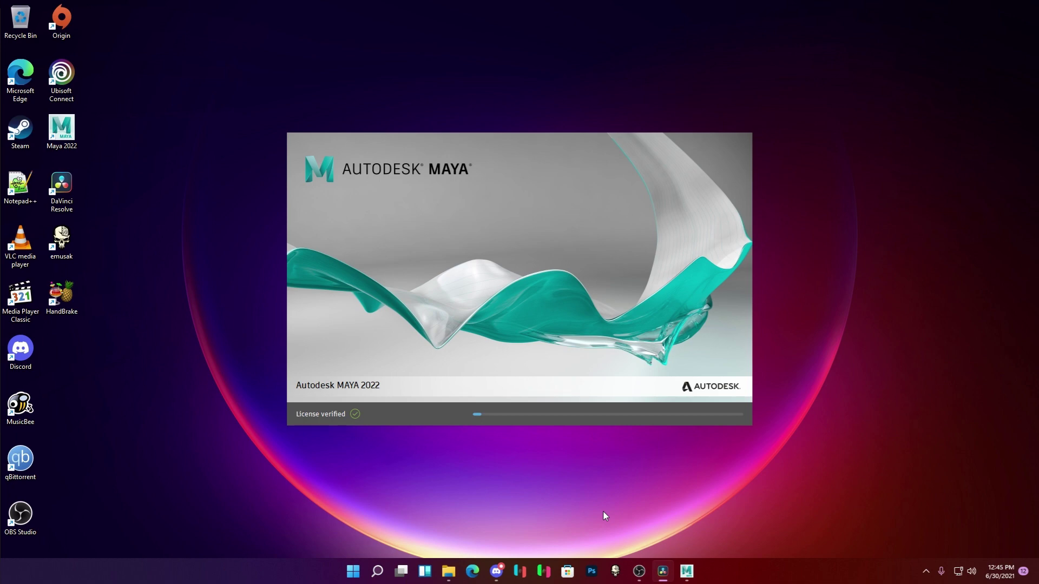
Dismiss the Ryujinx quick actions, move the OBS window aside, and launch Steam from the desktop.
right_click(517, 578)
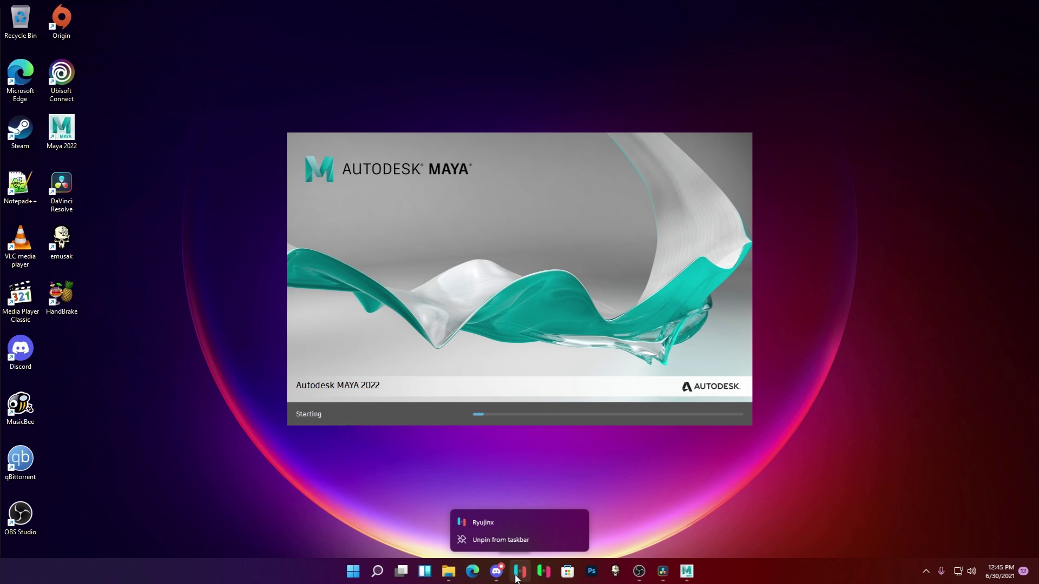
click(662, 504)
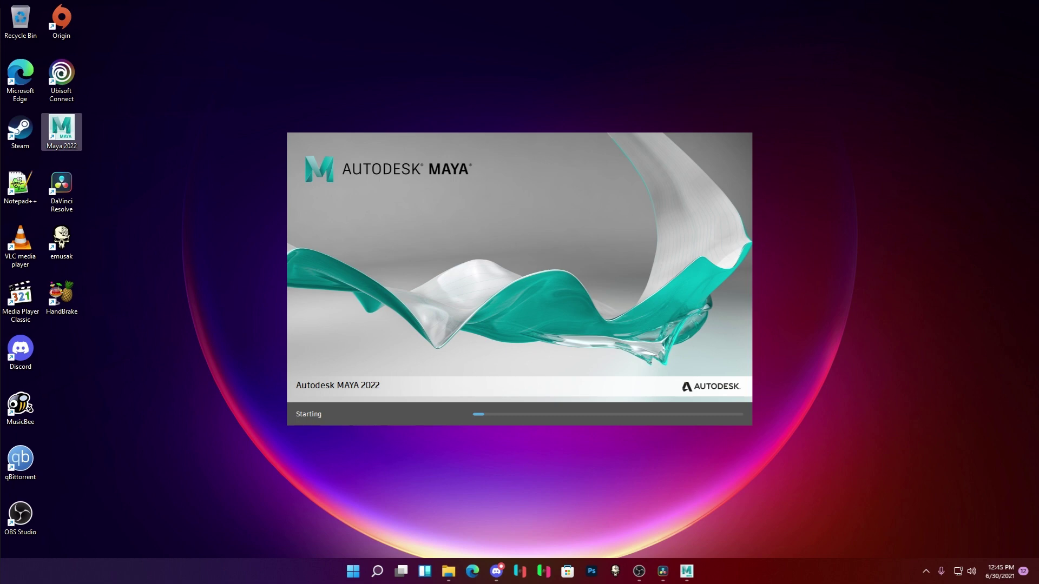
click(639, 571)
drag(565, 64, 567, 572)
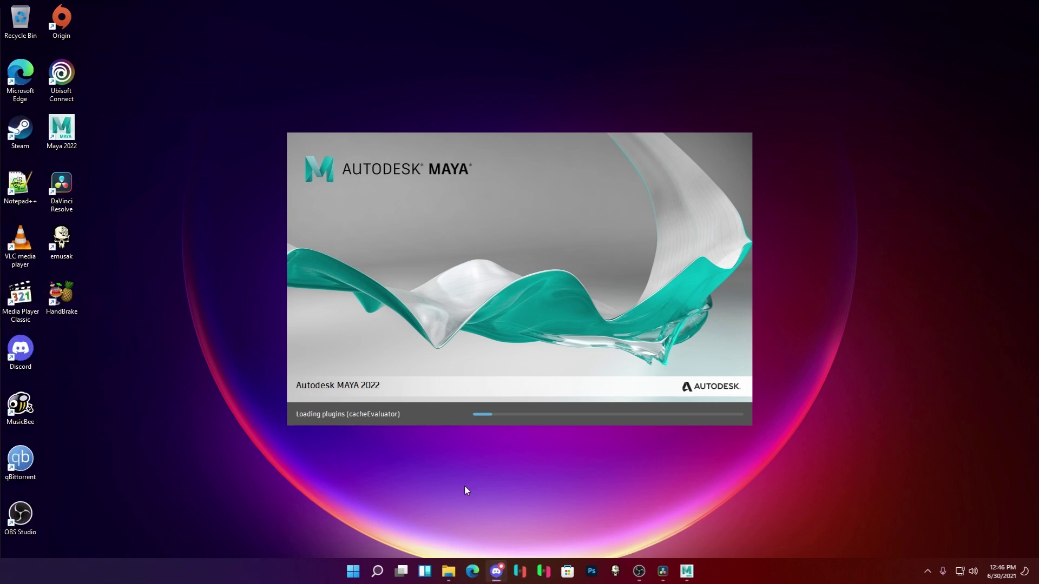
double_click(37, 125)
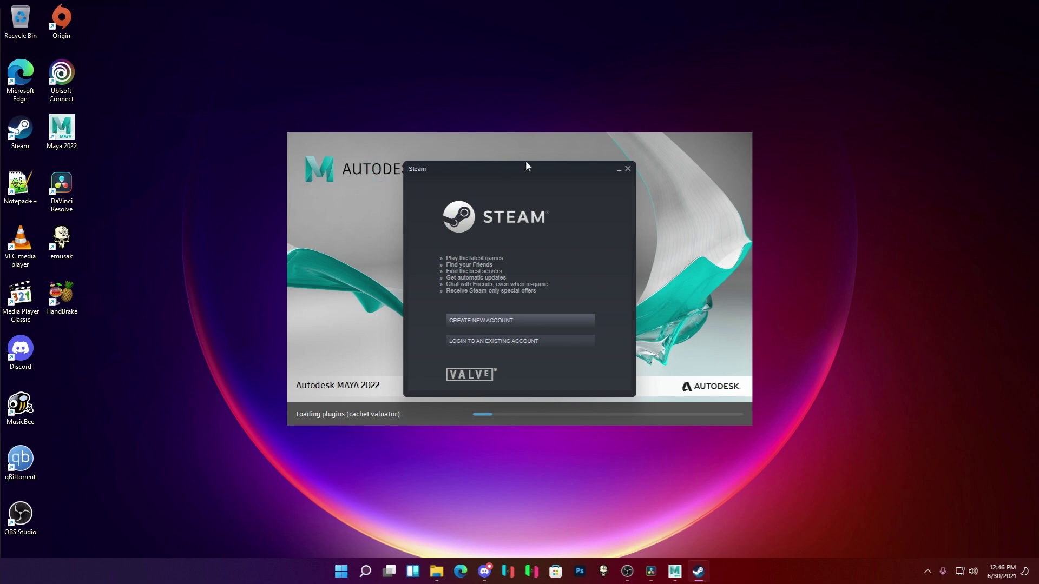
Move the Steam login window off the Maya splash and close it.
drag(491, 172, 867, 36)
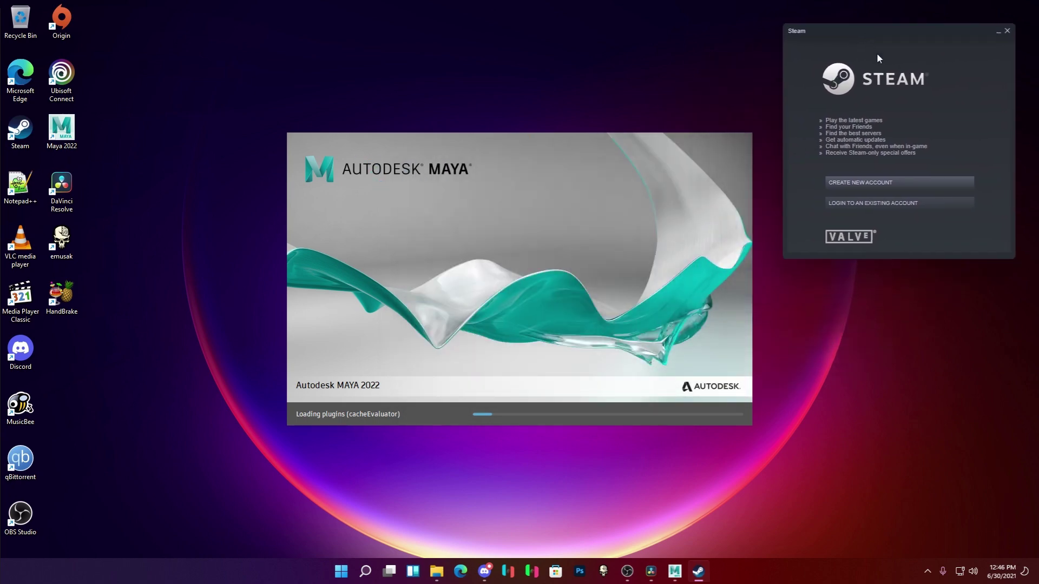
click(1007, 31)
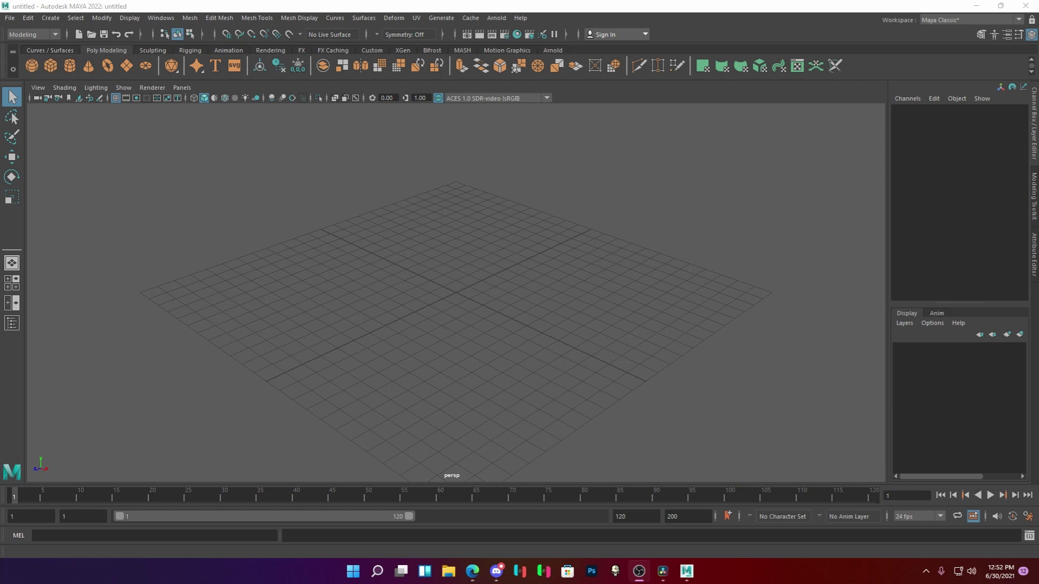
Create a polygon cube, switch to face selection, and raise its top face into a tall box.
click(57, 69)
scroll(498, 326, up, 5)
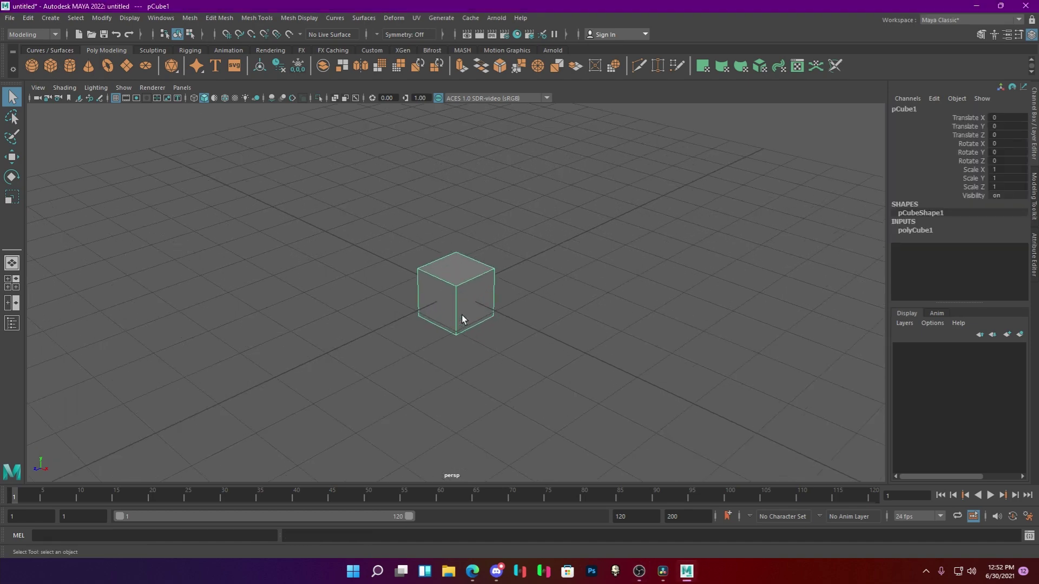
click(986, 35)
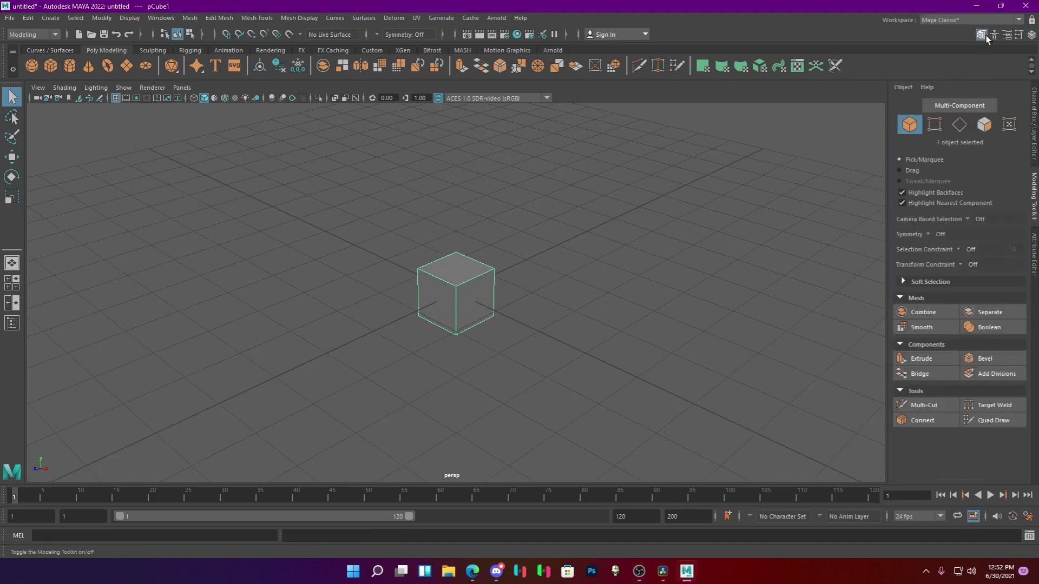
click(984, 124)
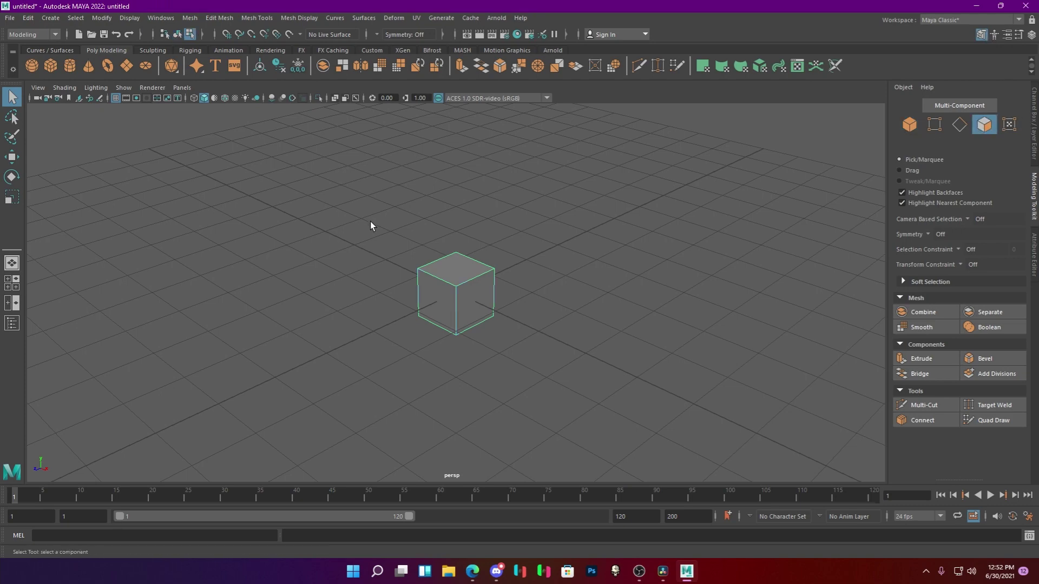
click(443, 273)
scroll(507, 349, down, 3)
key(e)
key(w)
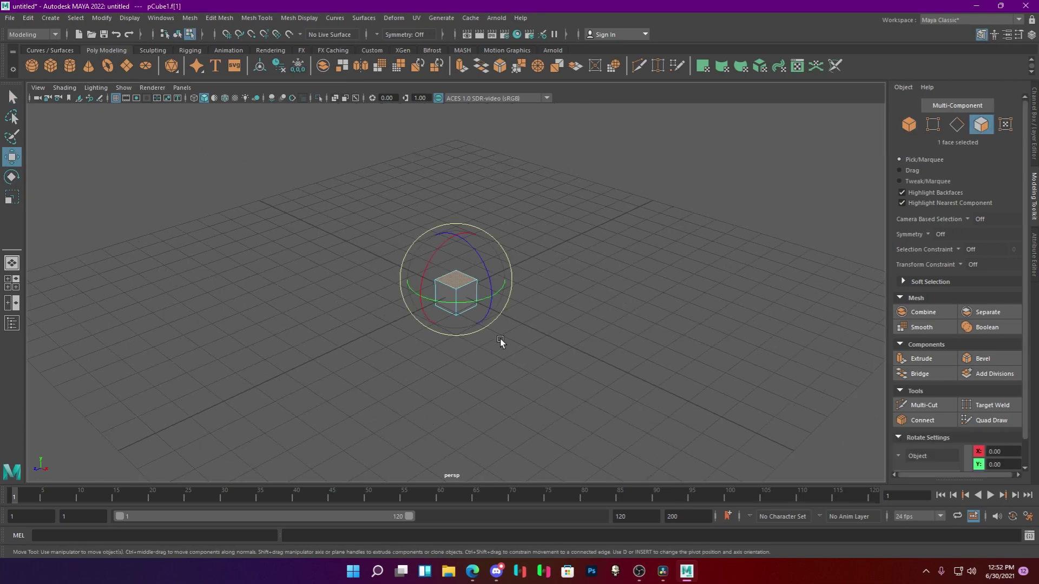
drag(456, 234, 455, 150)
Undo the face raise to restore the original cube and clear the selection.
drag(473, 241, 605, 304)
scroll(552, 316, up, 5)
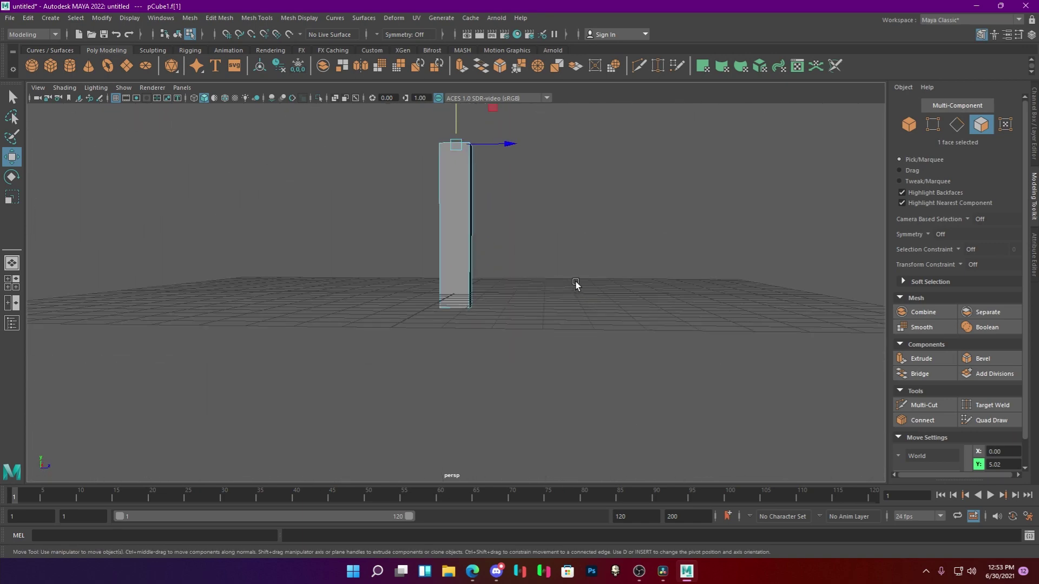
drag(575, 282, 422, 289)
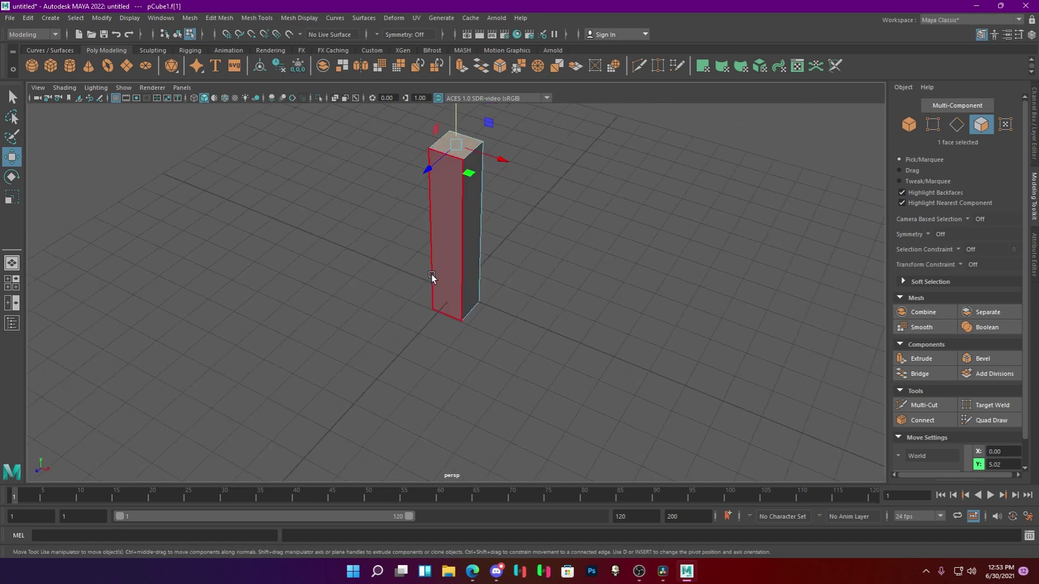
key(ctrl+z)
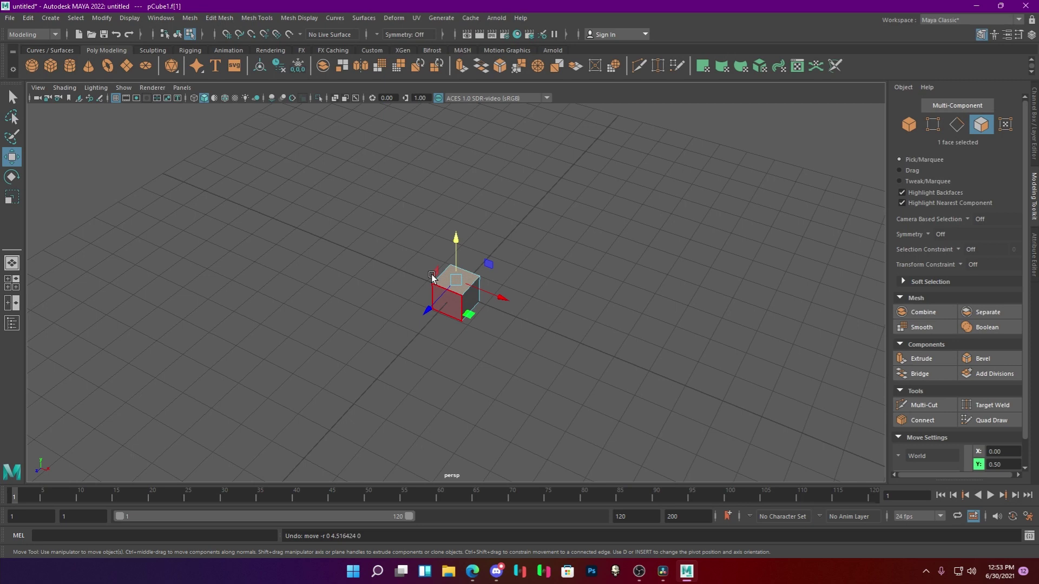
click(482, 332)
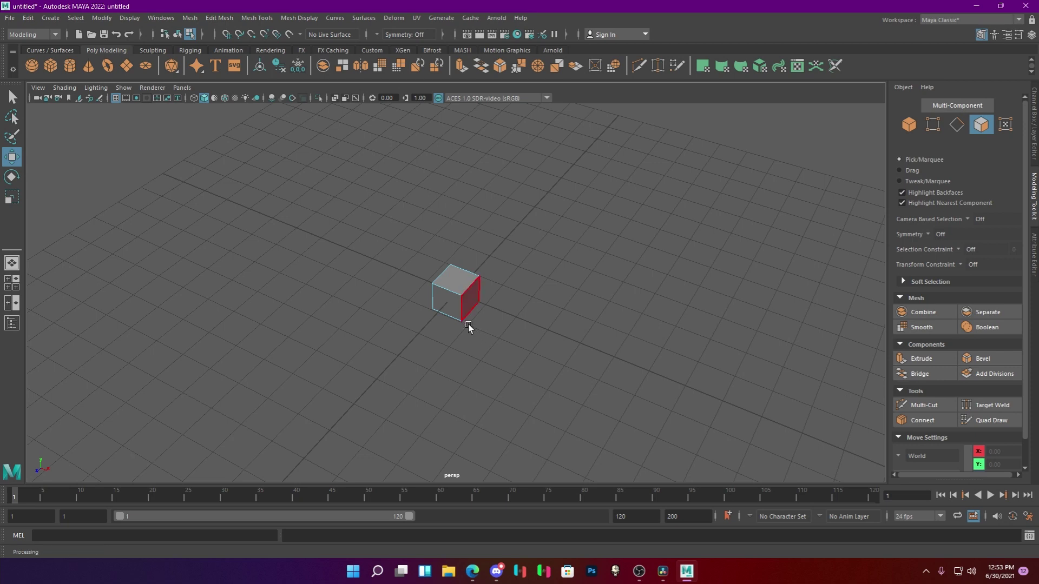
Select all six faces and scale them flat on Y and wider on X.
drag(414, 329, 486, 246)
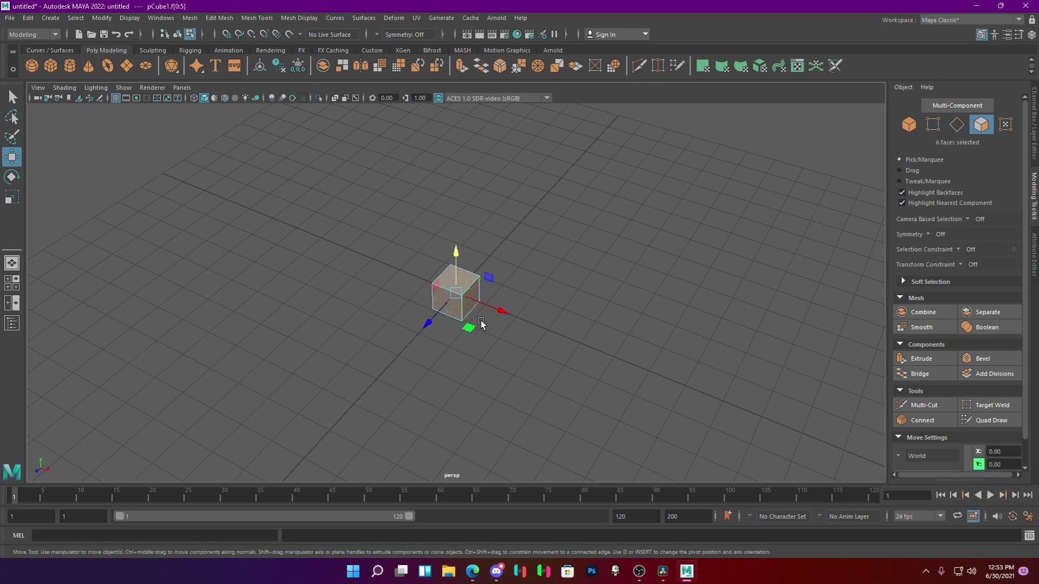
key(r)
drag(458, 256, 401, 357)
drag(490, 320, 552, 396)
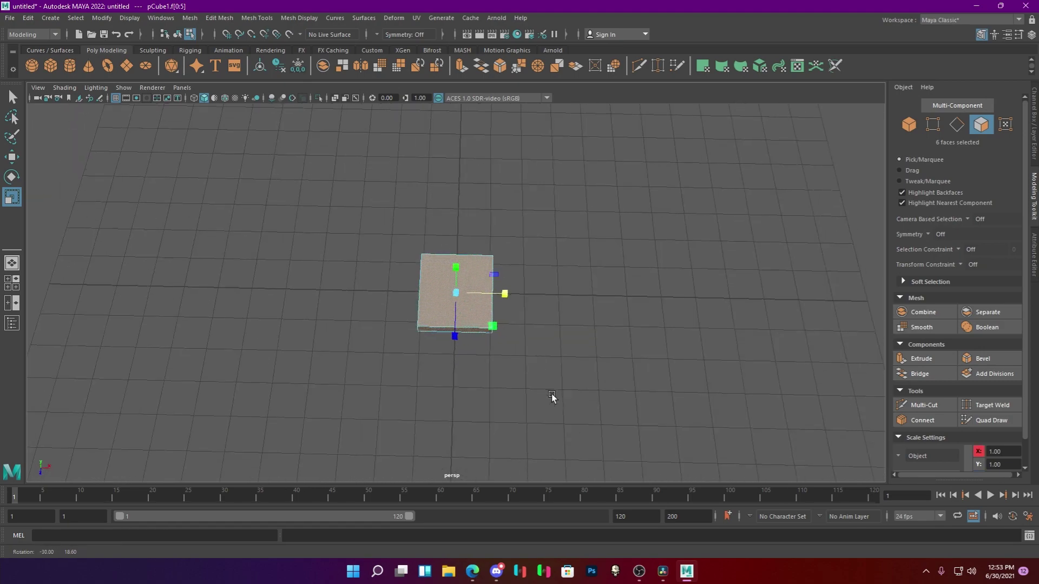
click(561, 357)
scroll(561, 357, up, 3)
drag(561, 357, 529, 294)
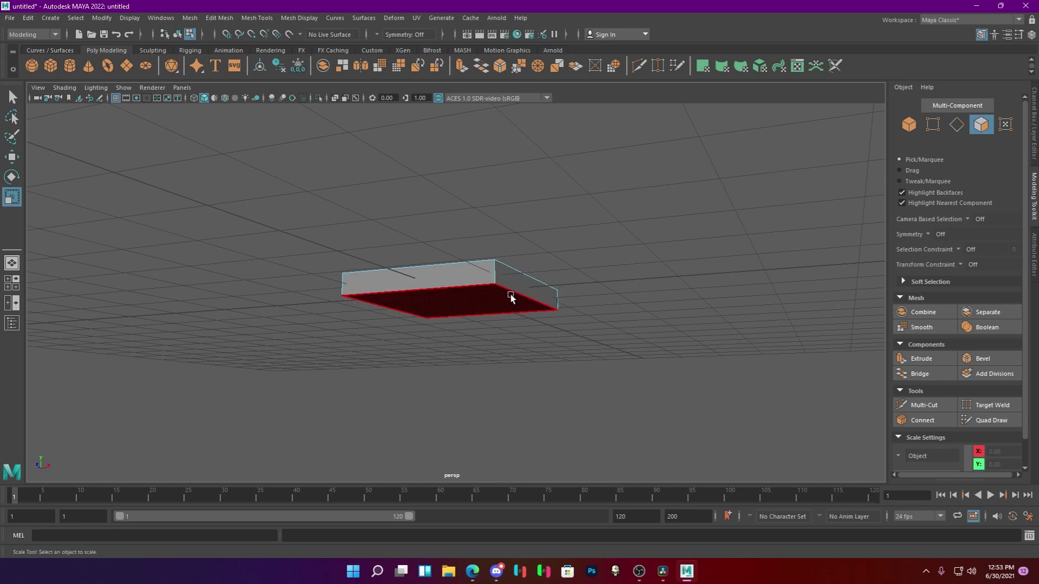
scroll(533, 341, down, 3)
drag(534, 341, 617, 178)
Render the slab with Arnold, check the RenderView menus, and close RenderView.
click(496, 18)
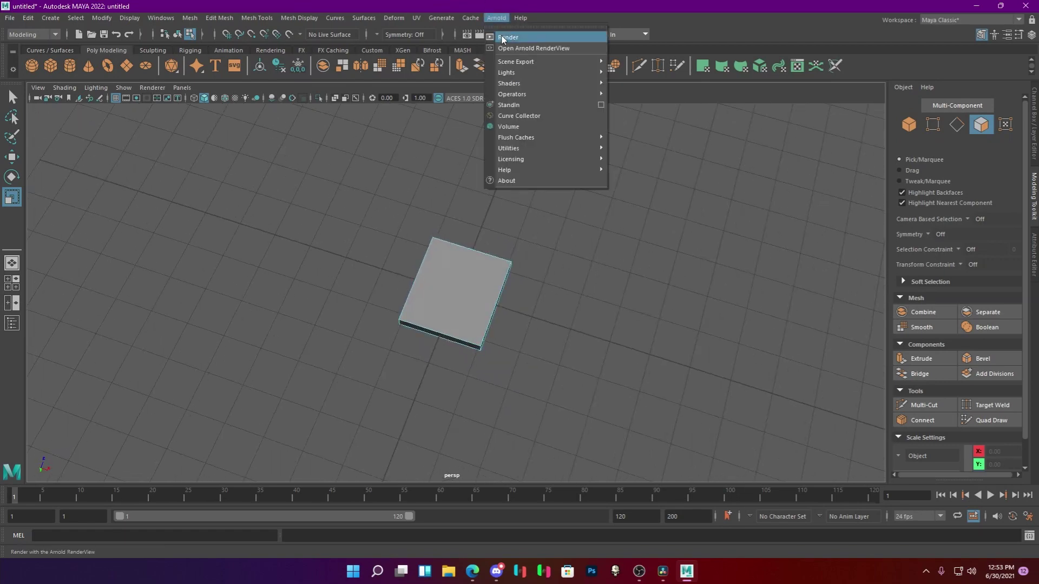
click(502, 37)
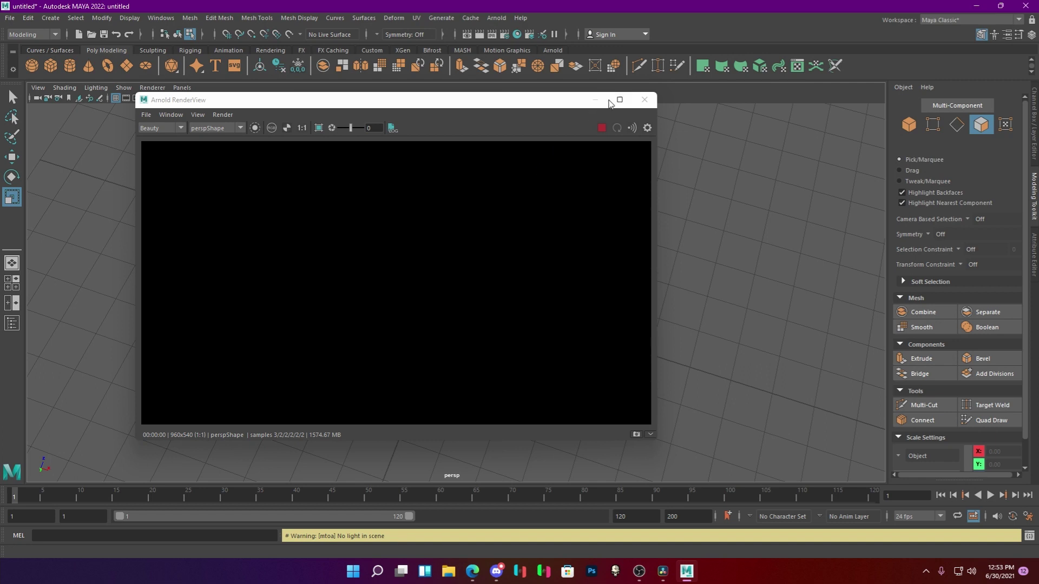
click(184, 115)
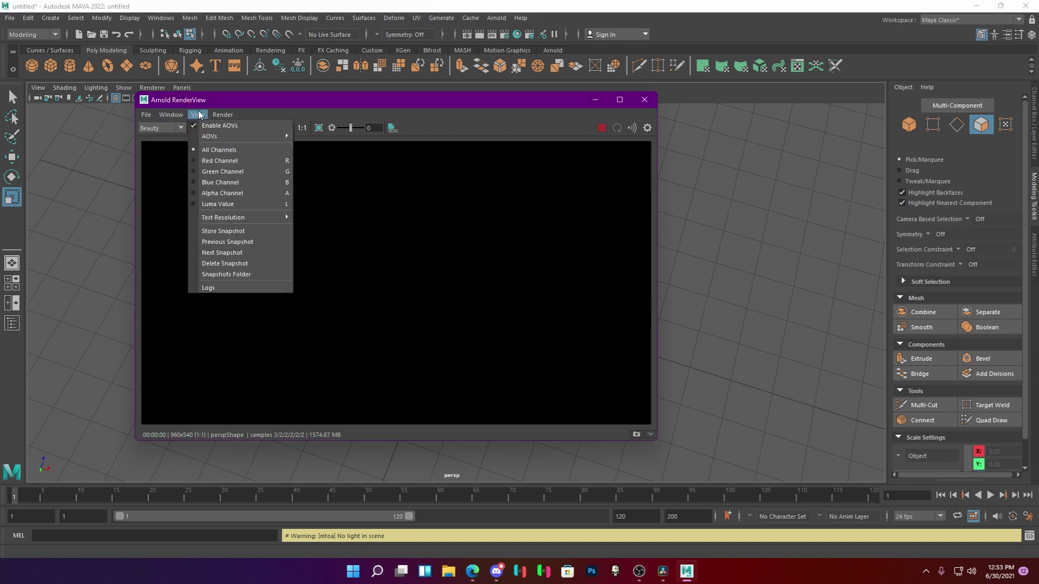
mouse_move(199, 117)
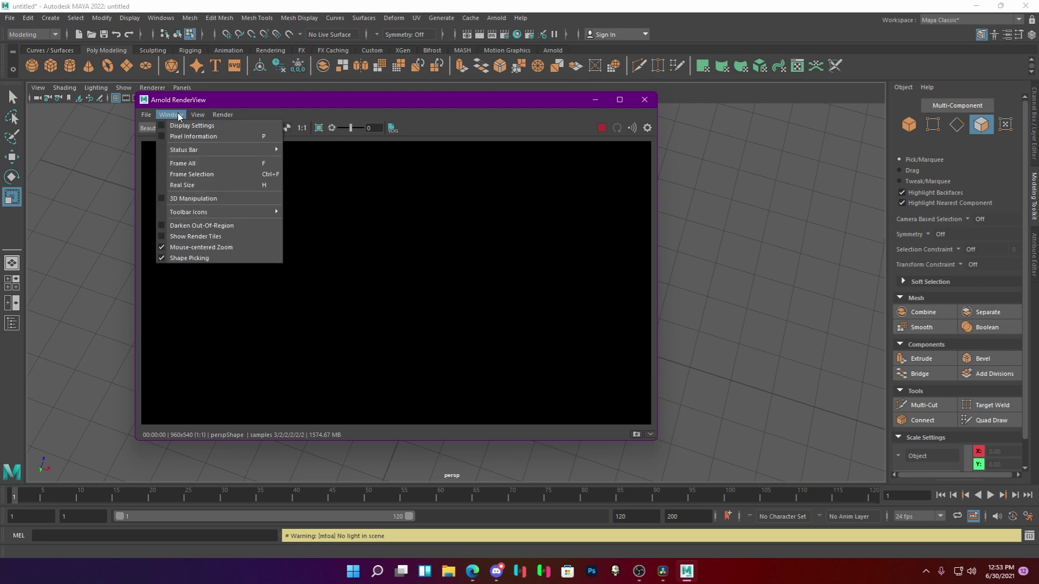
mouse_move(146, 115)
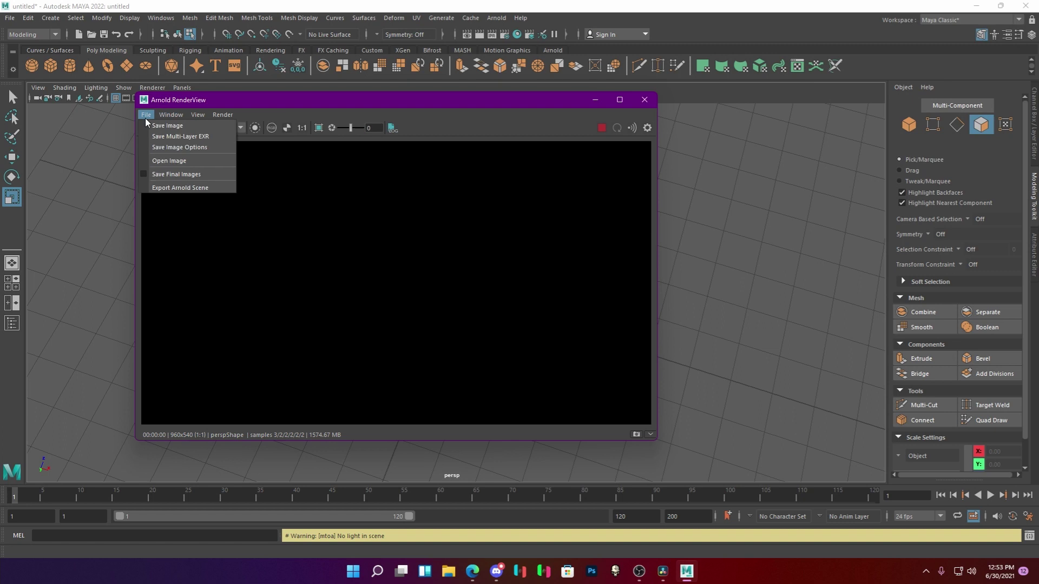
click(641, 107)
click(644, 99)
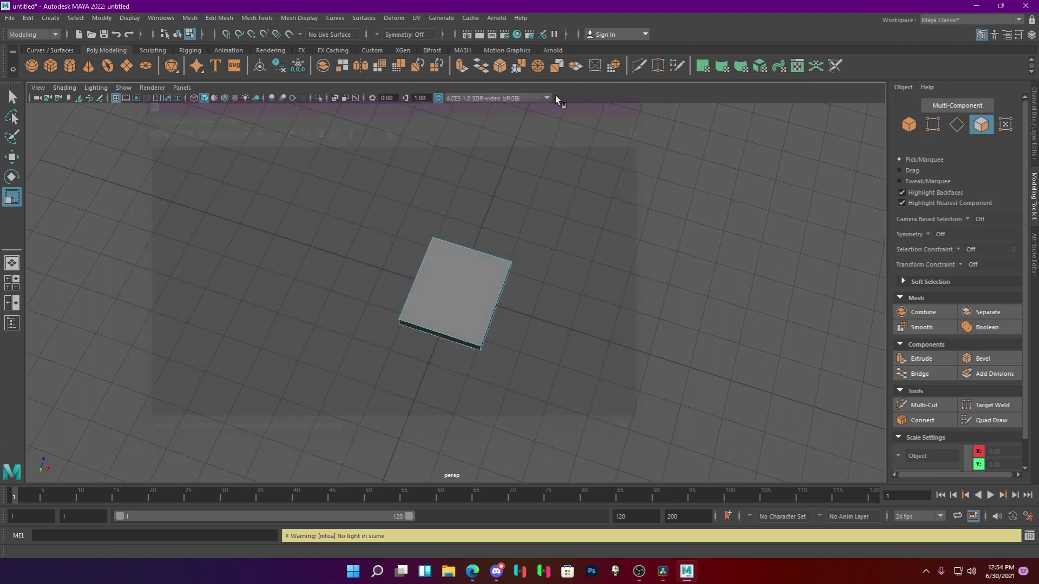
Add an ambient light and run a test Arnold render of the lit scene.
click(45, 19)
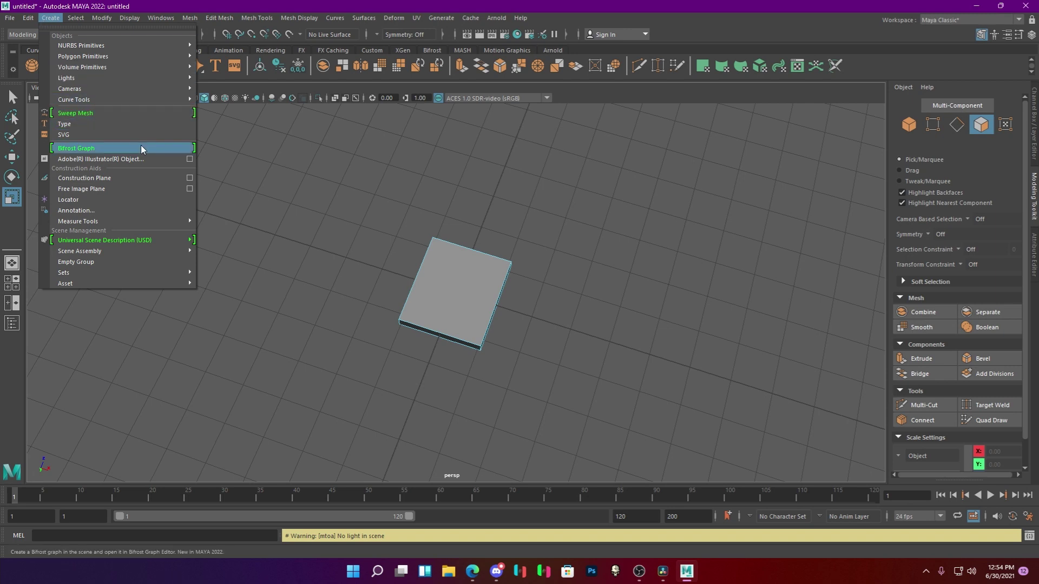
mouse_move(116, 74)
click(217, 78)
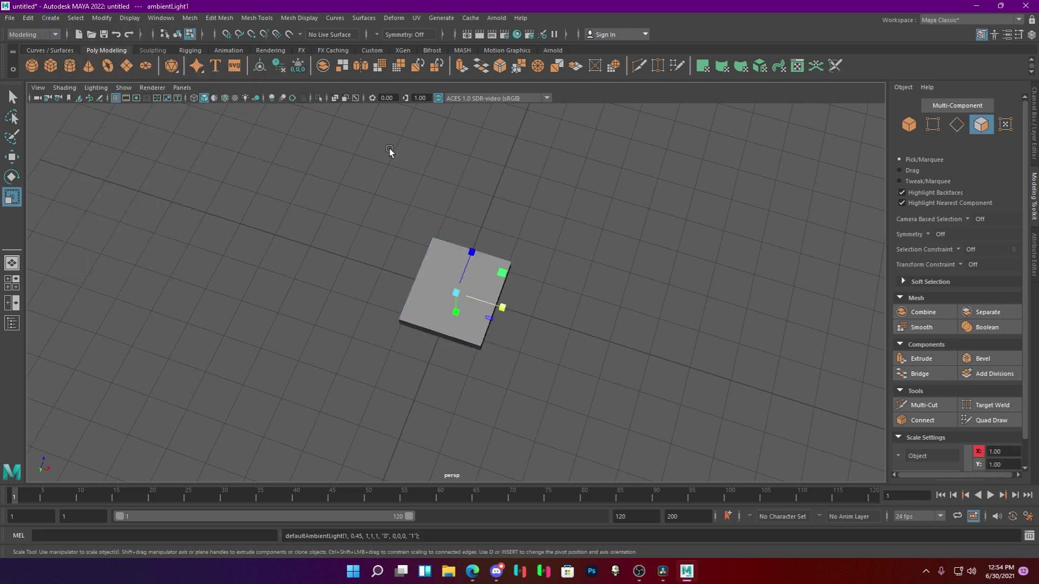
click(502, 20)
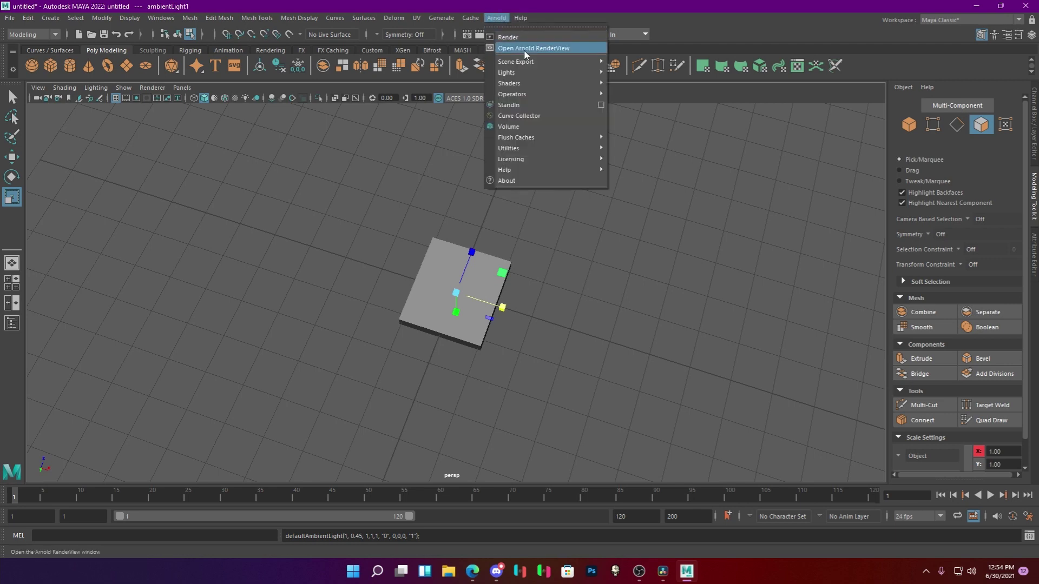
click(525, 51)
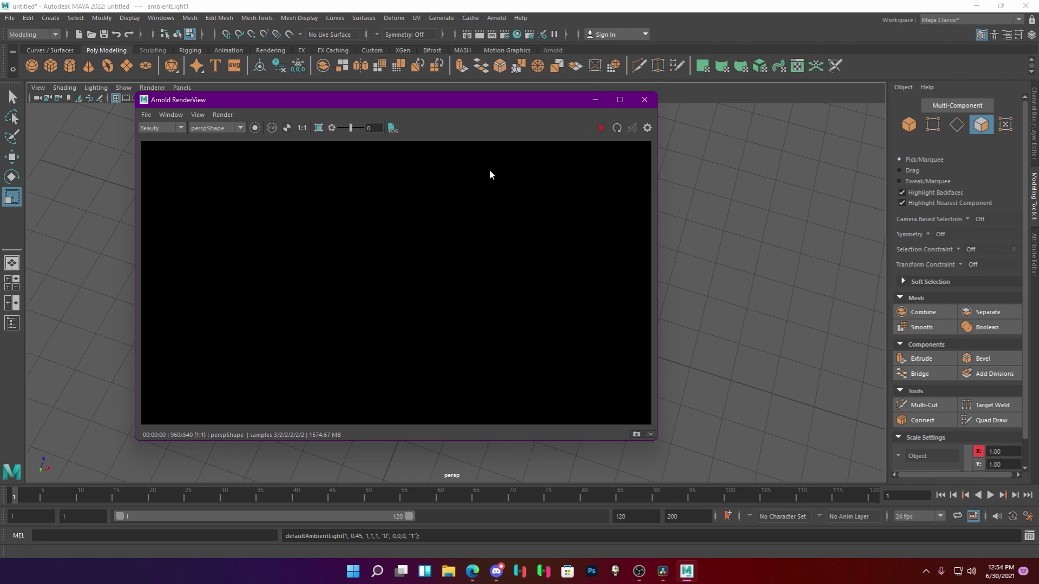
click(599, 128)
click(644, 99)
Add a point light to the scene and clear its selection.
drag(559, 361, 591, 306)
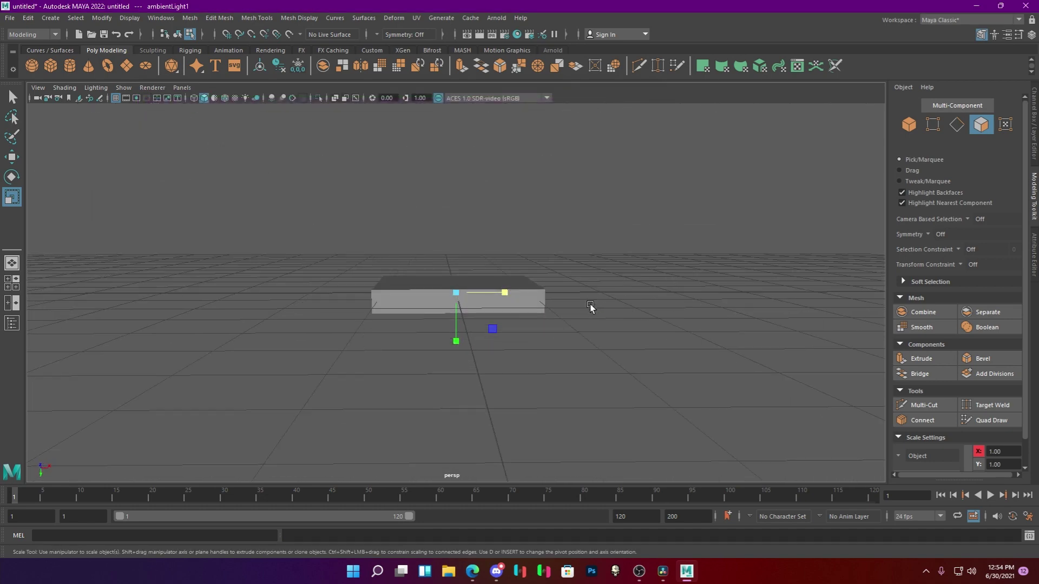
click(50, 18)
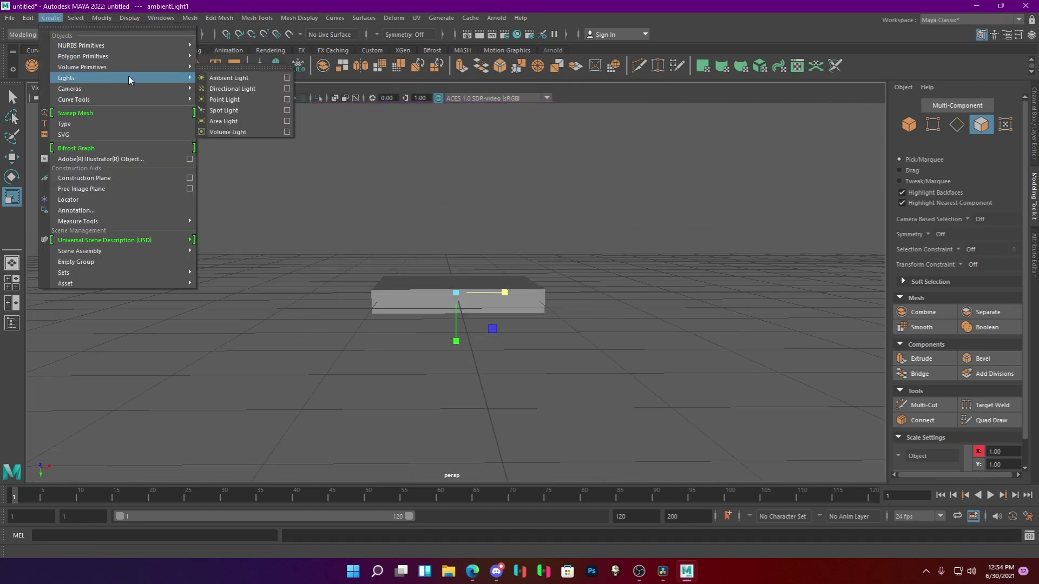
mouse_move(174, 77)
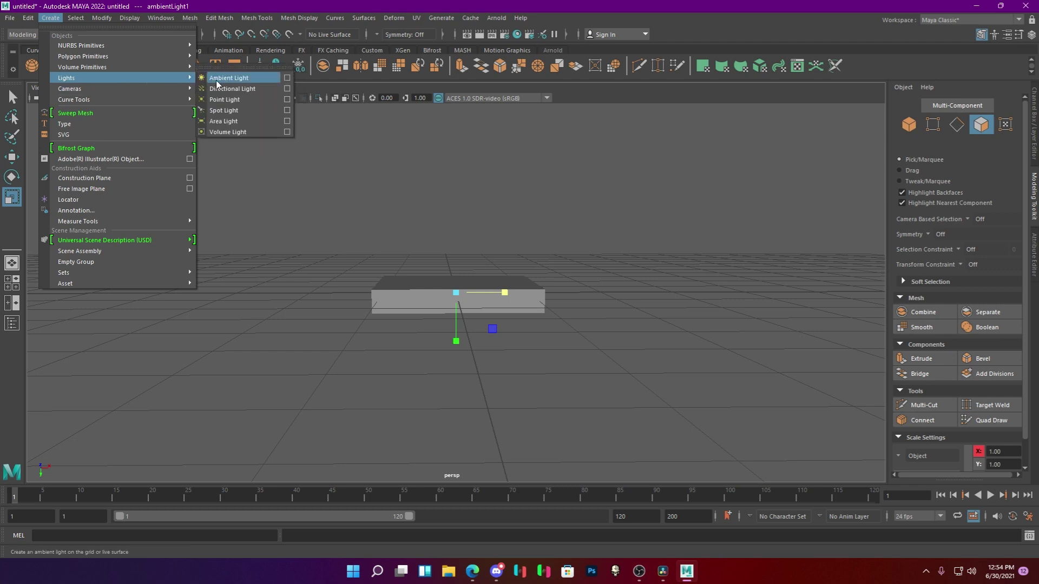
click(242, 99)
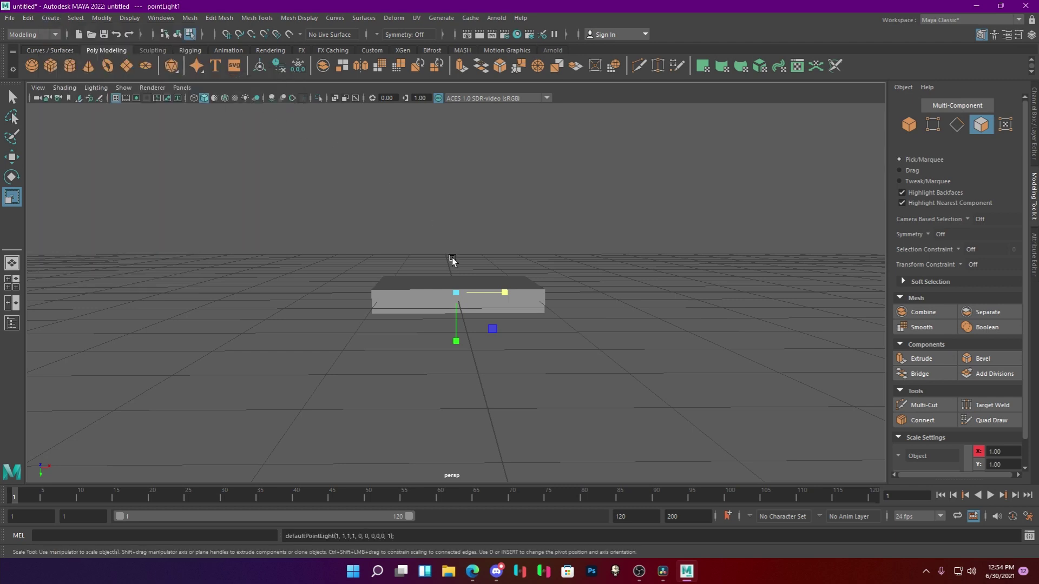
scroll(453, 261, up, 3)
click(533, 259)
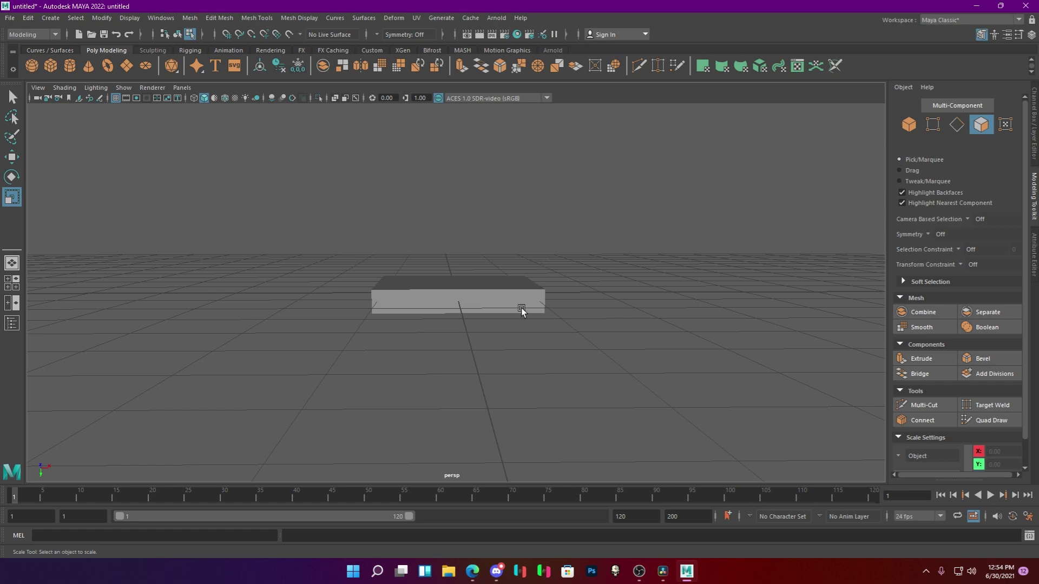
Select the whole slab object and slide it to the right with the Move tool.
scroll(520, 315, up, 3)
scroll(519, 314, up, 4)
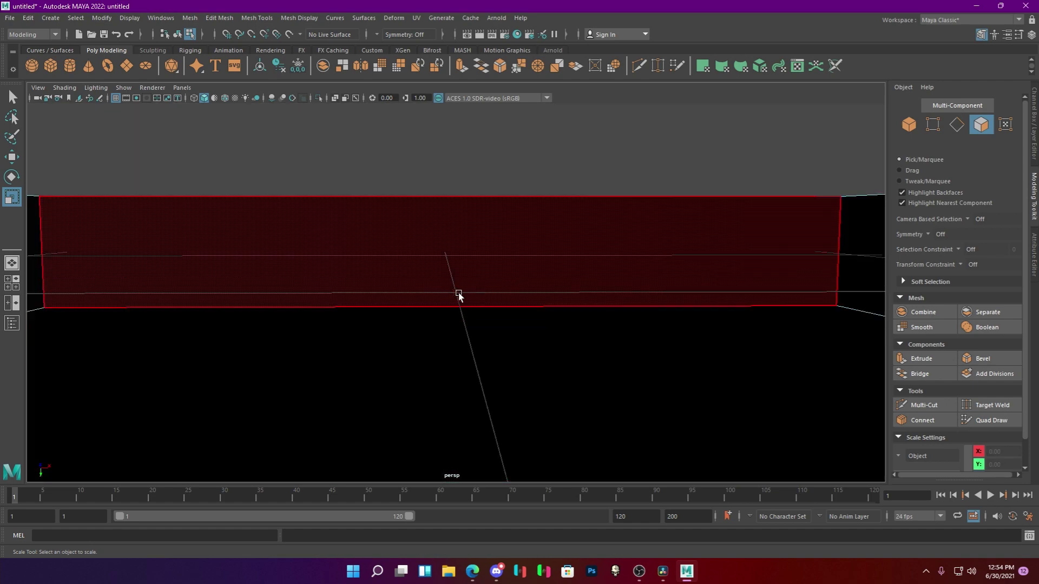
click(457, 293)
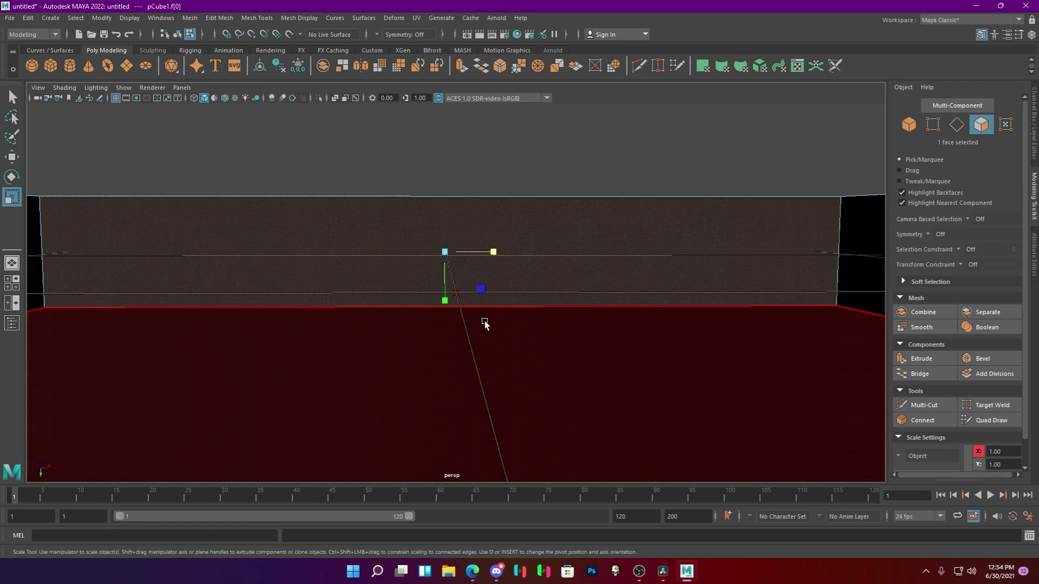
scroll(484, 323, down, 6)
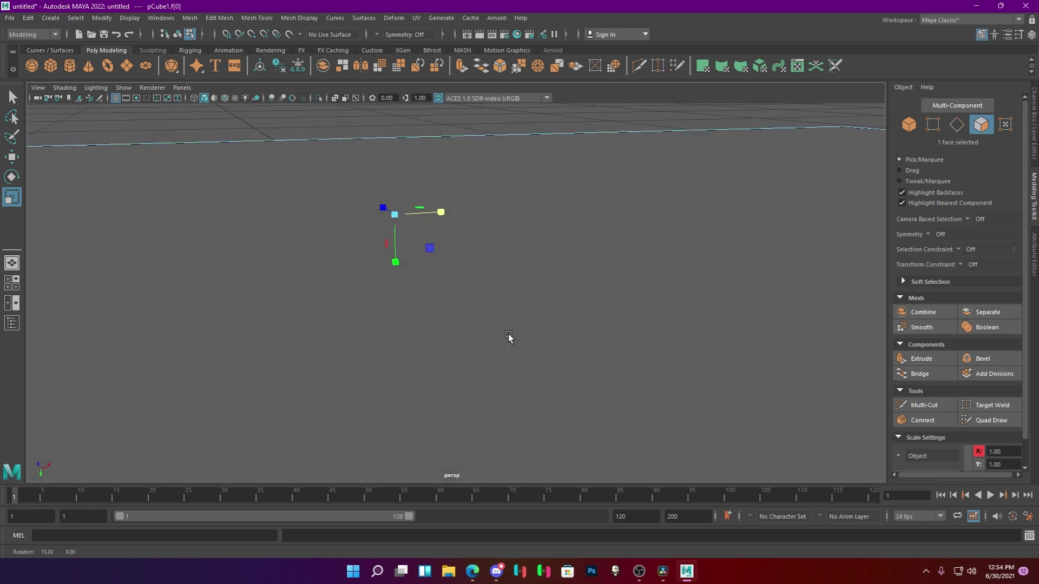
scroll(563, 349, down, 8)
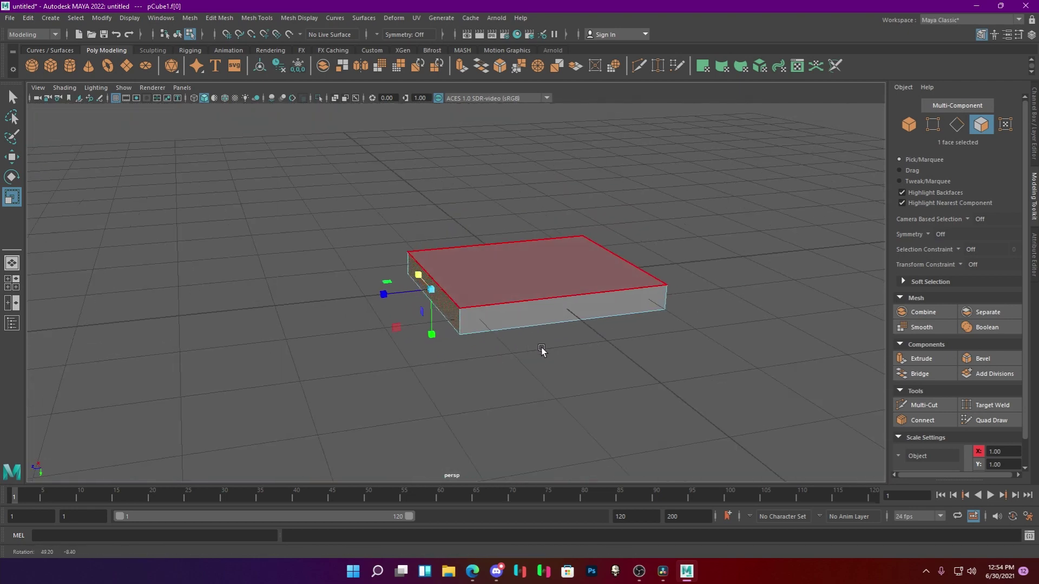
click(525, 399)
click(908, 123)
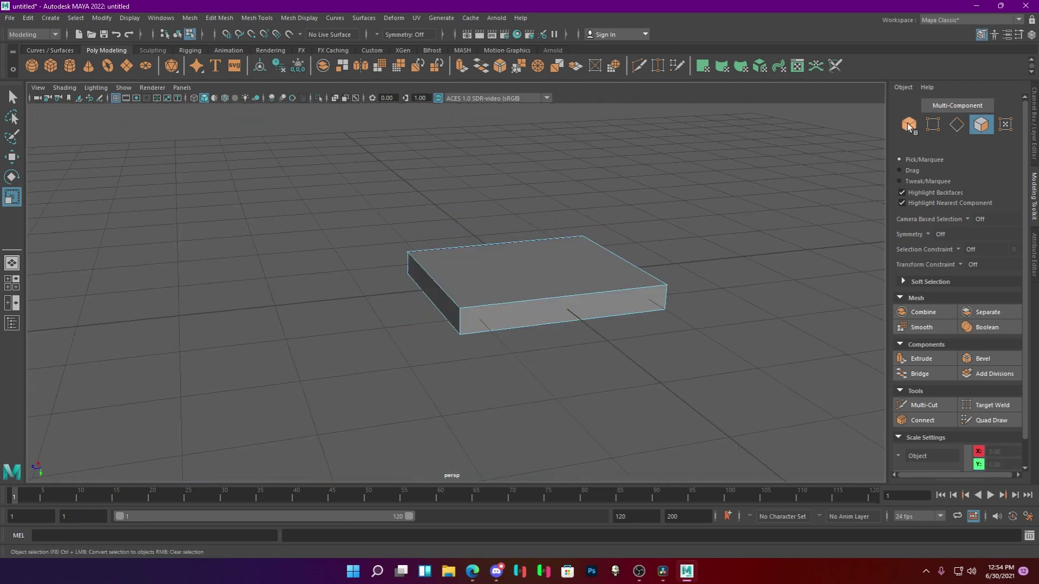
key(w)
drag(509, 283, 652, 267)
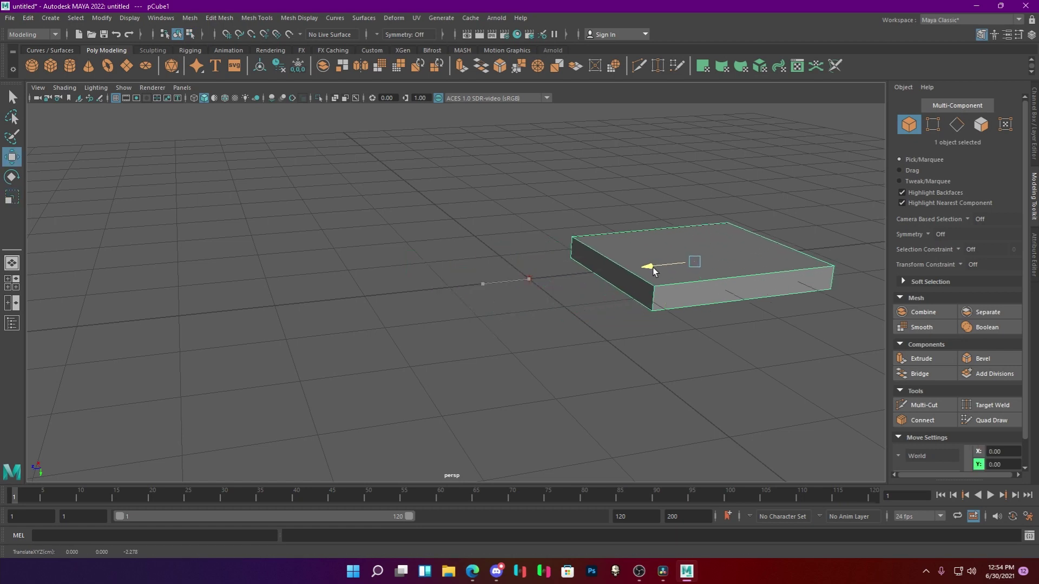
Raise the ambient light, move the slab back to centre, and enable Use All Lights.
click(529, 279)
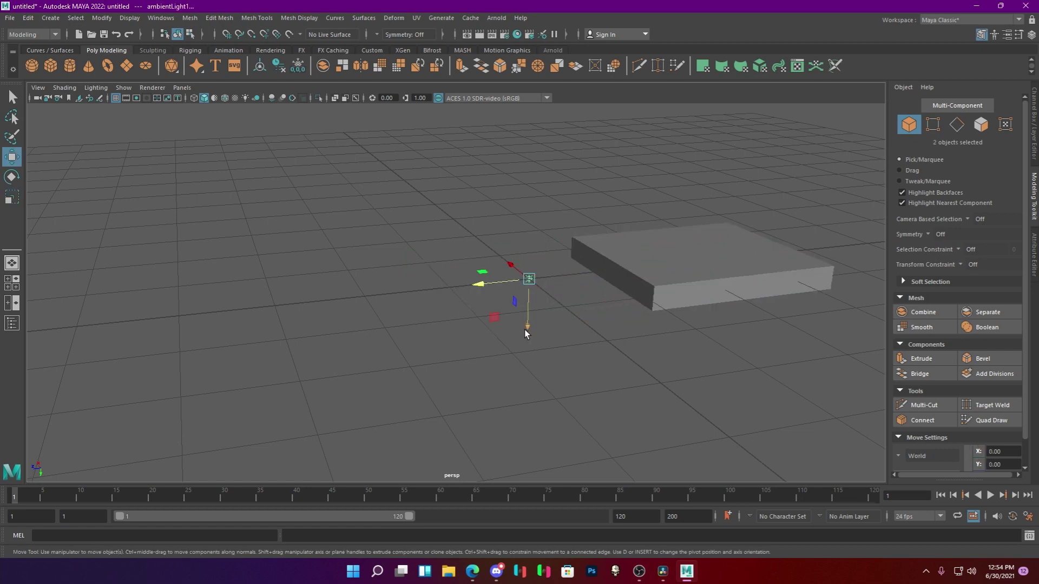
drag(524, 329, 527, 200)
click(665, 283)
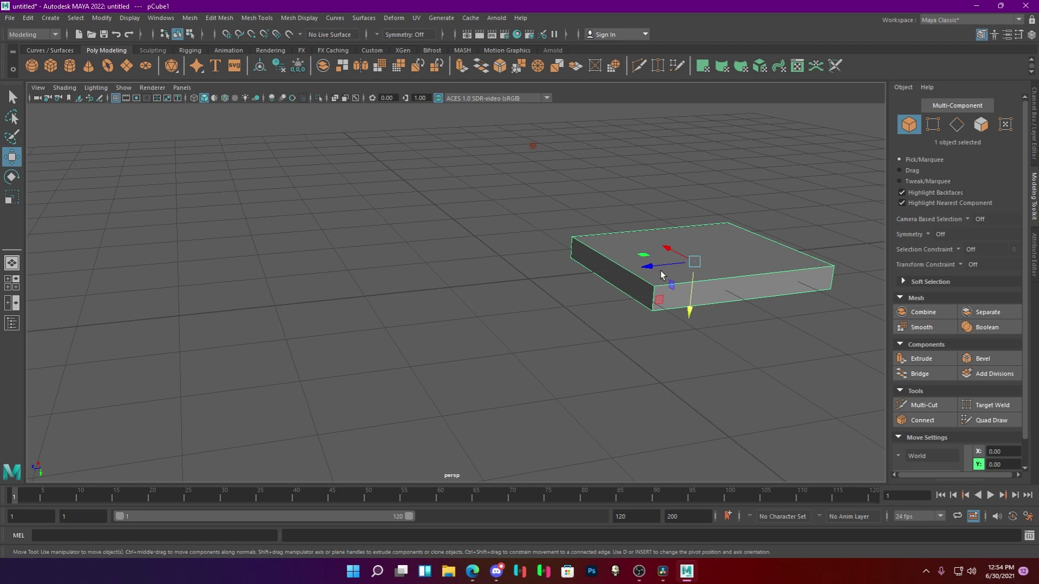
drag(660, 273, 500, 285)
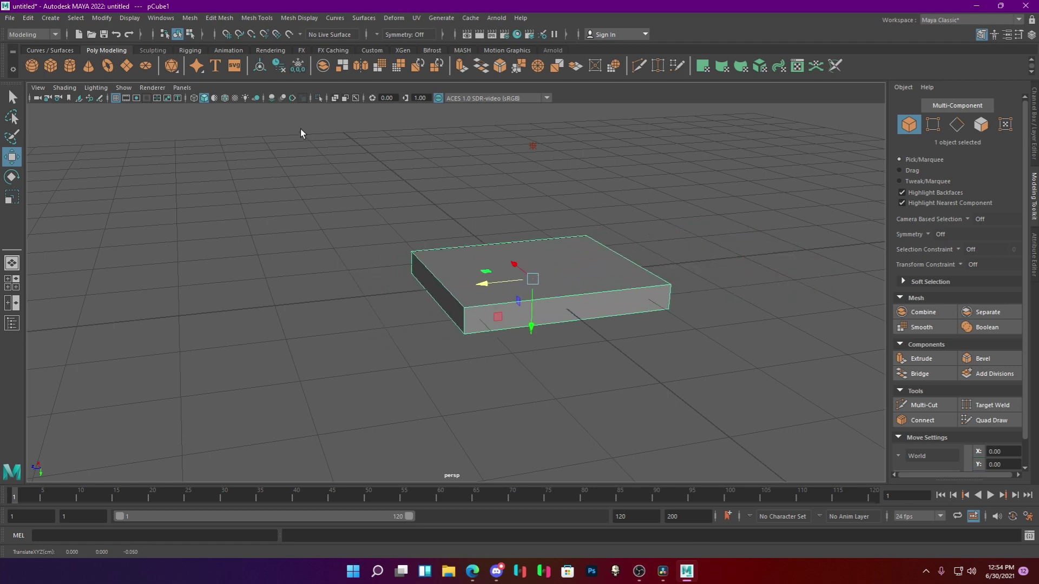
click(245, 97)
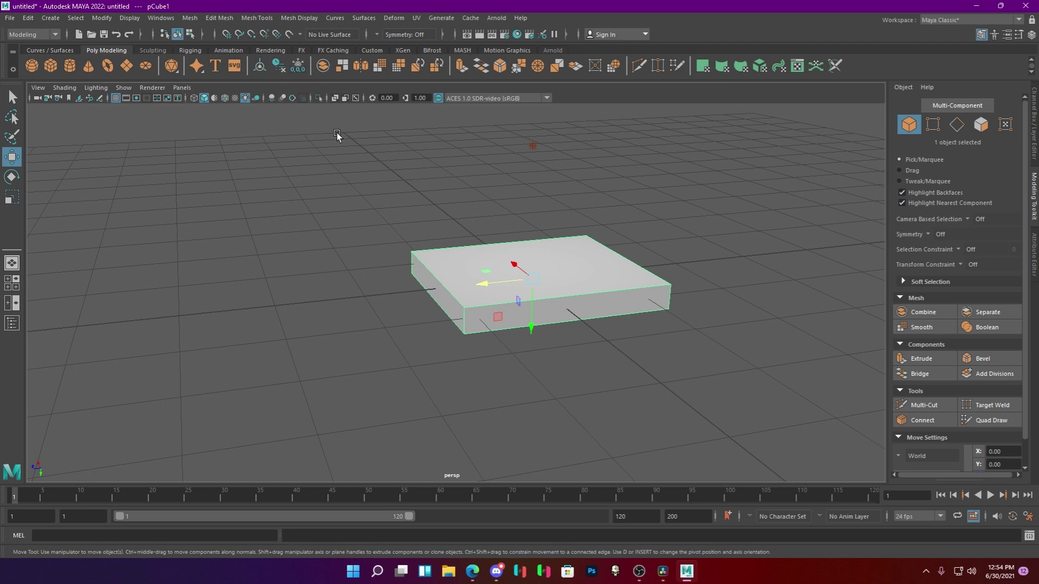
Render the slab scene in the Arnold RenderView and close it.
click(490, 19)
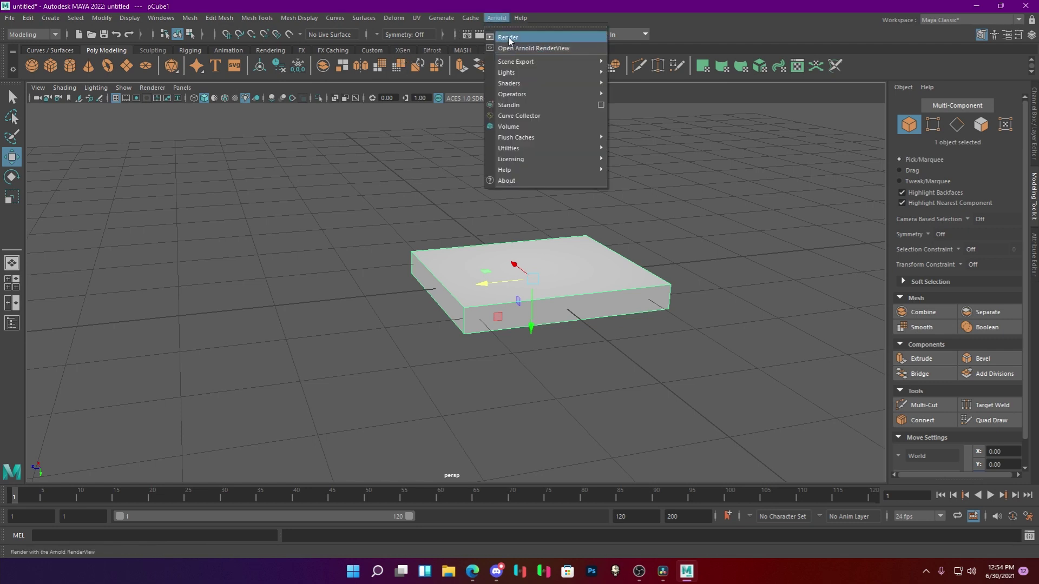
click(527, 48)
scroll(514, 265, up, 3)
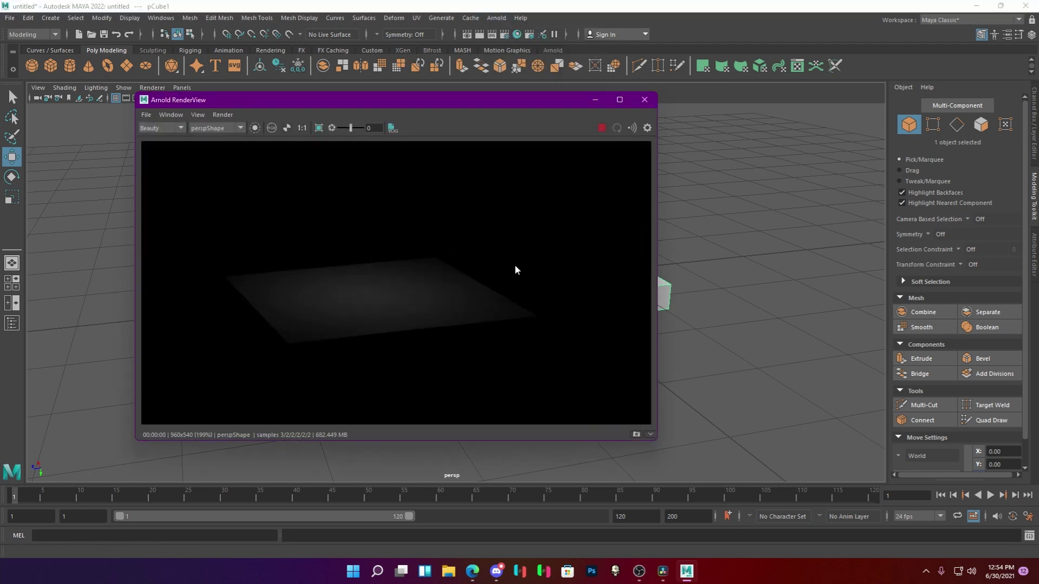
click(643, 99)
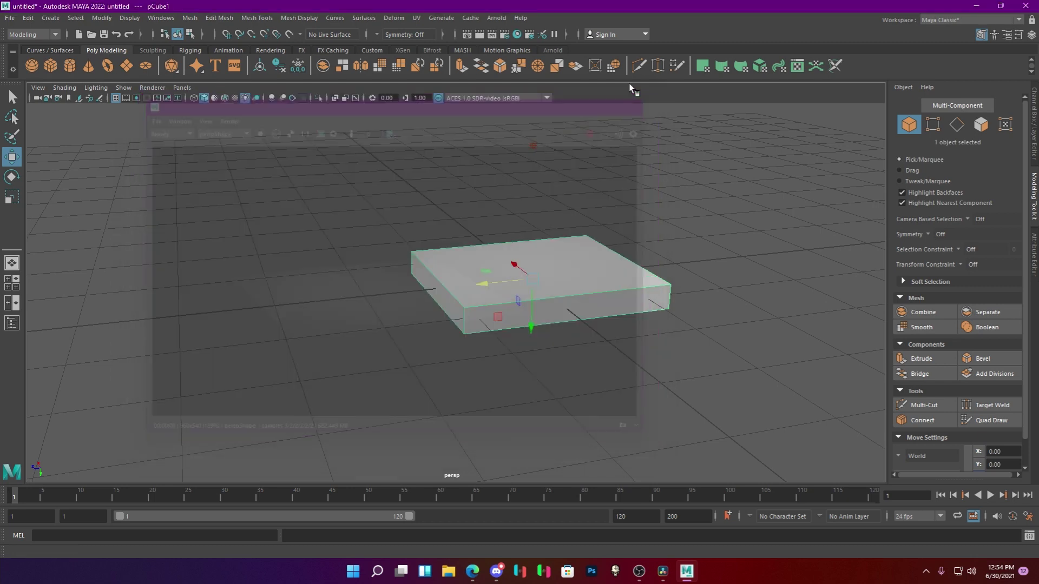
Reopen and close the Arnold RenderView, then quit Maya with Don't Save.
click(496, 18)
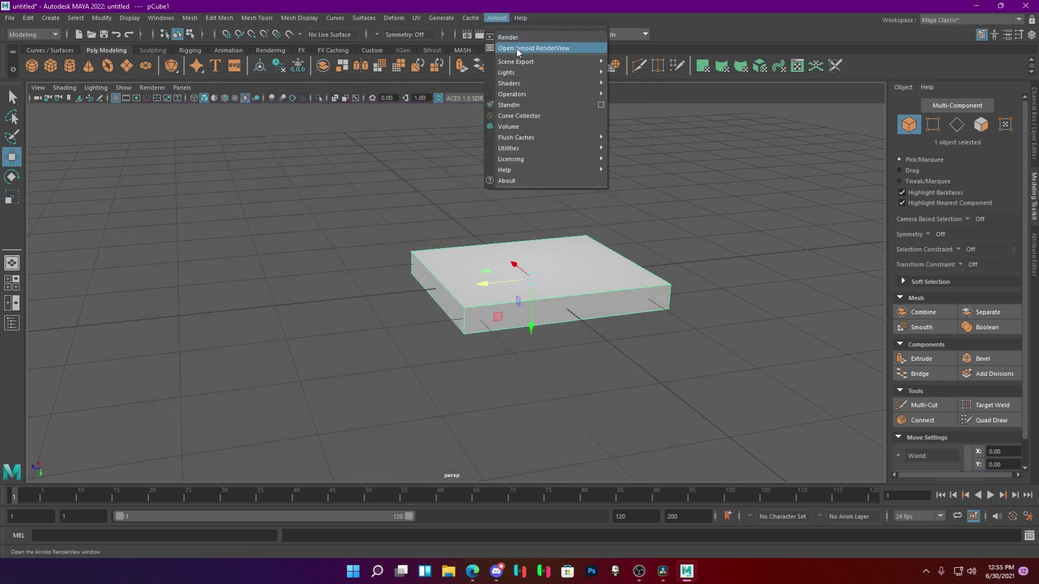
click(528, 48)
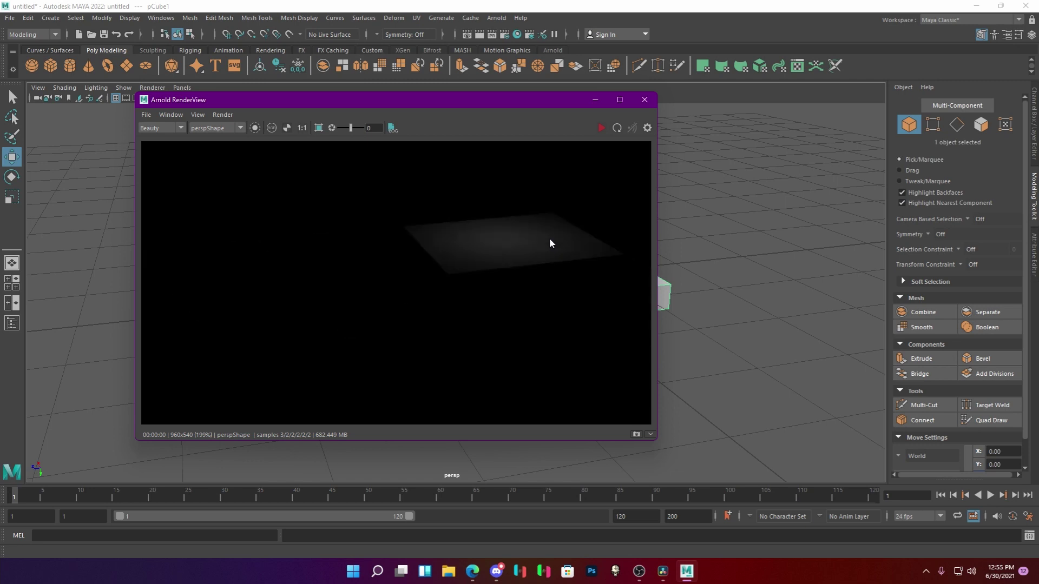
click(643, 100)
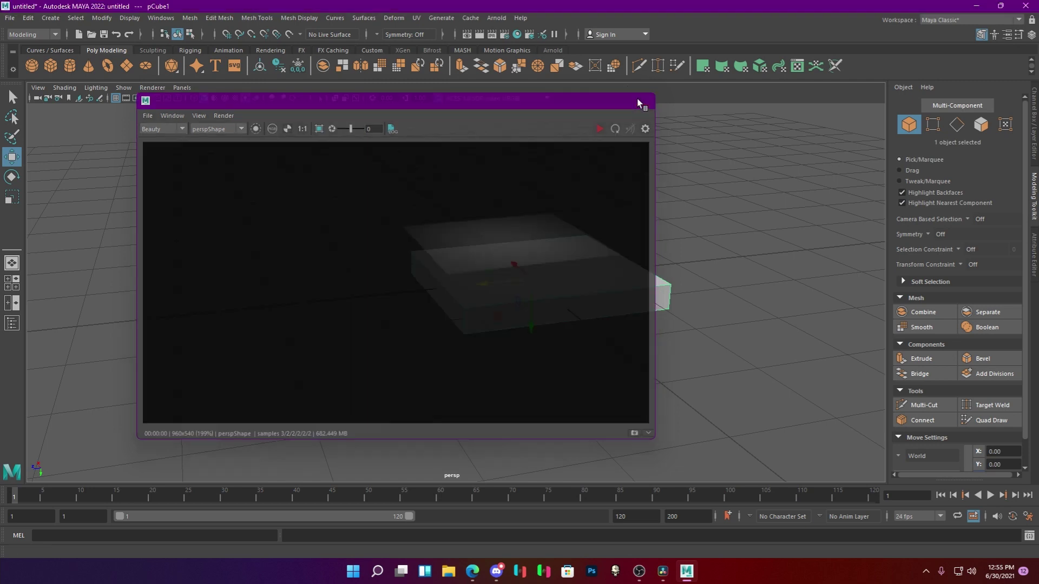
click(519, 287)
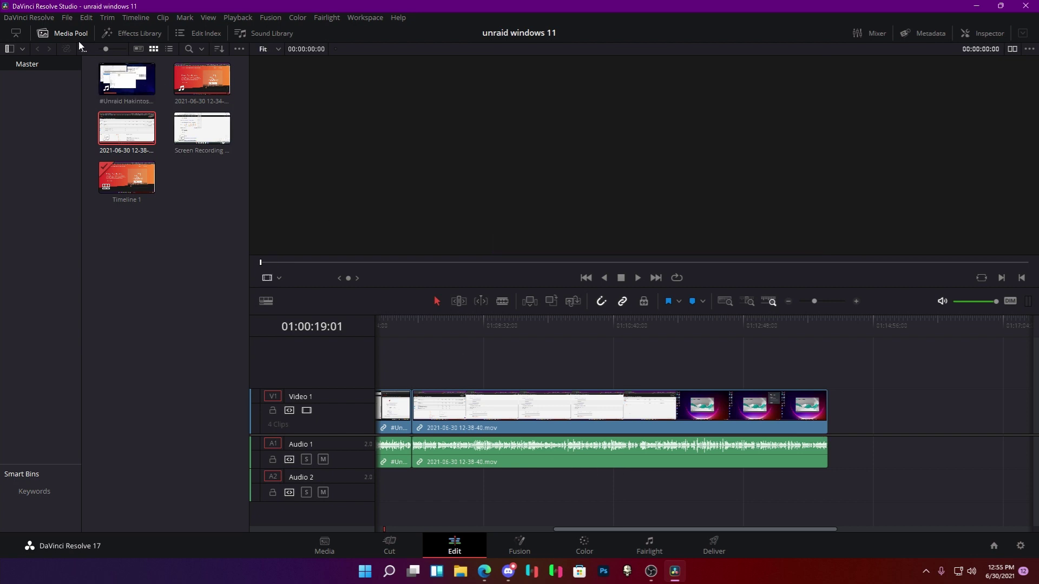
Create a new project named 'unraid render test', then bring up File Explorer.
click(66, 18)
click(64, 31)
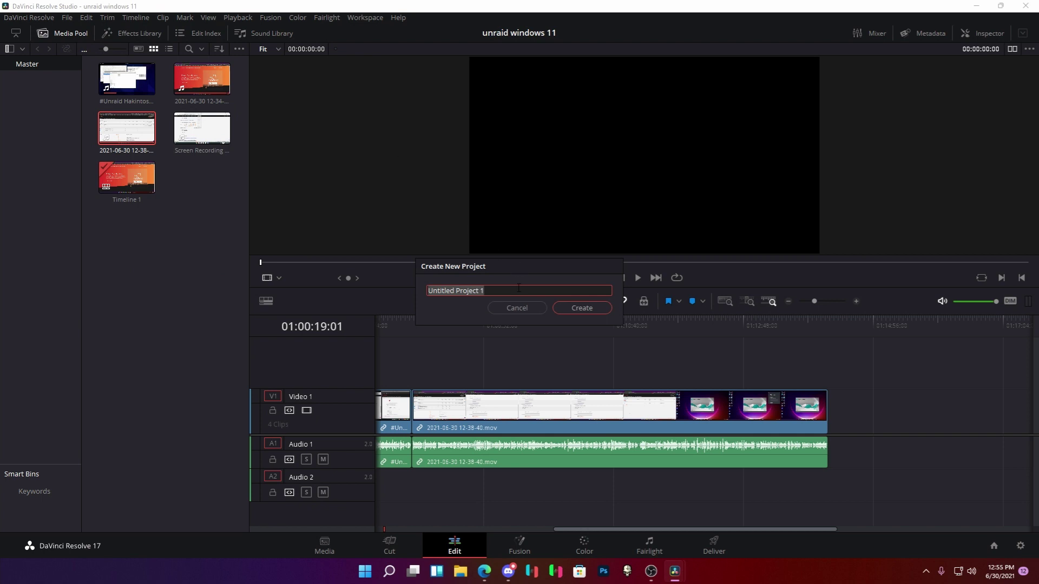
text(unraid render test)
key(Return)
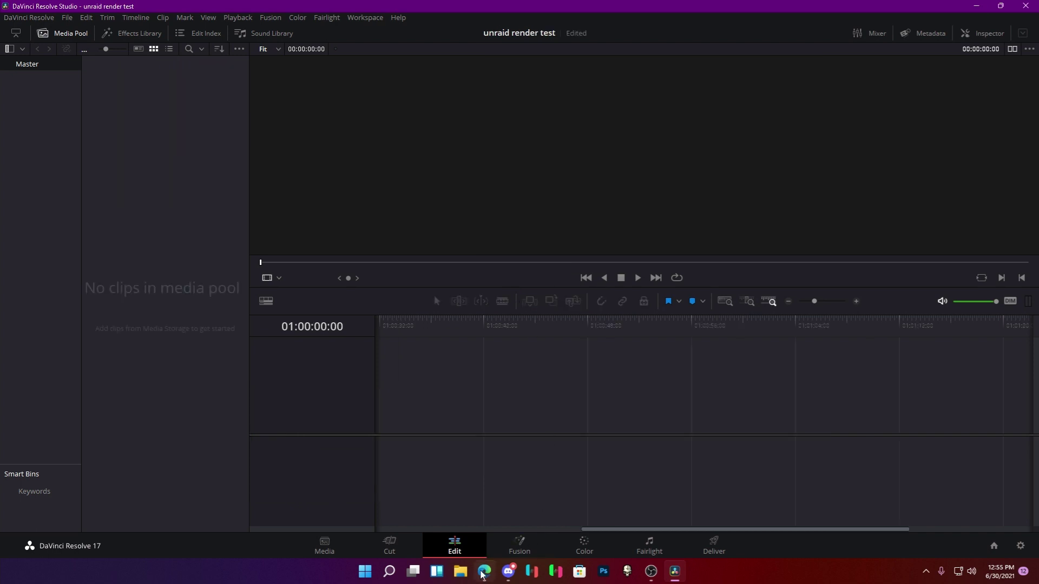
click(460, 571)
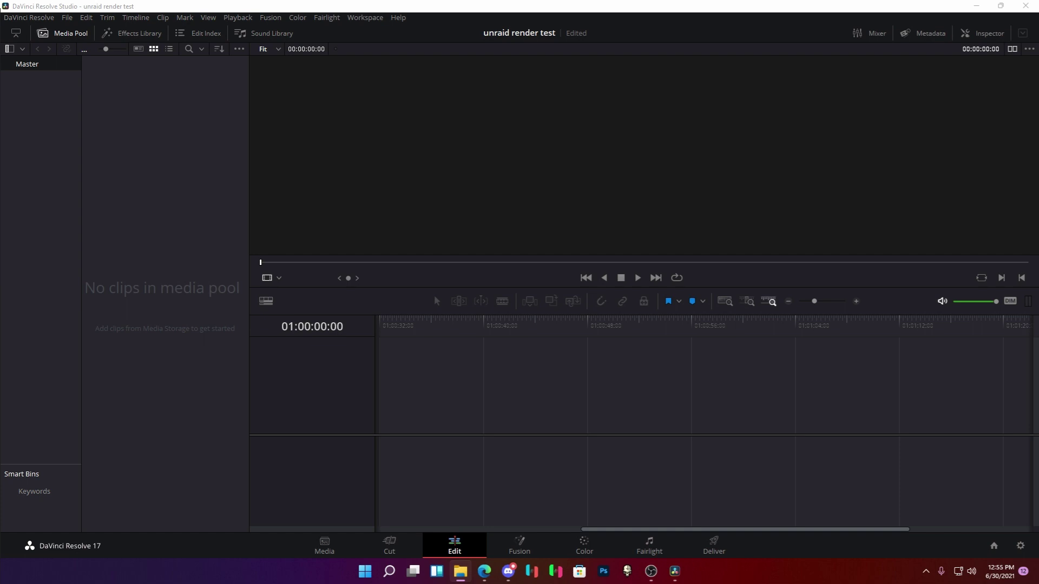
mouse_move(371, 319)
mouse_down()
mouse_move(466, 417)
mouse_move(384, 411)
mouse_move(452, 421)
mouse_up()
click(614, 337)
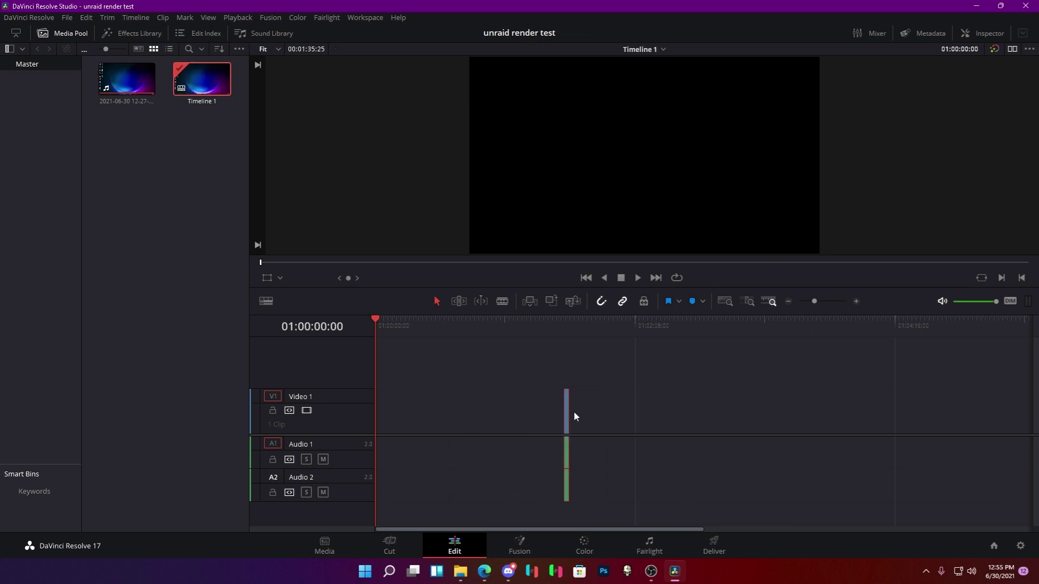
drag(566, 415, 352, 405)
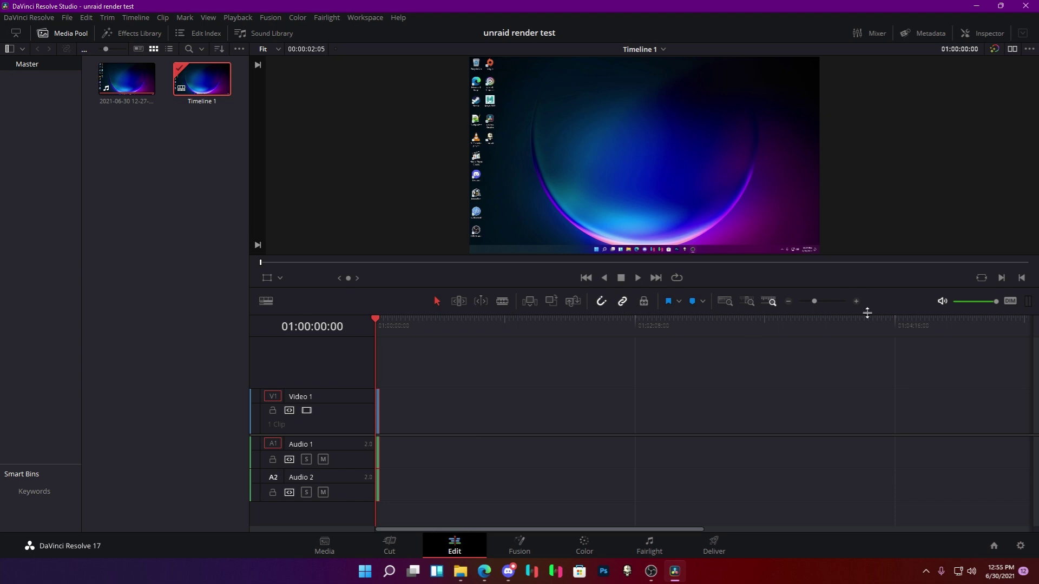
click(856, 302)
click(855, 301)
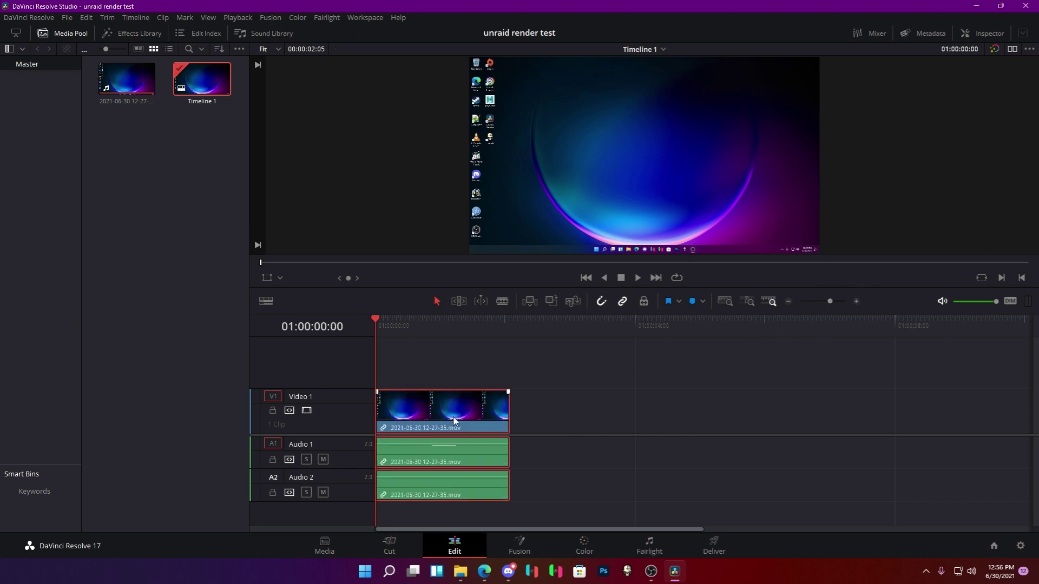
On the Deliver page, set the codec to H.265 and resolution to 7680x4320 8K UHD.
click(714, 544)
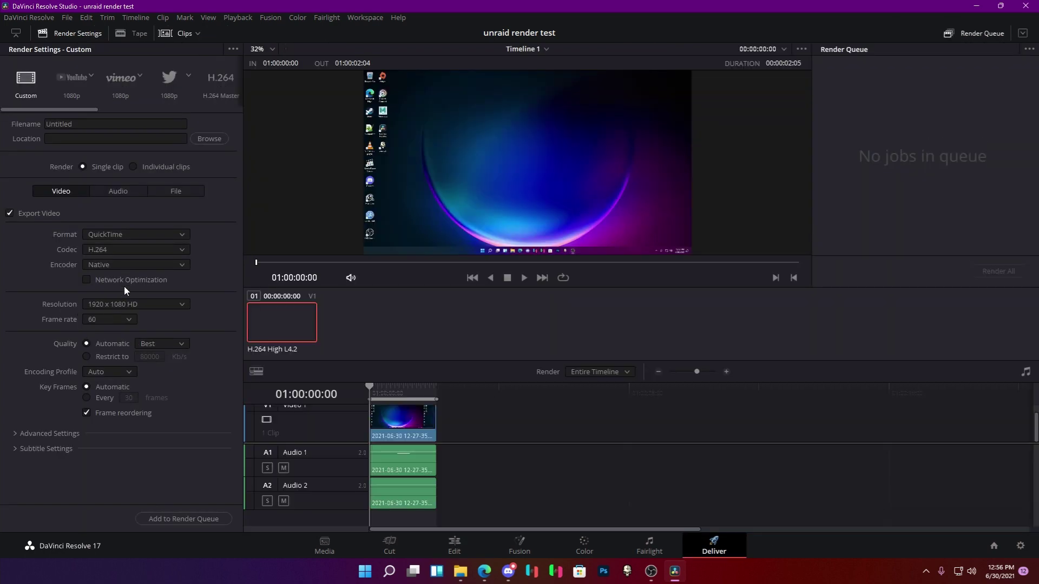
click(110, 252)
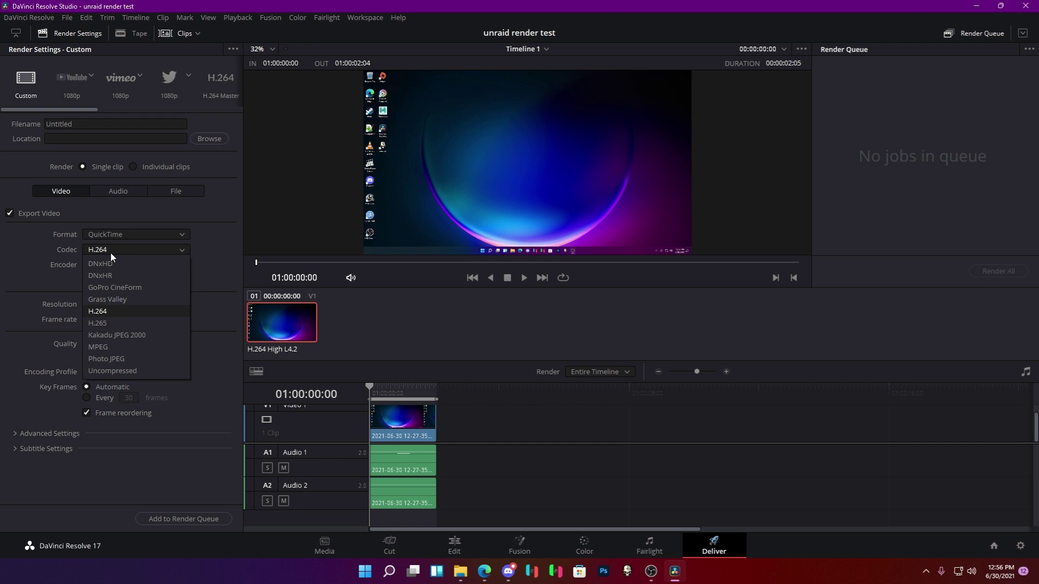
click(105, 316)
click(119, 305)
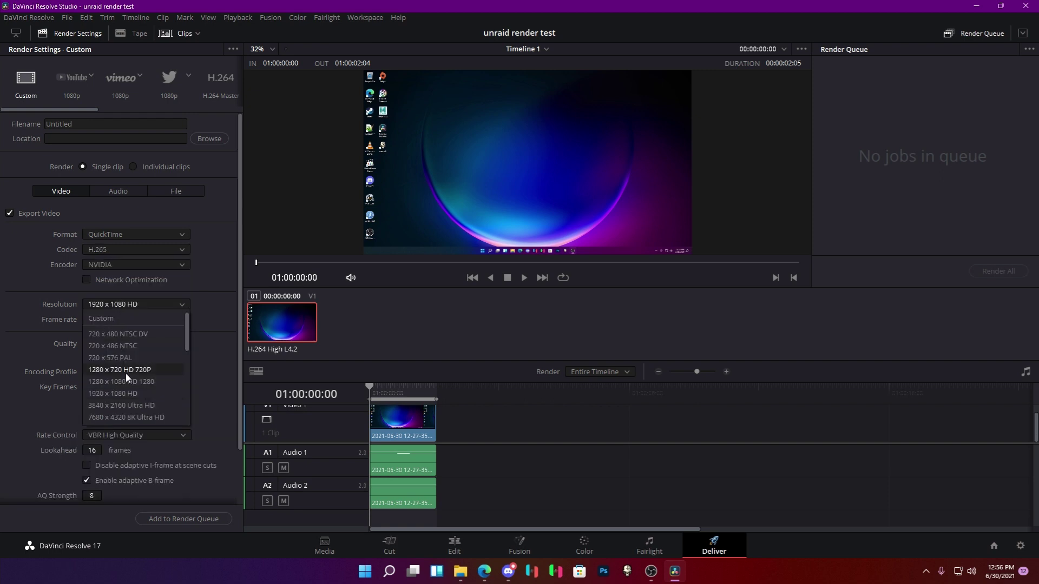
click(129, 417)
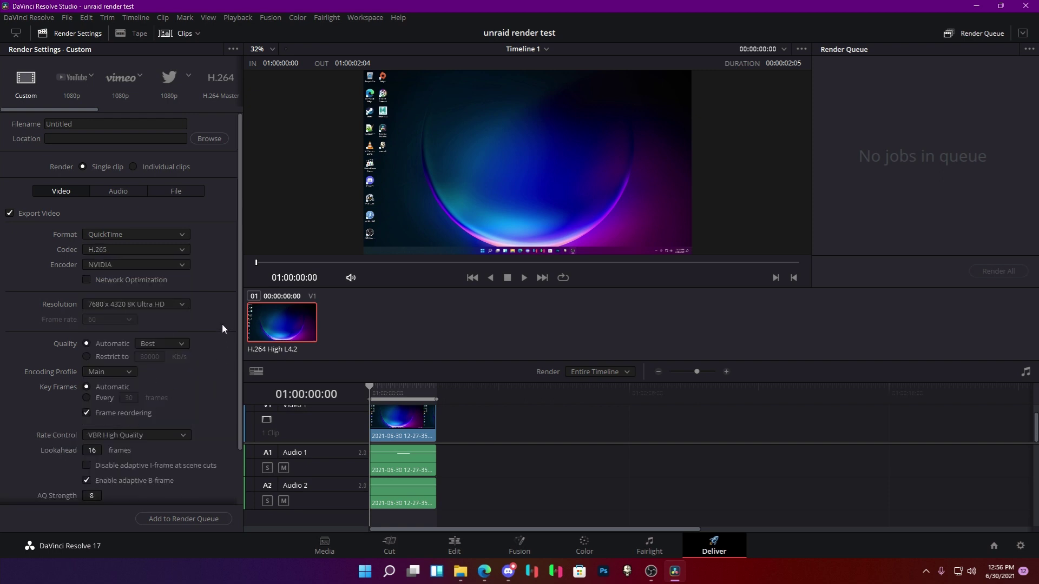
Set the audio sample rate to 192000 Hz and bit depth to 24.
click(118, 192)
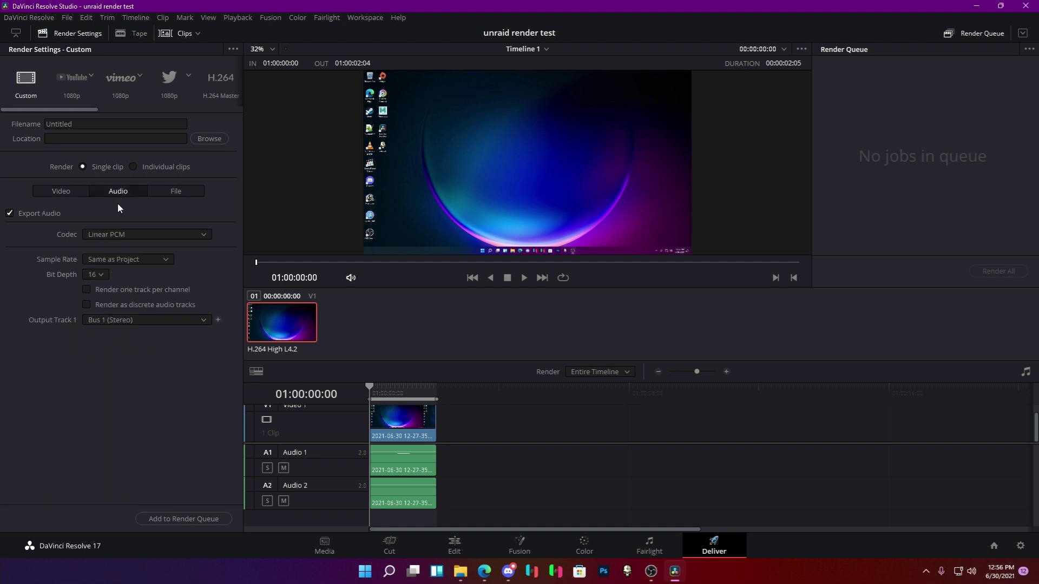
click(117, 259)
click(112, 318)
click(104, 275)
click(93, 301)
Name the output 'test', queue it to the Videos folder, and render all jobs.
click(91, 124)
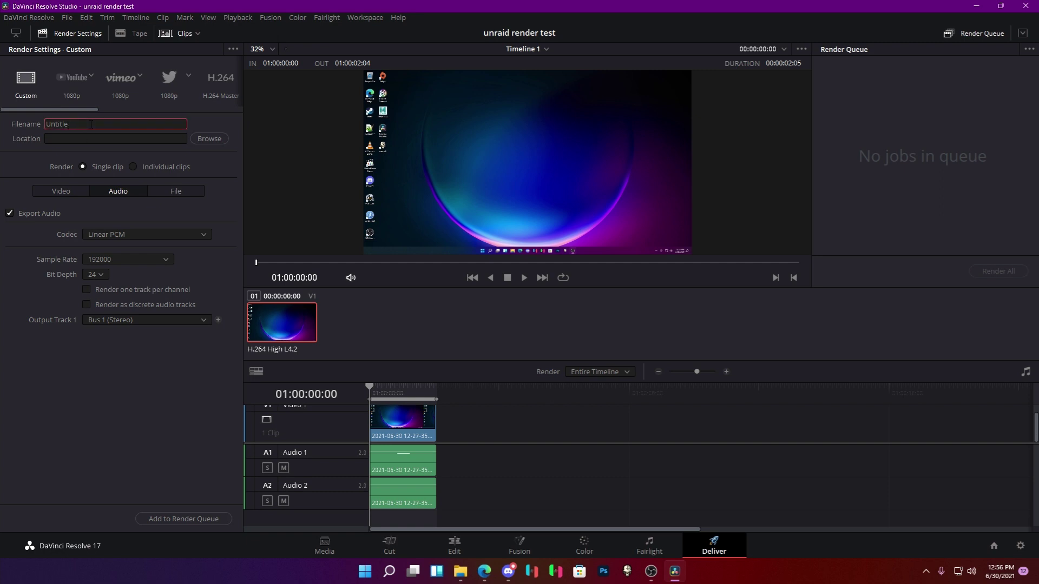
key(BackSpace)
key(BackSpace)
key(BackSpace)
key(BackSpace)
key(BackSpace)
key(BackSpace)
key(BackSpace)
text(test)
click(199, 521)
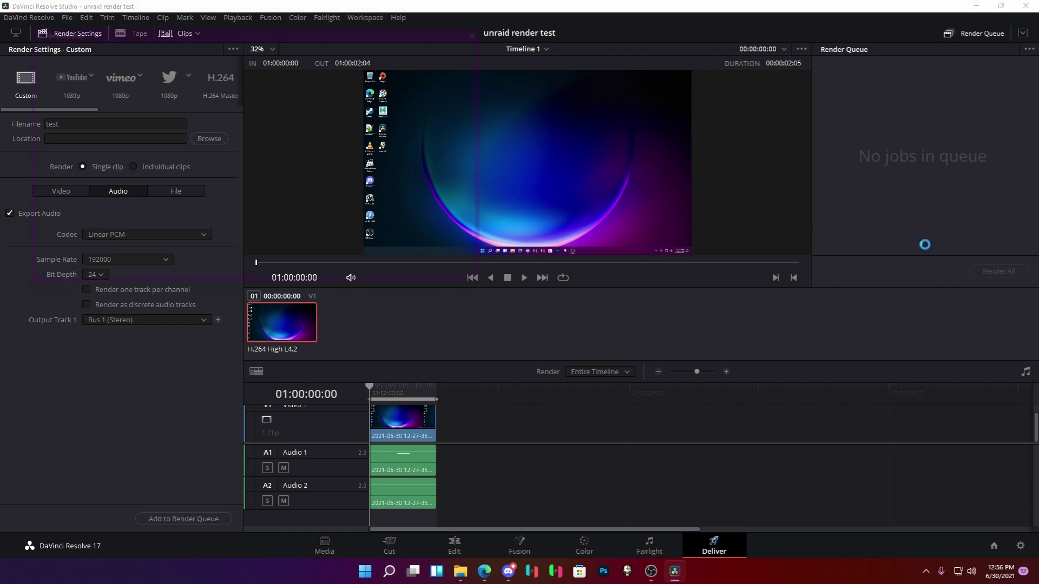
click(434, 289)
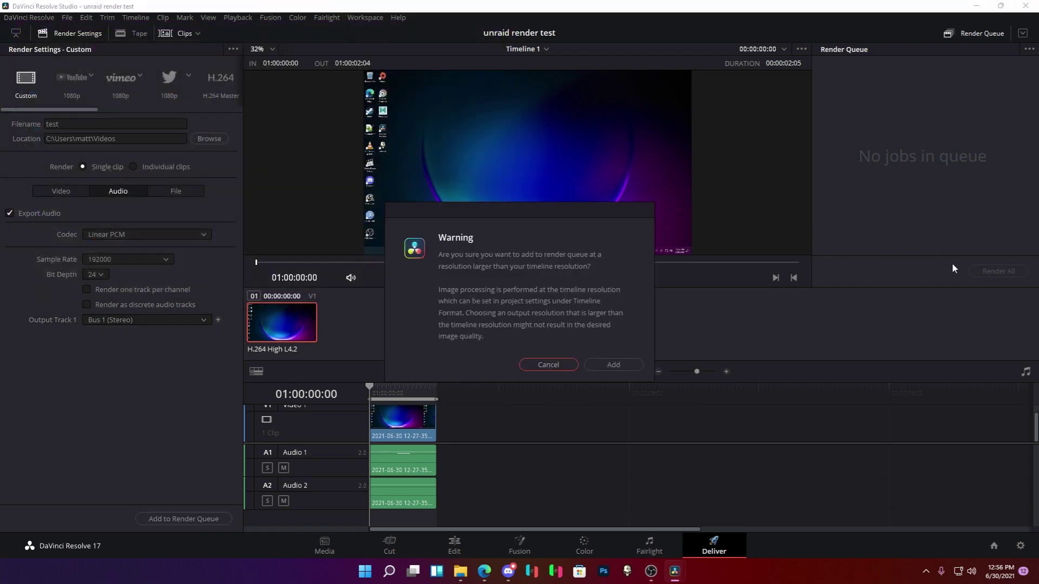
click(630, 363)
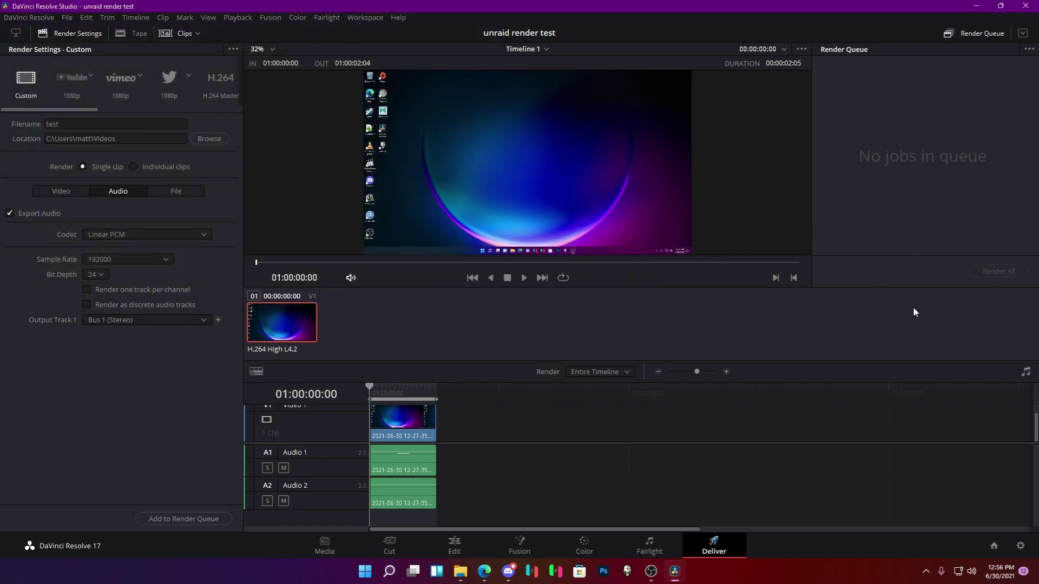
click(991, 270)
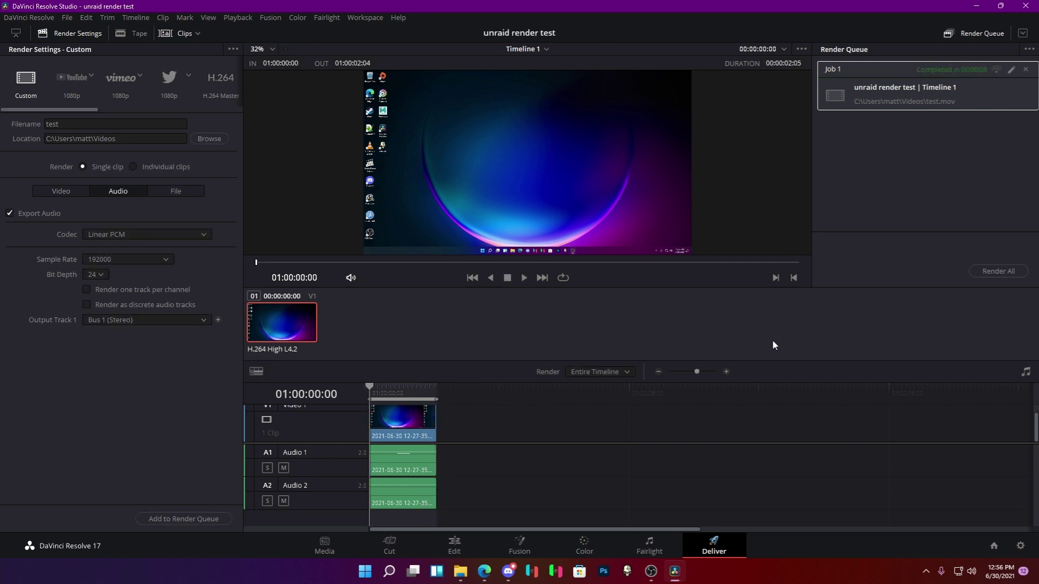
Check the rendered test.mov's video and audio details in File Explorer, then re-render Timeline 1 to test.mov.
key(super+e)
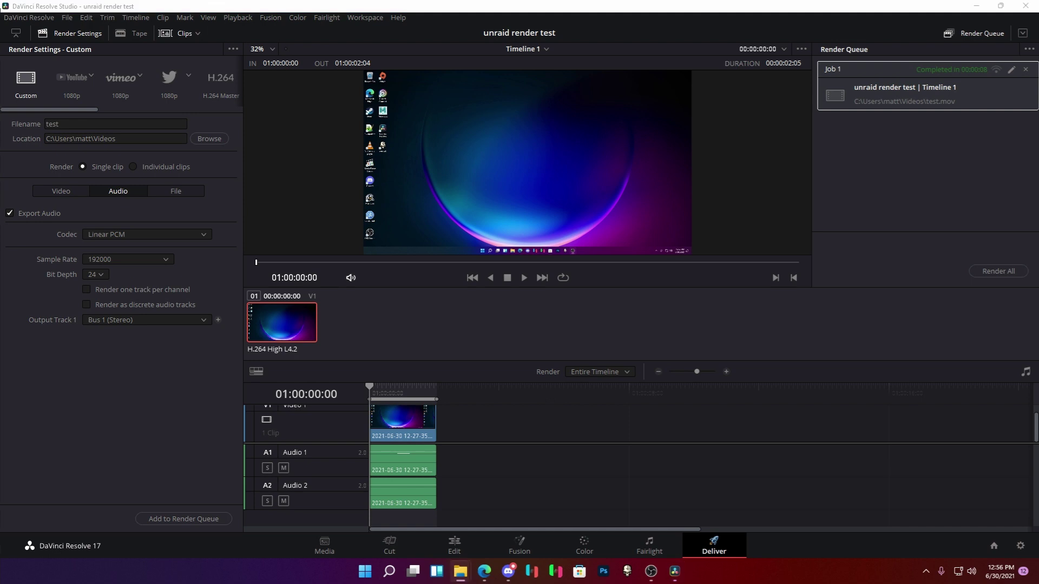
key(alt+Return)
click(650, 157)
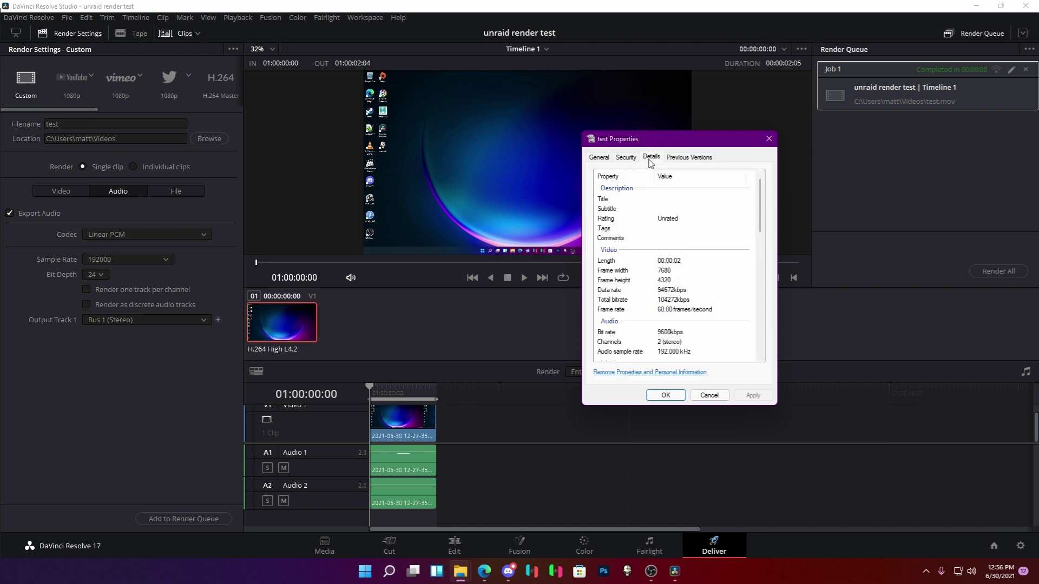
click(769, 138)
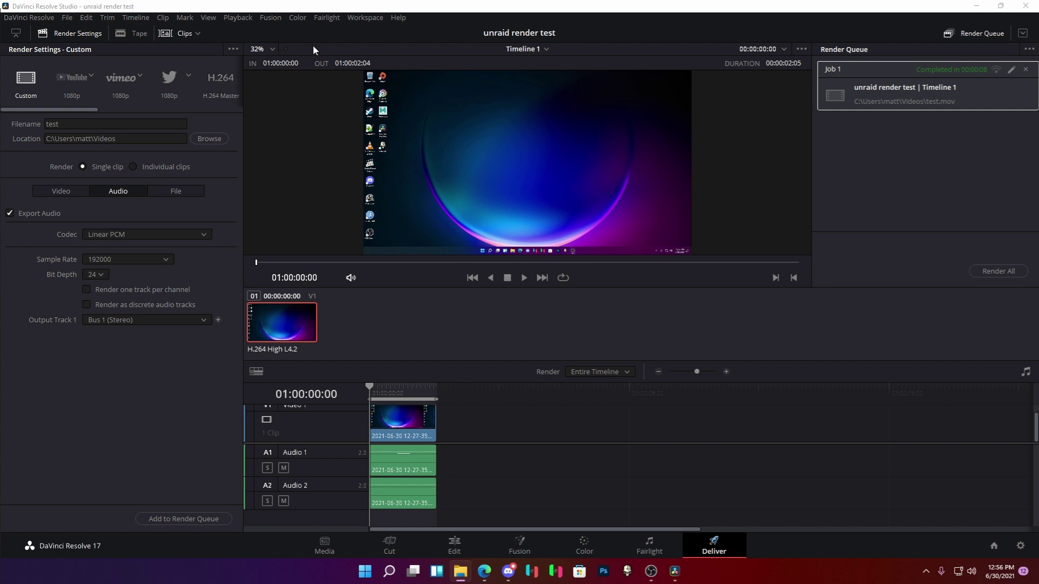
click(998, 271)
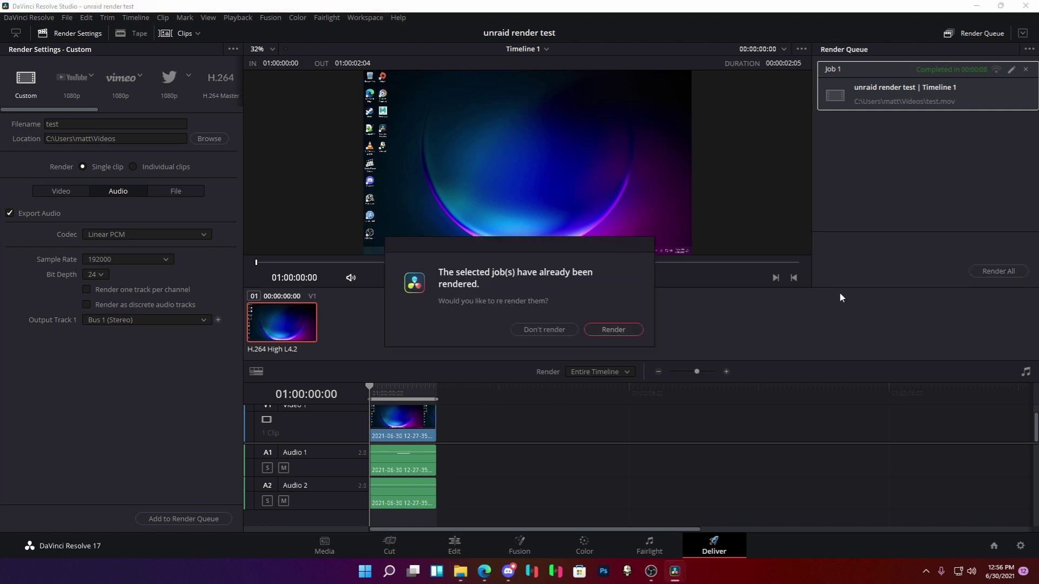
click(615, 328)
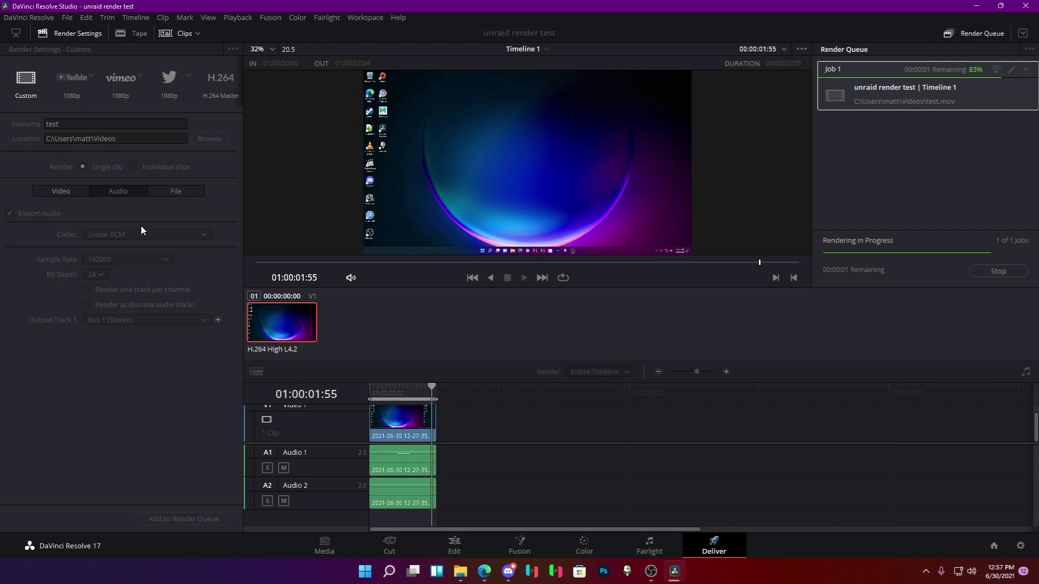
Set the output resolution to 3840 x 2160 Ultra HD.
click(62, 190)
click(124, 305)
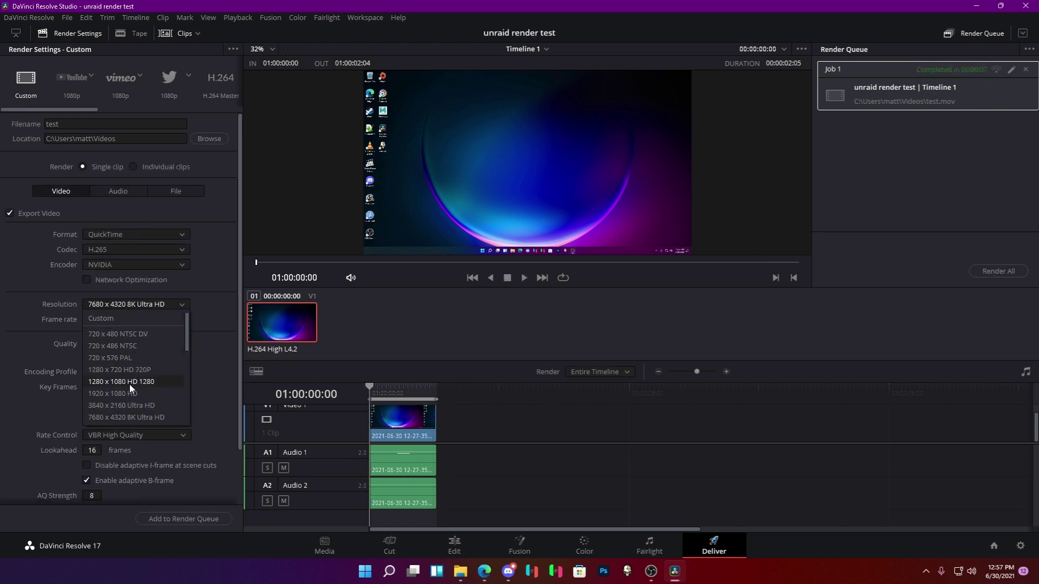
click(129, 405)
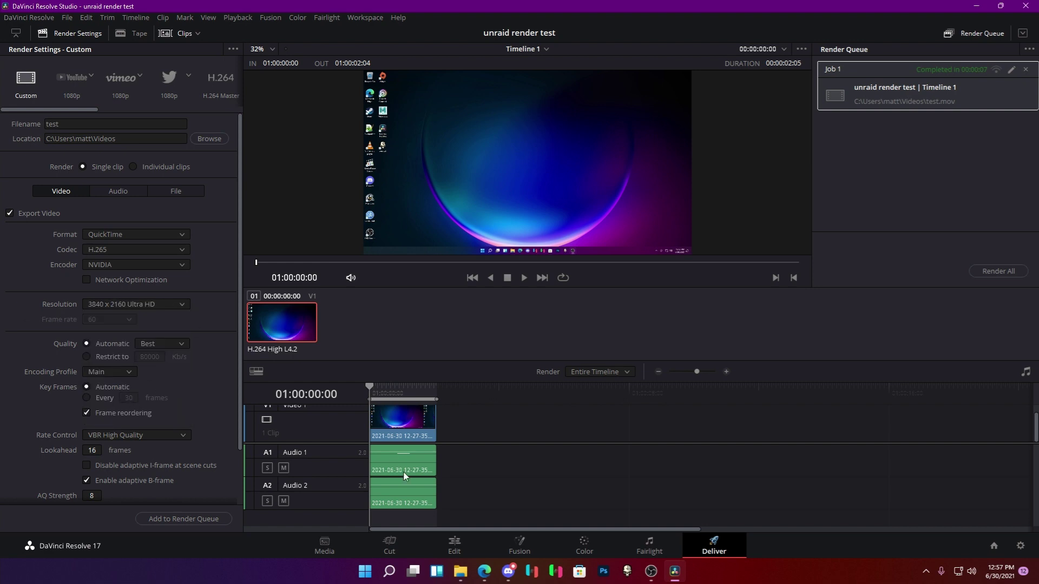
Delete the old clip and its linked audio from the timeline and save the project.
click(417, 438)
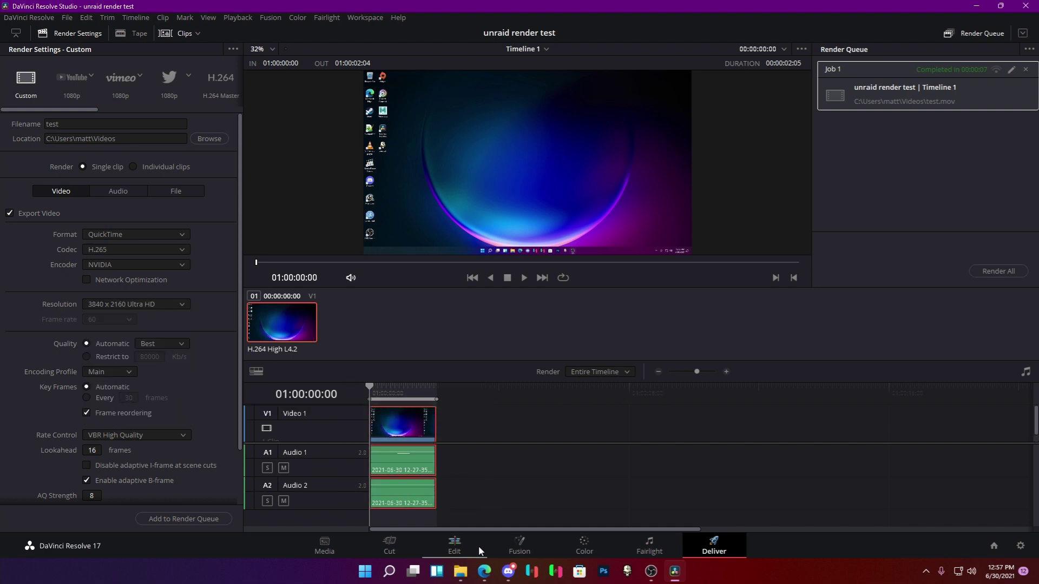
click(462, 547)
key(Delete)
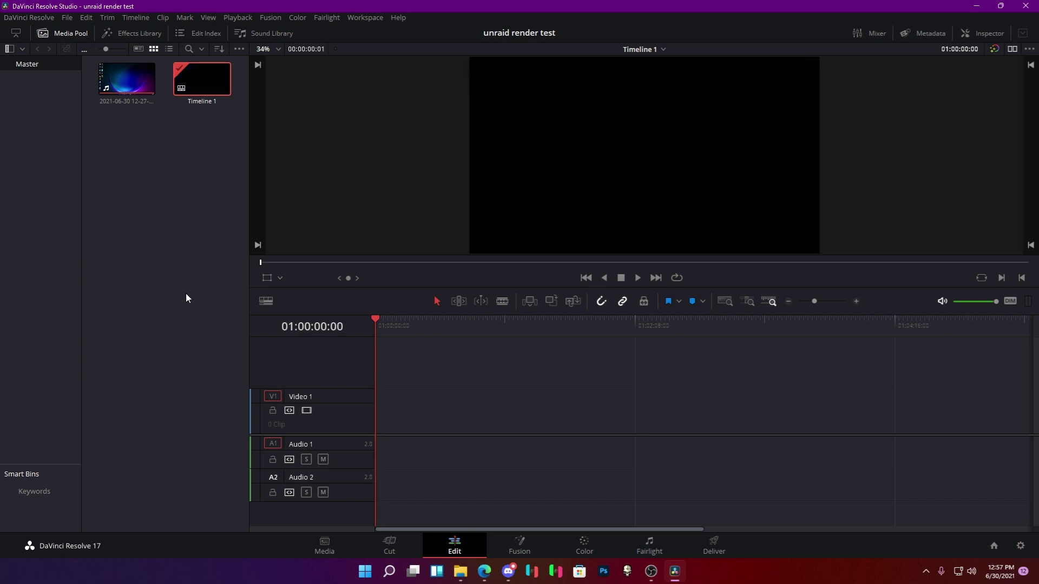
key(ctrl+s)
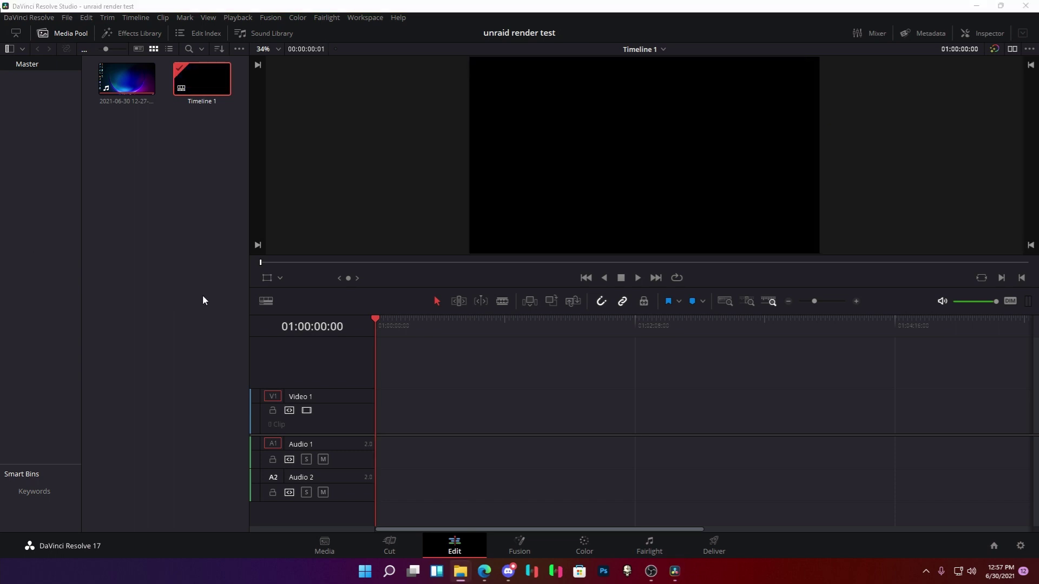
Place the two new screen recordings on the timeline back to back, closing the gap between them.
drag(201, 299, 435, 432)
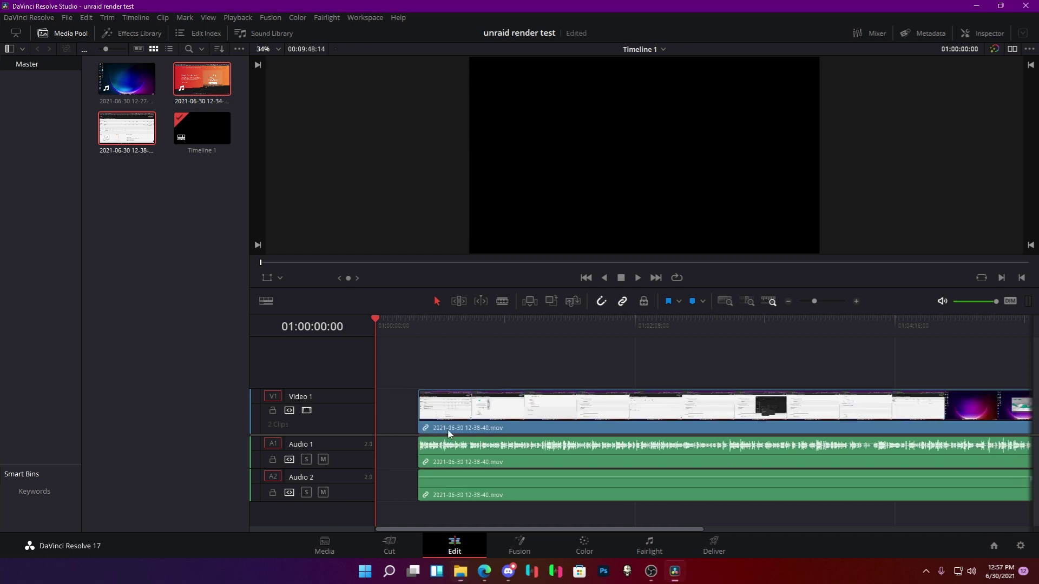
click(788, 301)
click(632, 423)
drag(631, 423, 620, 423)
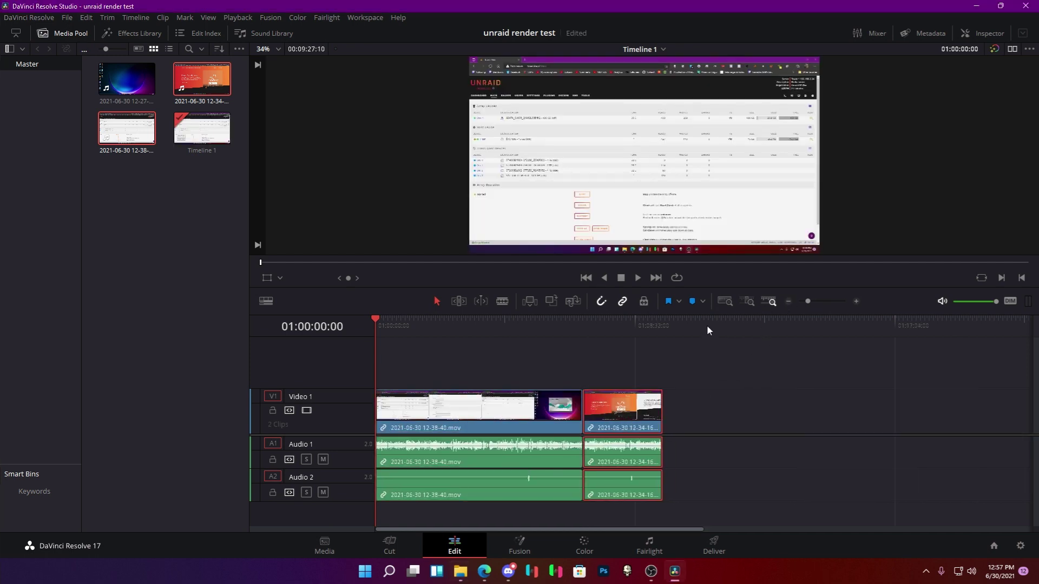
click(658, 330)
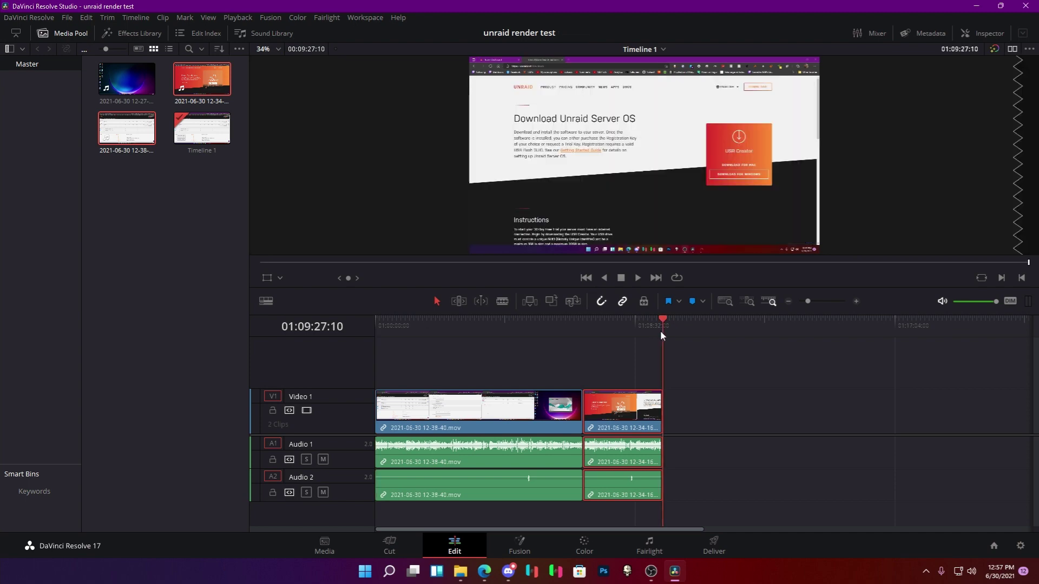
click(706, 556)
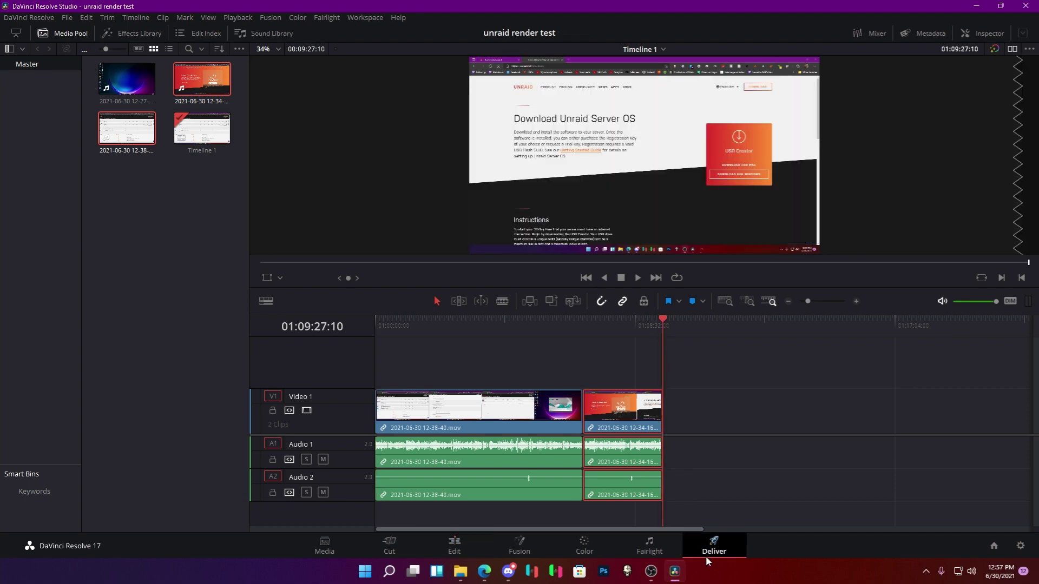
Name the output test2, set 3840 x 2160 resolution, and re-render the existing job.
click(82, 126)
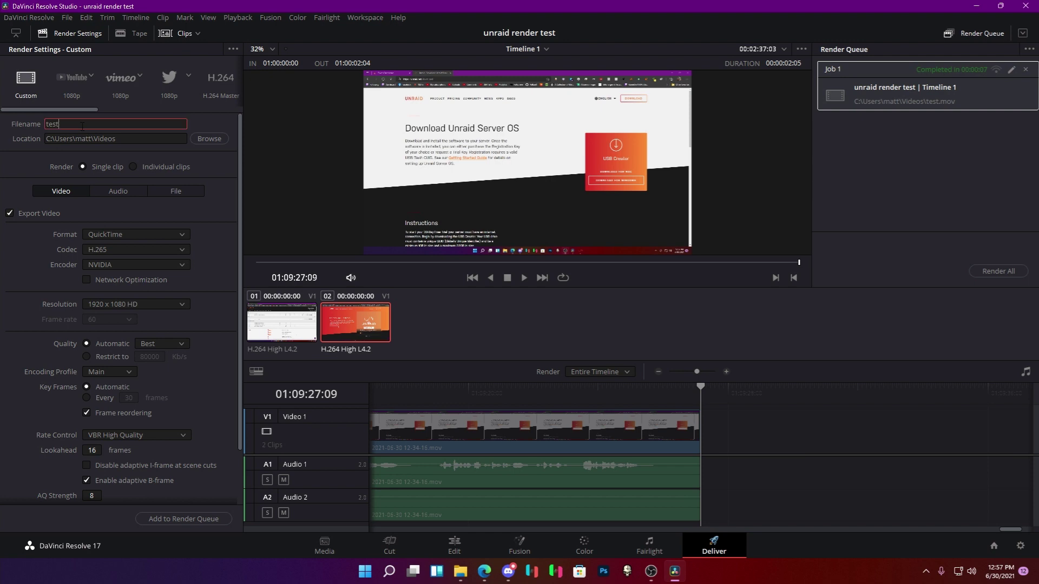
click(165, 303)
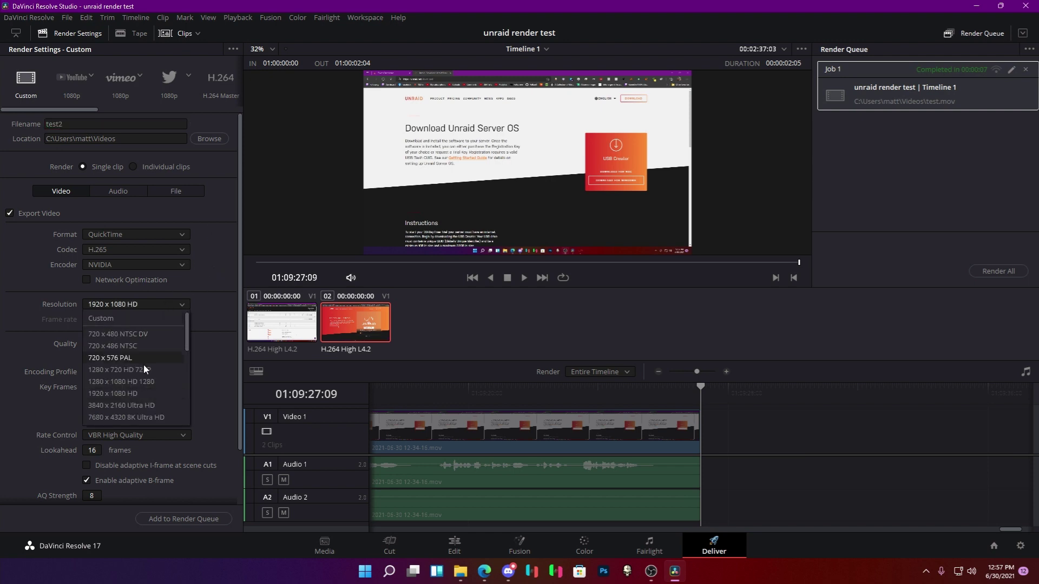
click(135, 406)
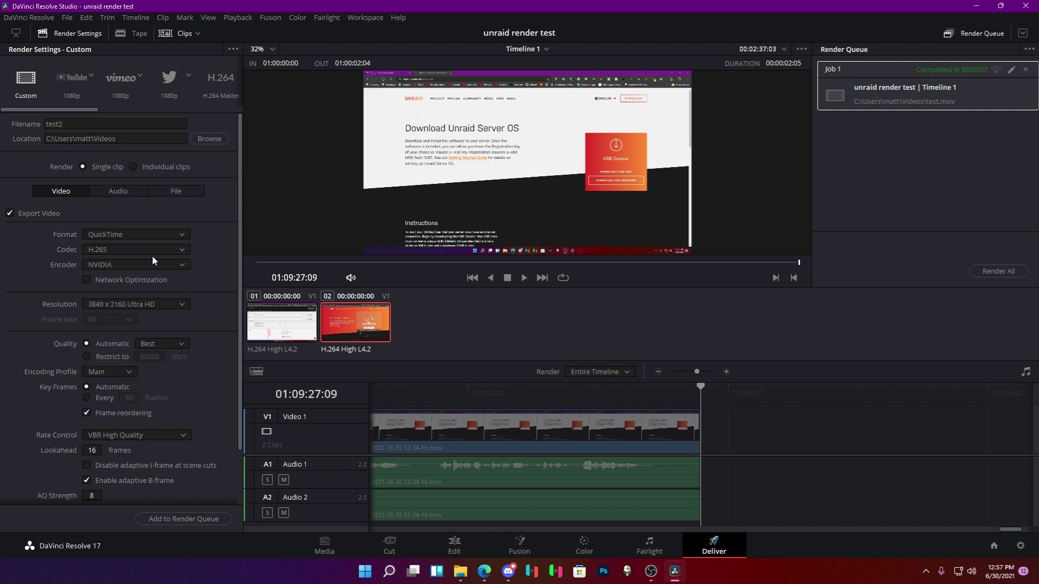
click(998, 271)
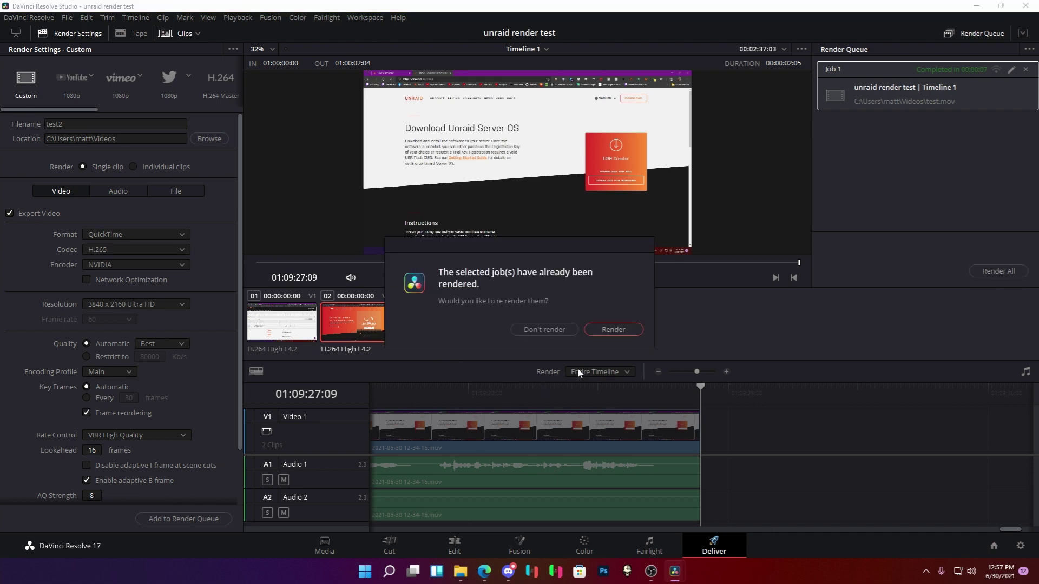
click(633, 330)
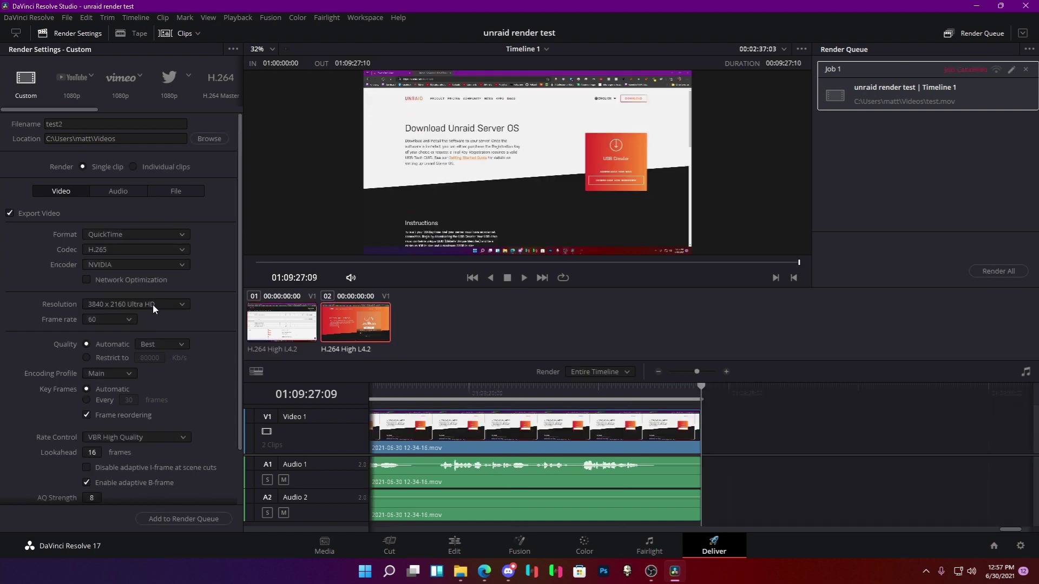
Switch to 1920 x 1080 HD, replace the cancelled job with a new test2.mov job, and render it.
click(153, 304)
click(153, 304)
click(153, 304)
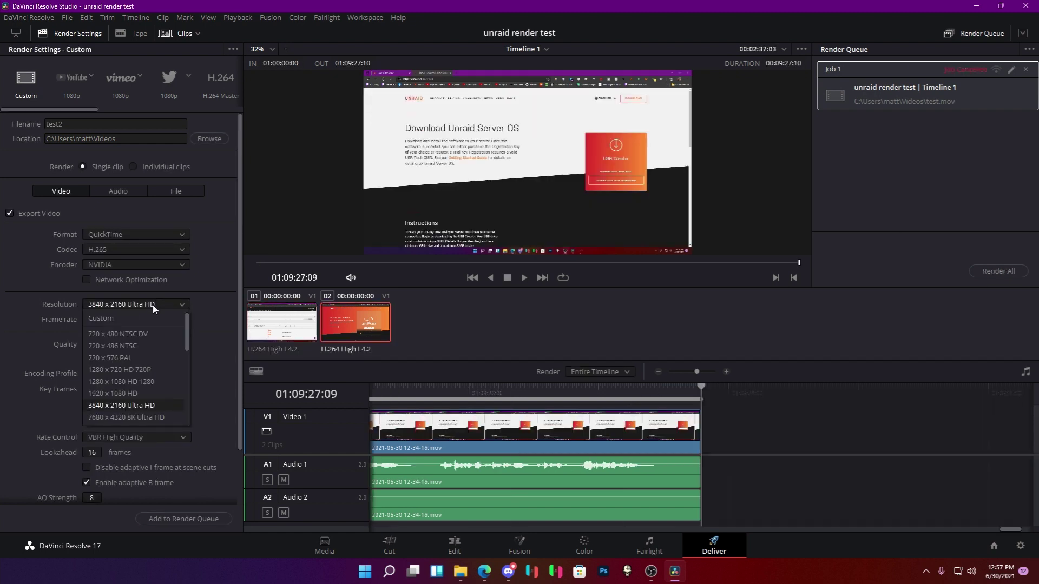
click(130, 392)
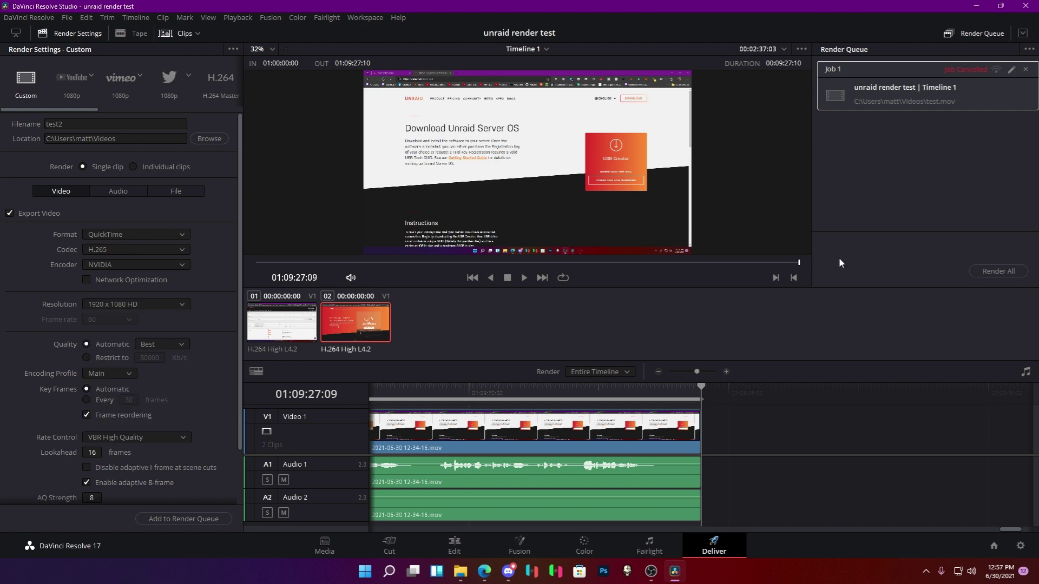
click(1025, 71)
click(195, 519)
click(1004, 271)
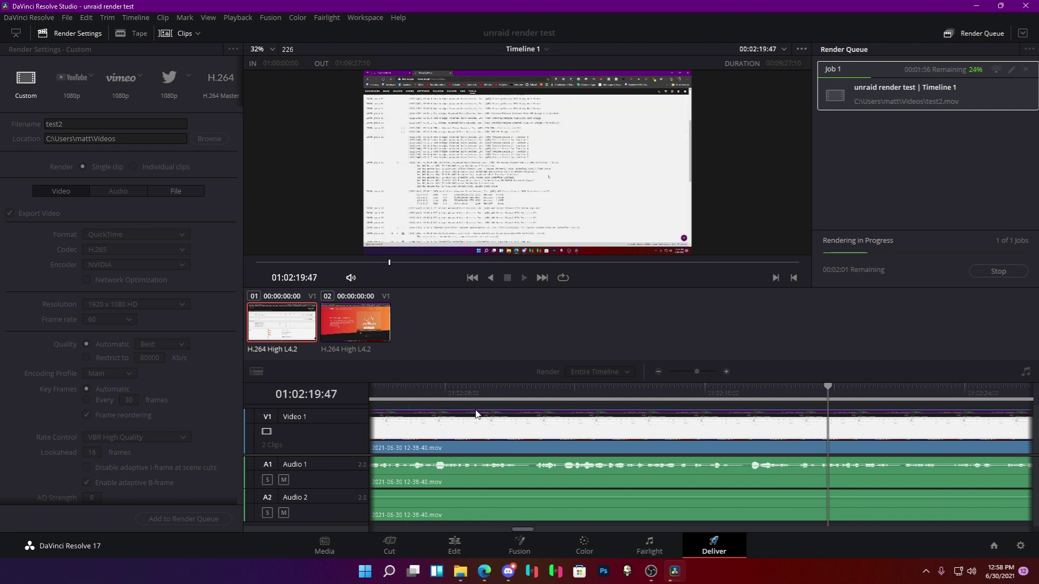
Stop the test2.mov render about a quarter of the way through.
click(1016, 270)
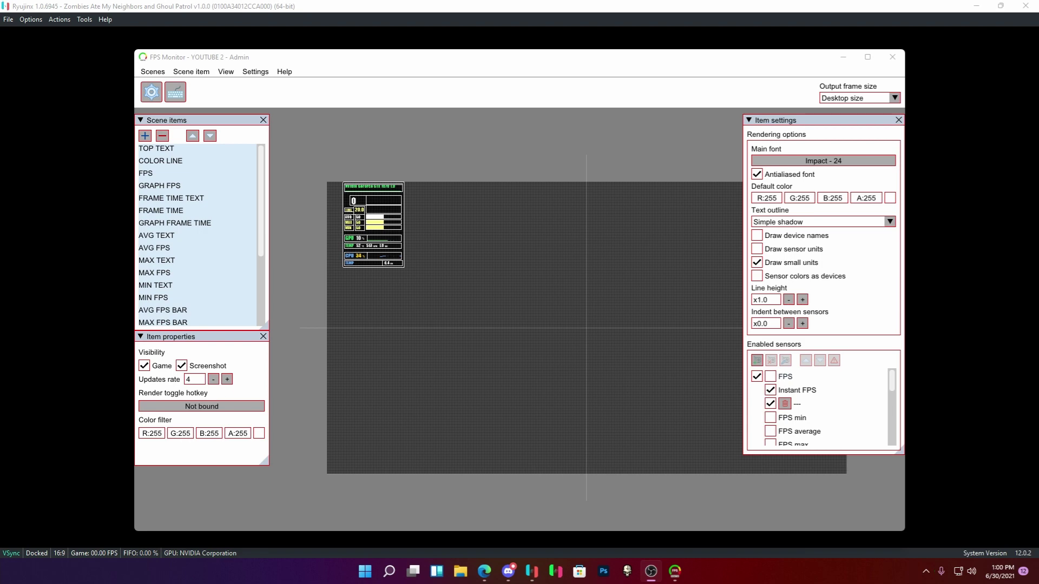
Load the BENCHMARK 2 ALT overlay scene, then switch to the BENCHMARK 3 scene.
click(153, 71)
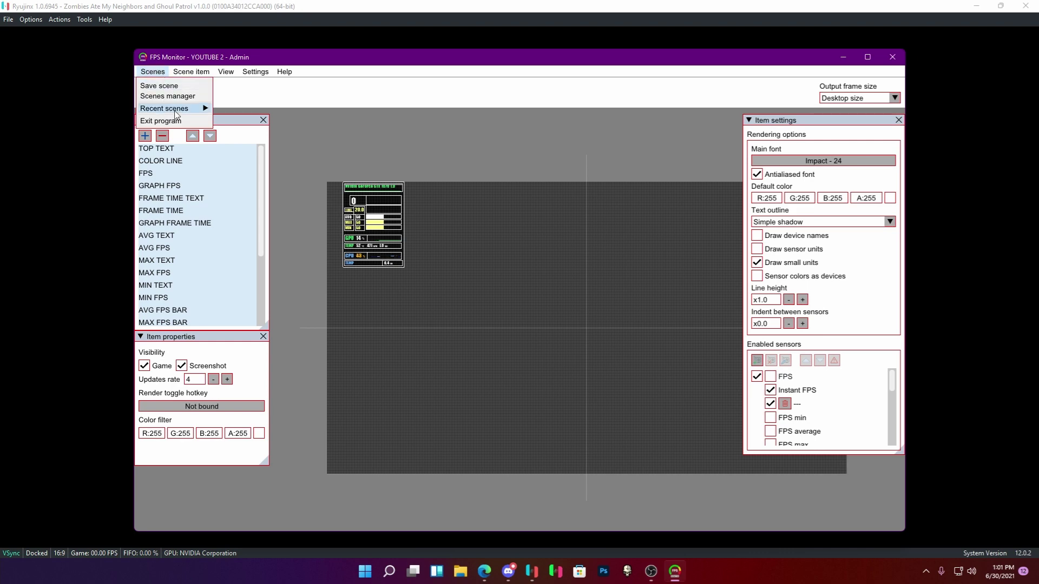
mouse_move(175, 110)
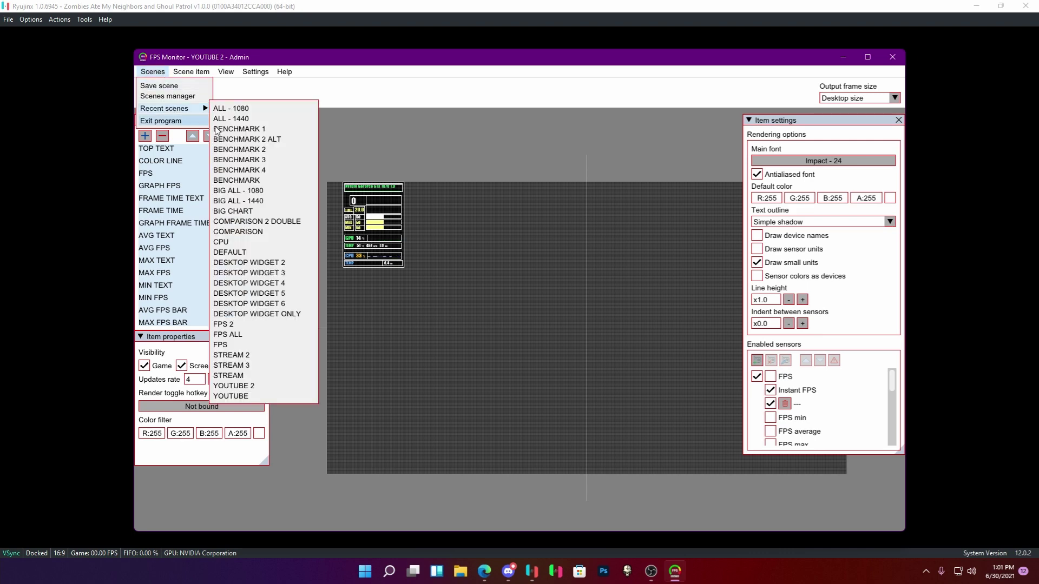
click(247, 139)
click(406, 456)
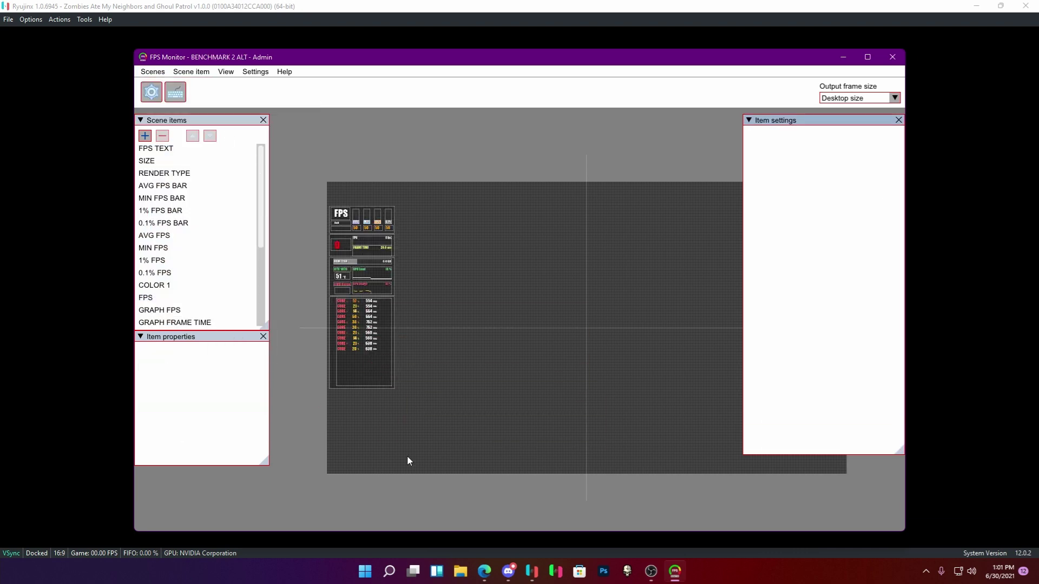
click(152, 72)
mouse_move(172, 108)
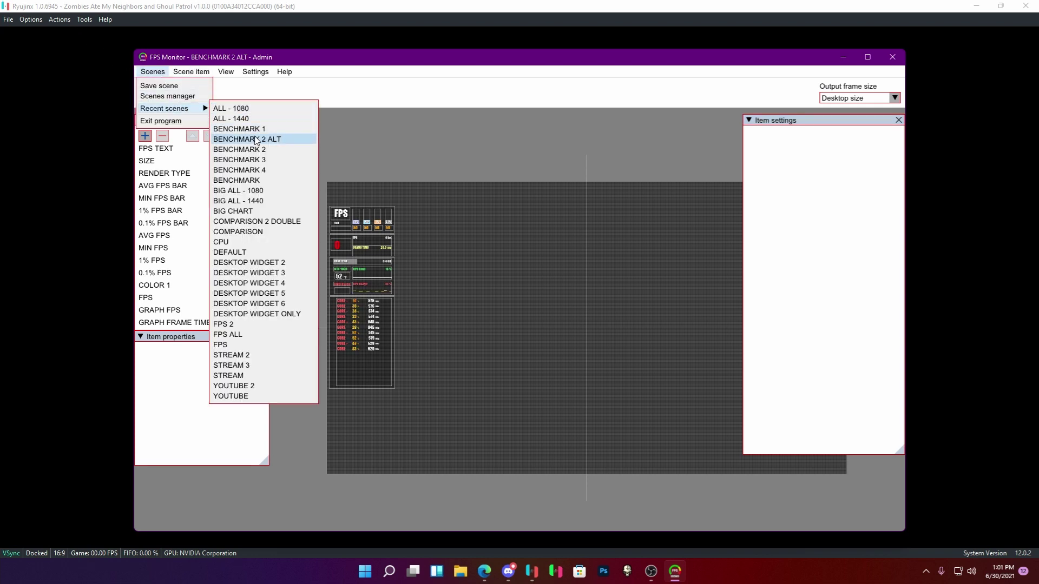
click(255, 158)
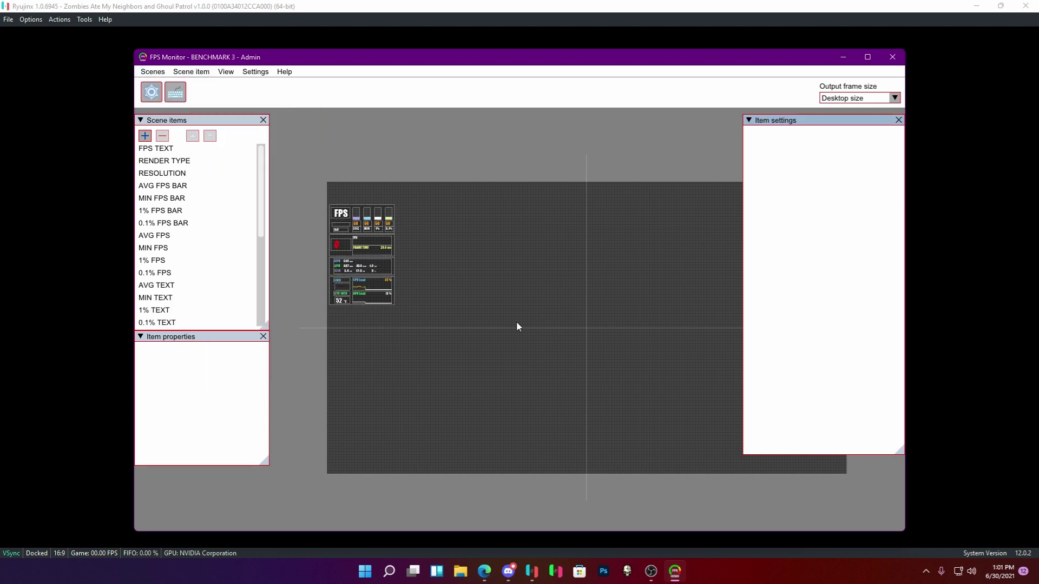
Move the whole BENCHMARK 3 overlay up and set the output frame size to 1920x1080.
drag(380, 269, 294, 201)
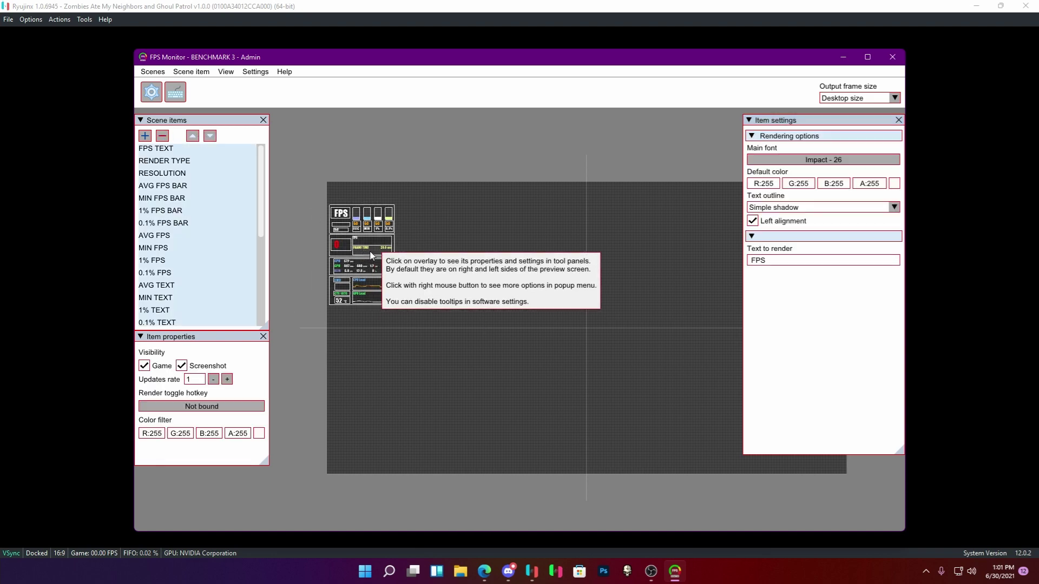
drag(385, 246, 394, 231)
click(895, 99)
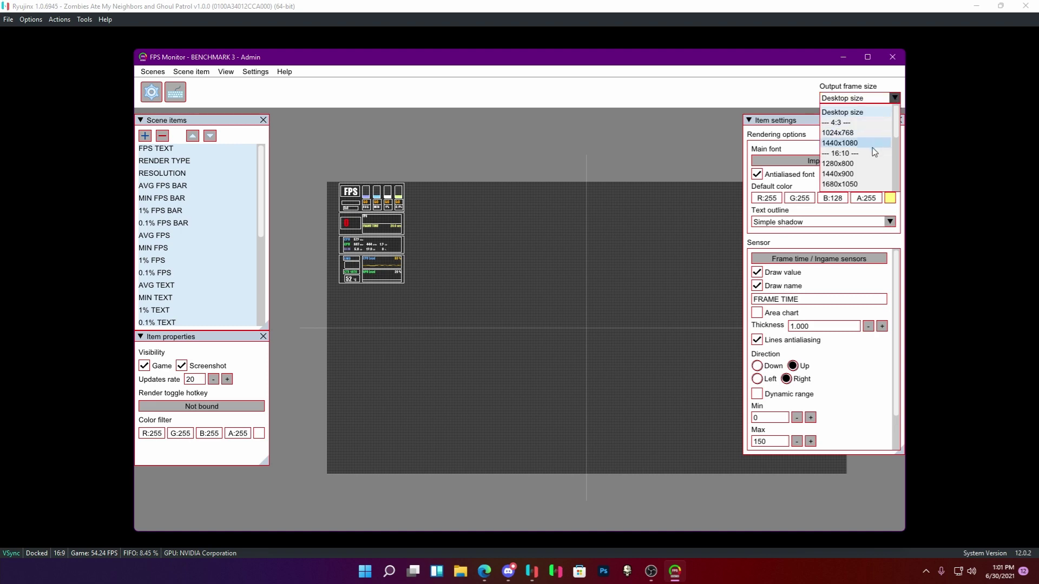
click(872, 154)
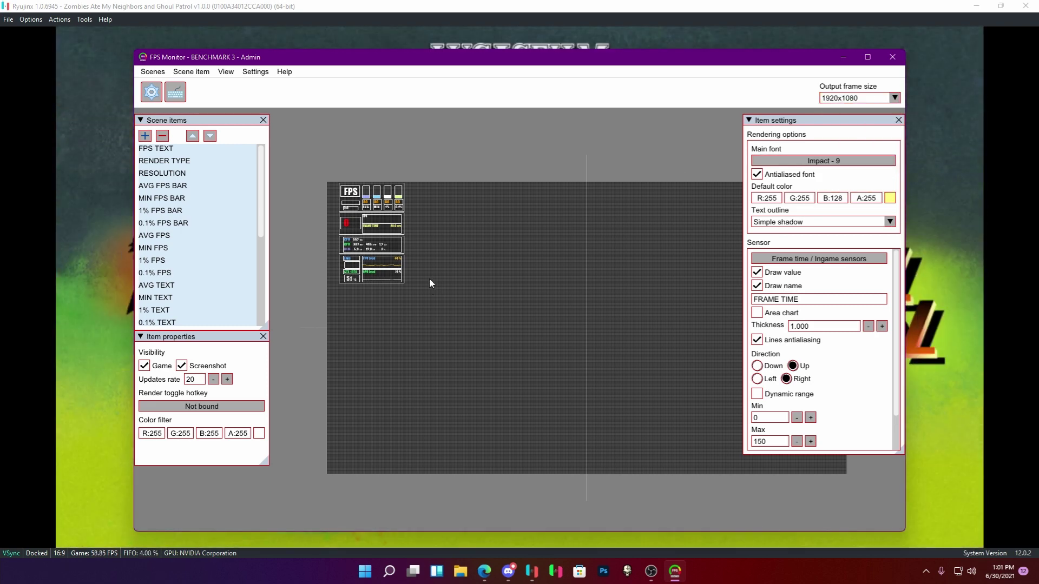
Compare the overlay against the game window and nudge it slightly to the right.
click(468, 5)
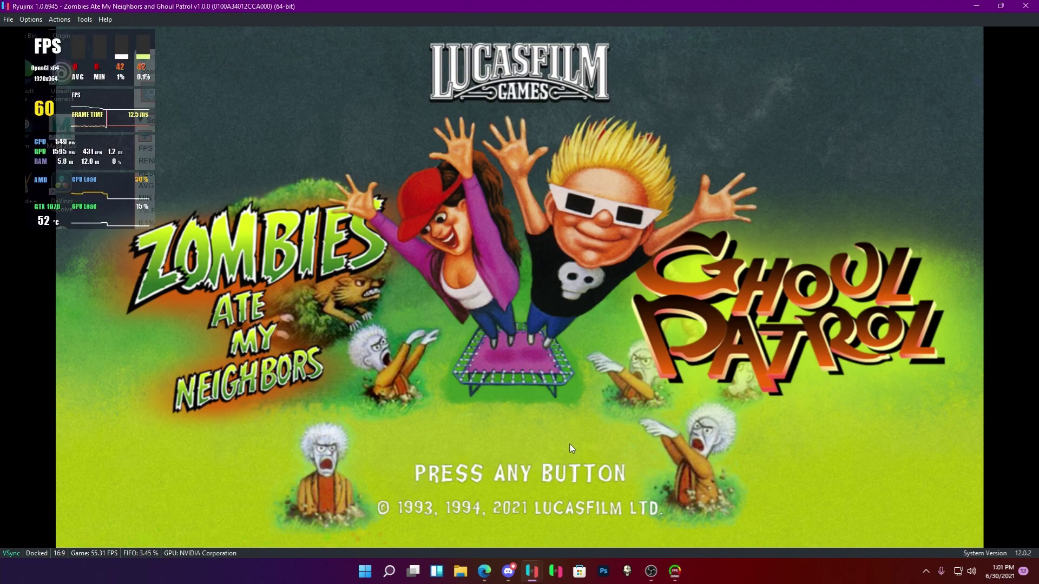
click(681, 575)
click(469, 362)
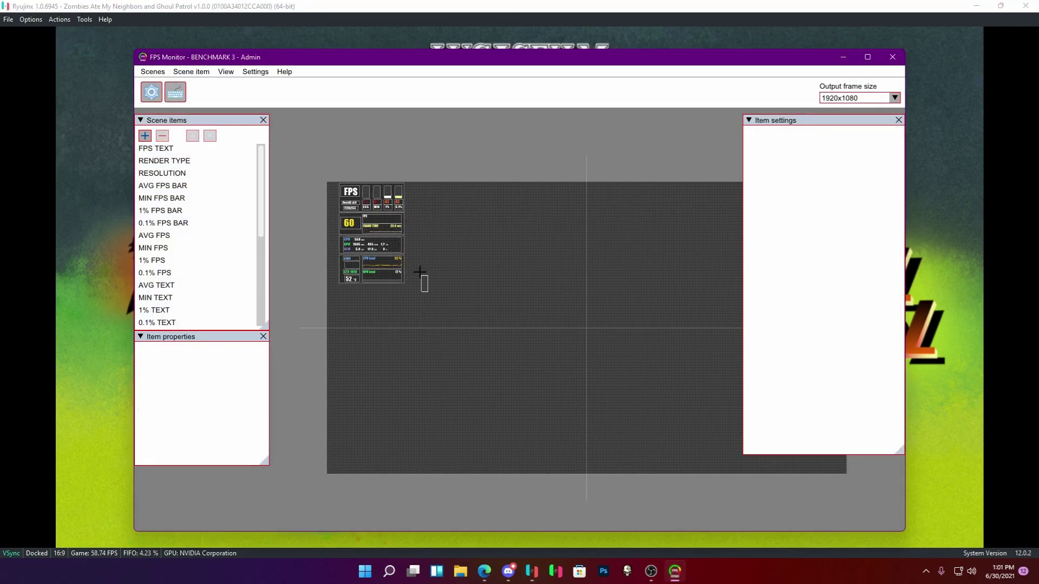
drag(357, 223, 402, 219)
click(60, 171)
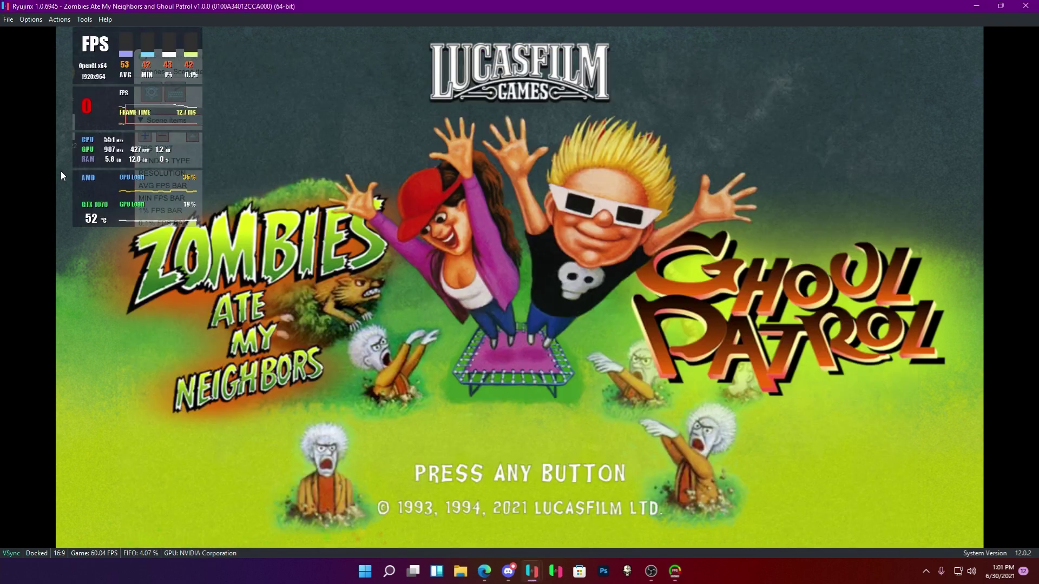
Restore the emulator window to normal size, minimize FPS Monitor, and hide the desktop icons.
double_click(637, 6)
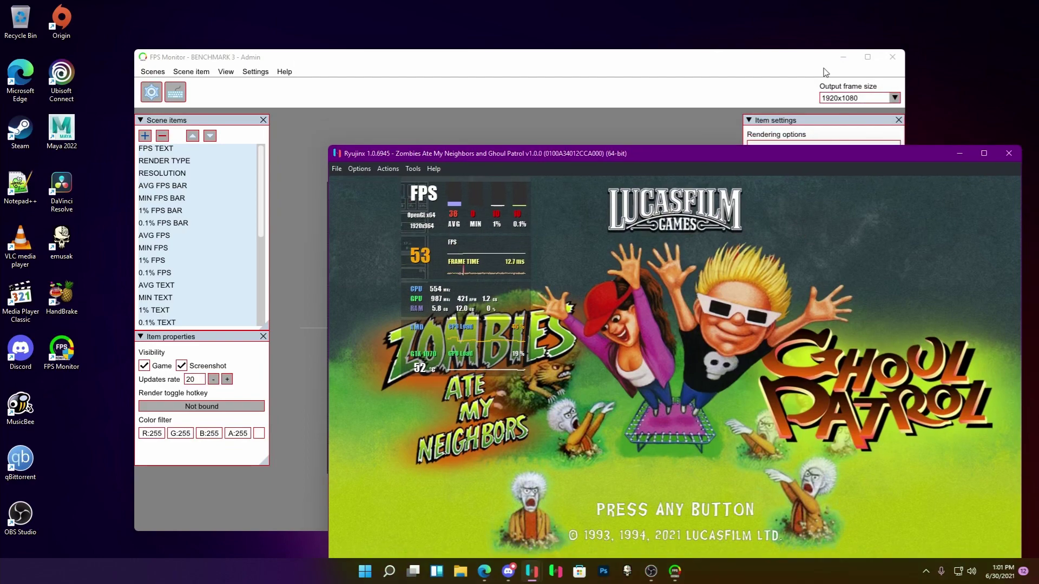
click(860, 18)
right_click(106, 421)
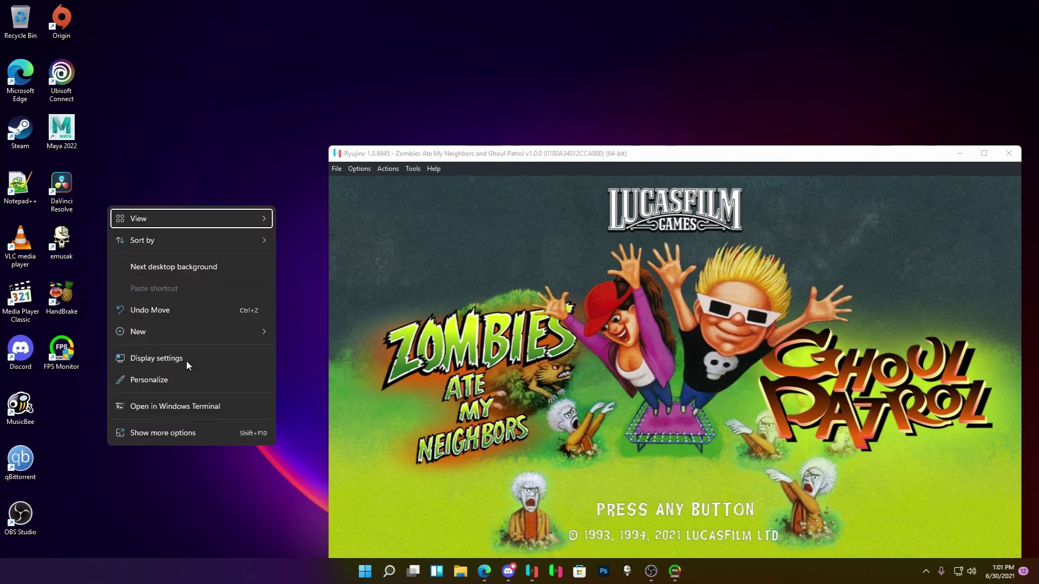
mouse_move(228, 218)
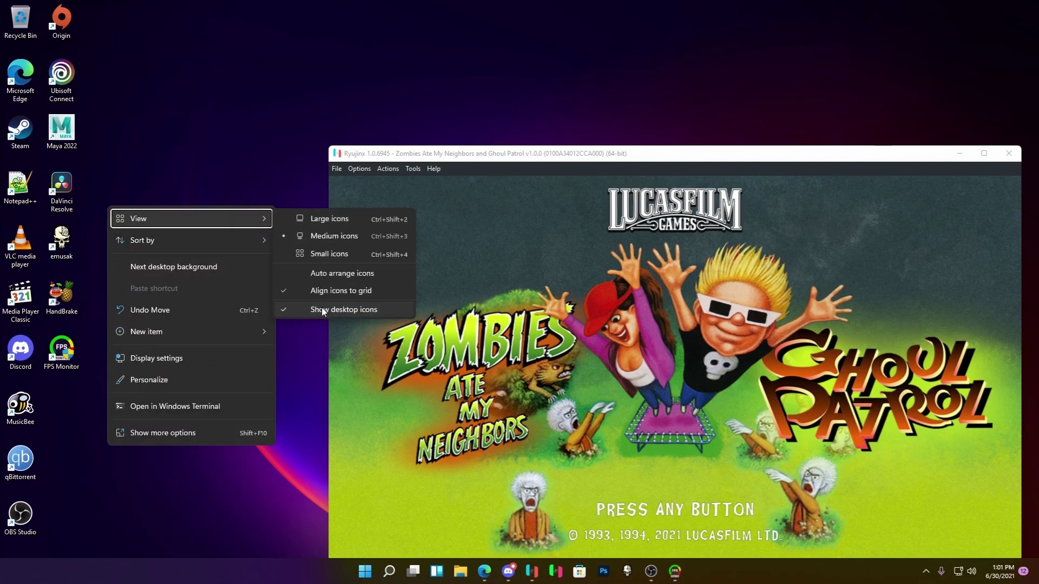
click(319, 308)
click(432, 158)
Maximize Ryujinx and start Zombies Ate My Neighbors as Zeke from the main menu.
double_click(432, 158)
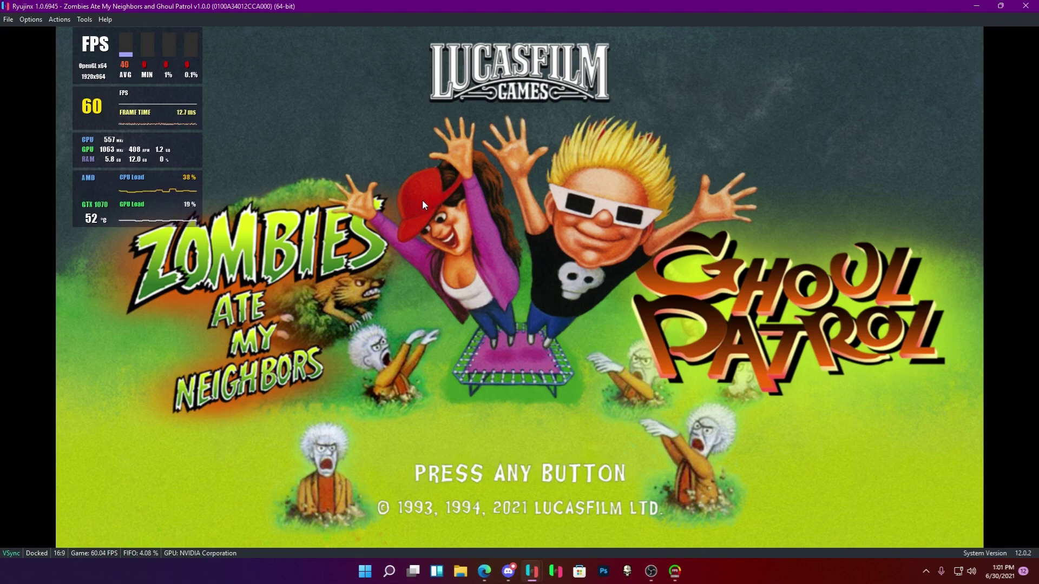
key(z)
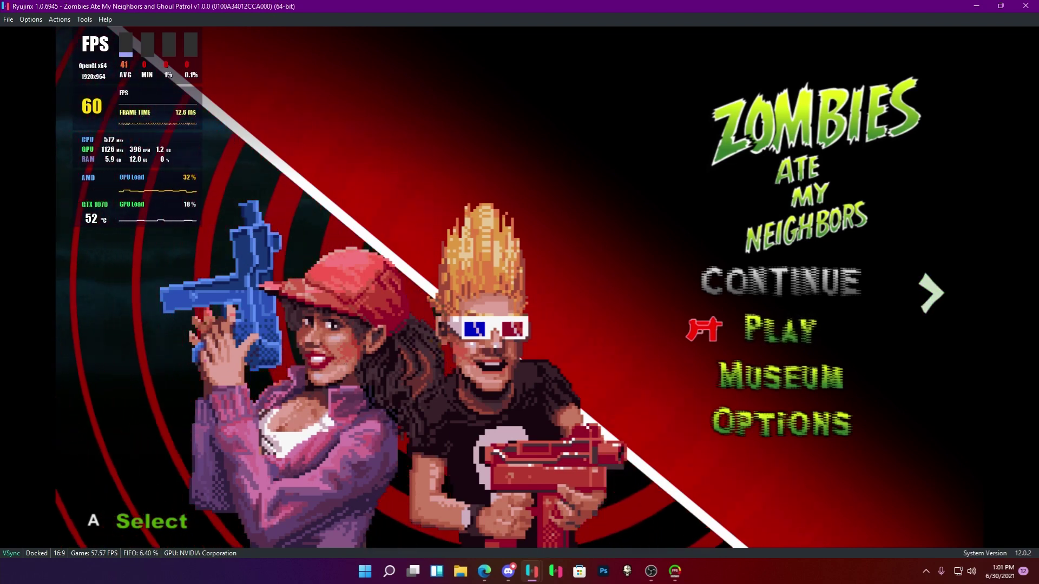
key(alt+Tab)
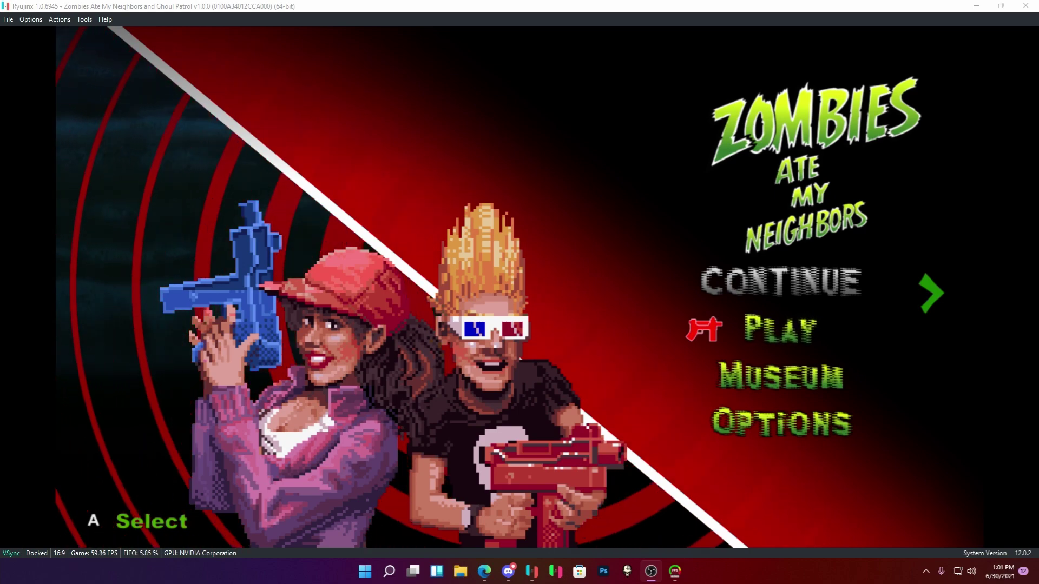
click(279, 290)
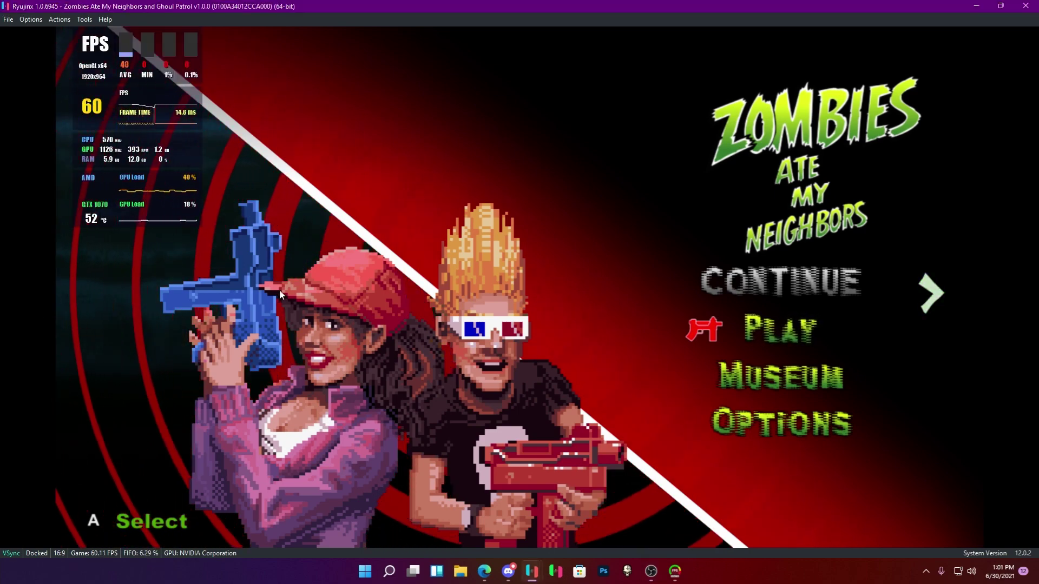
key(z)
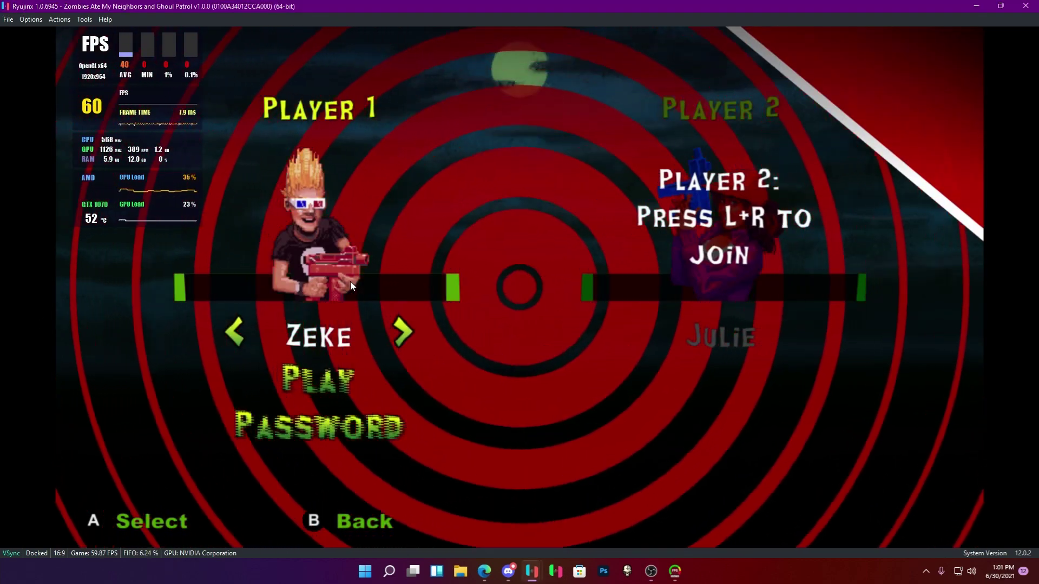
key(z)
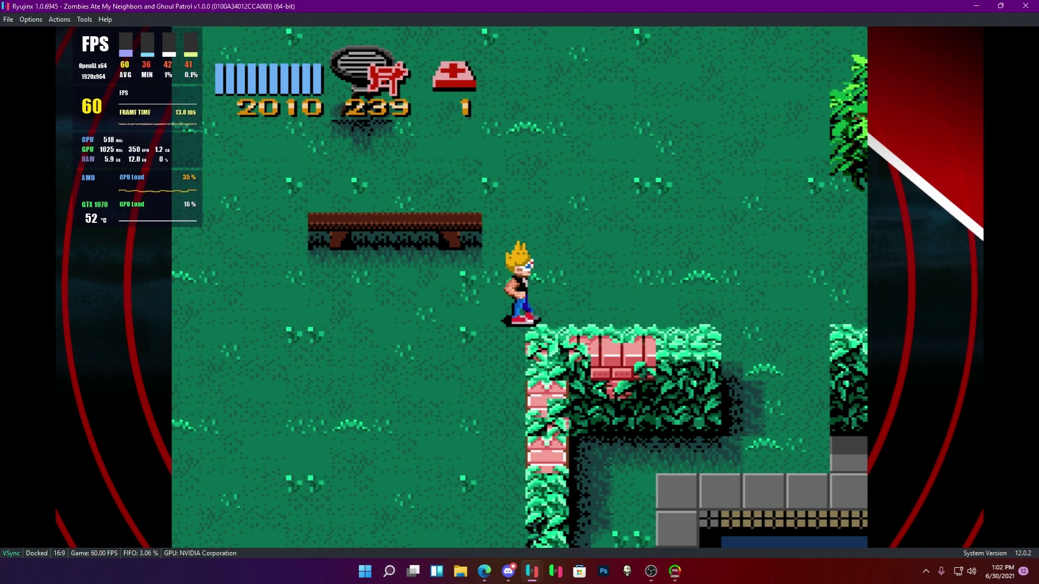
Fight off the zombies and the baby enemy around the house porch and lawn.
key(alt+Tab)
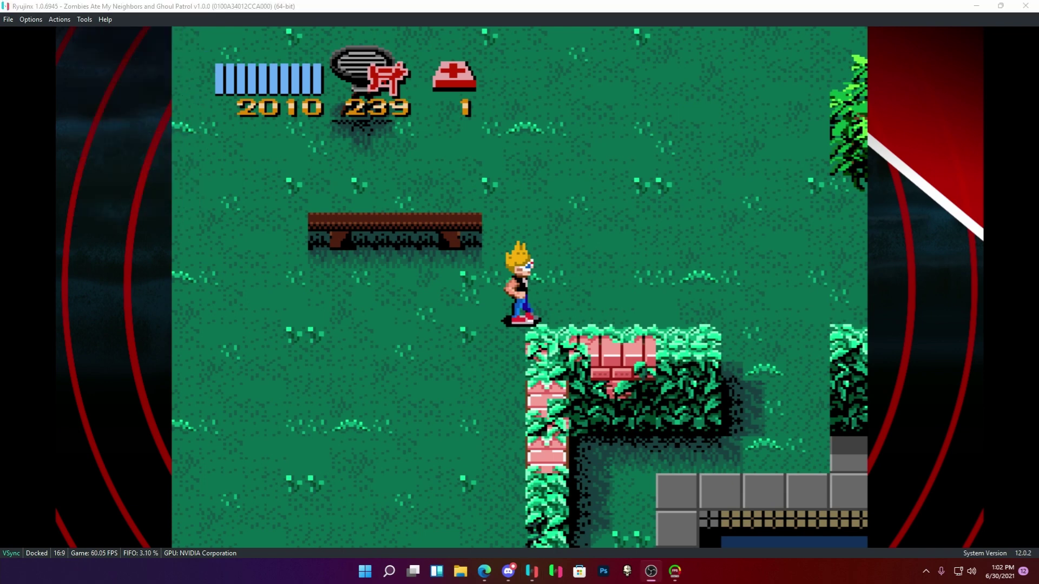
key(alt+Tab)
key(Up)
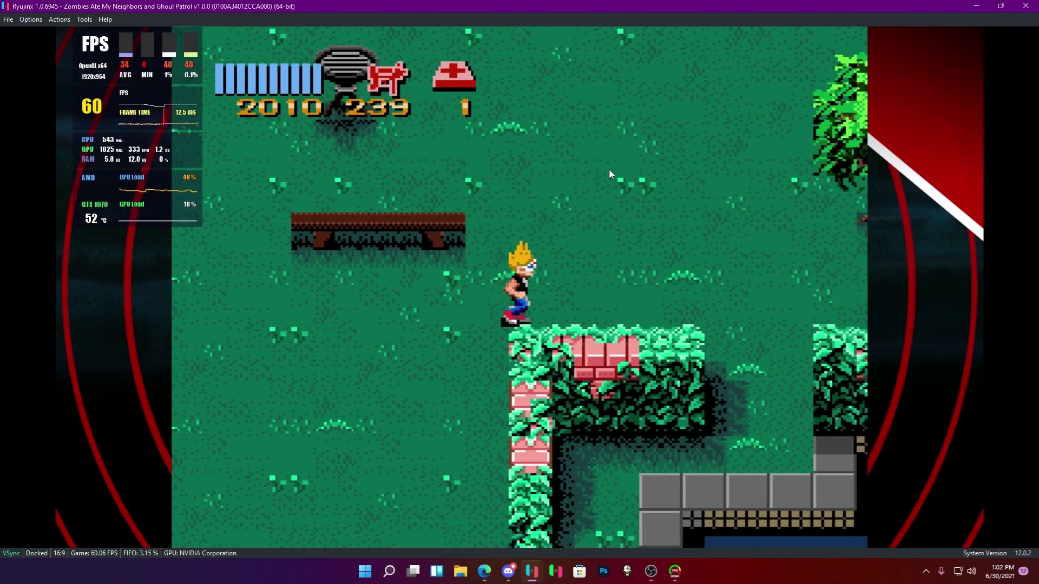
key(Up)
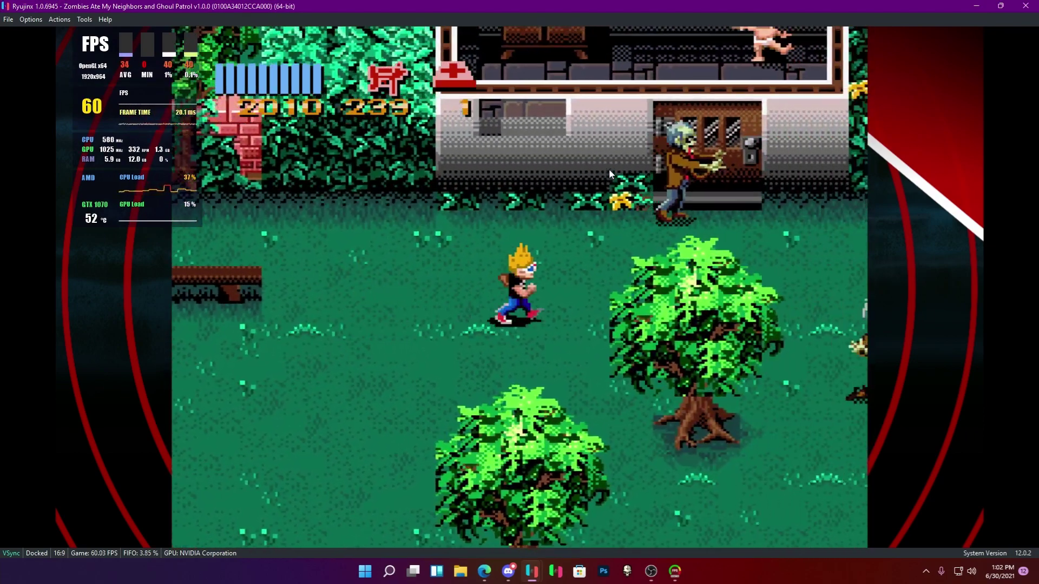
key(Down)
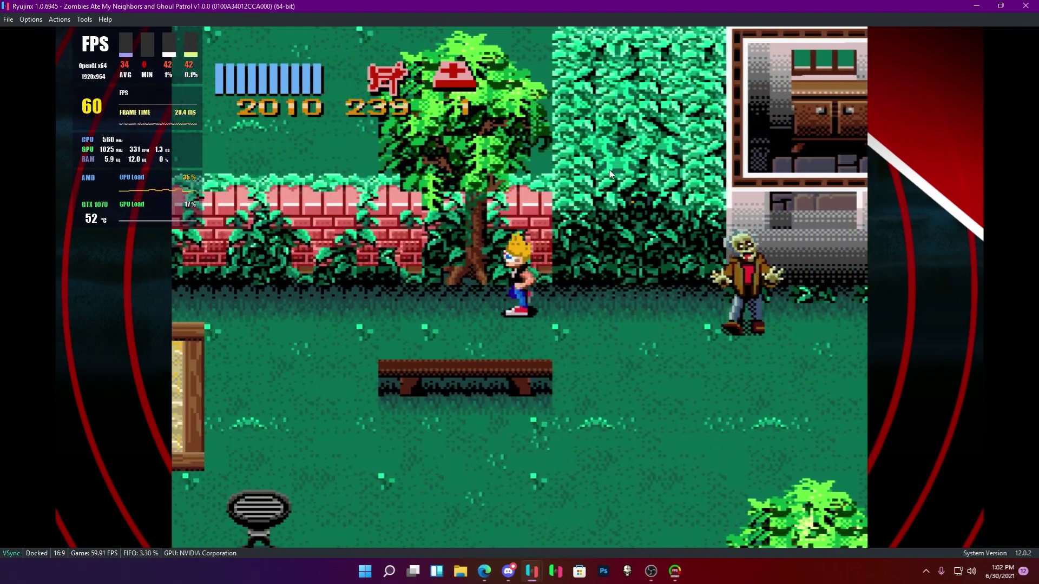
key(Down)
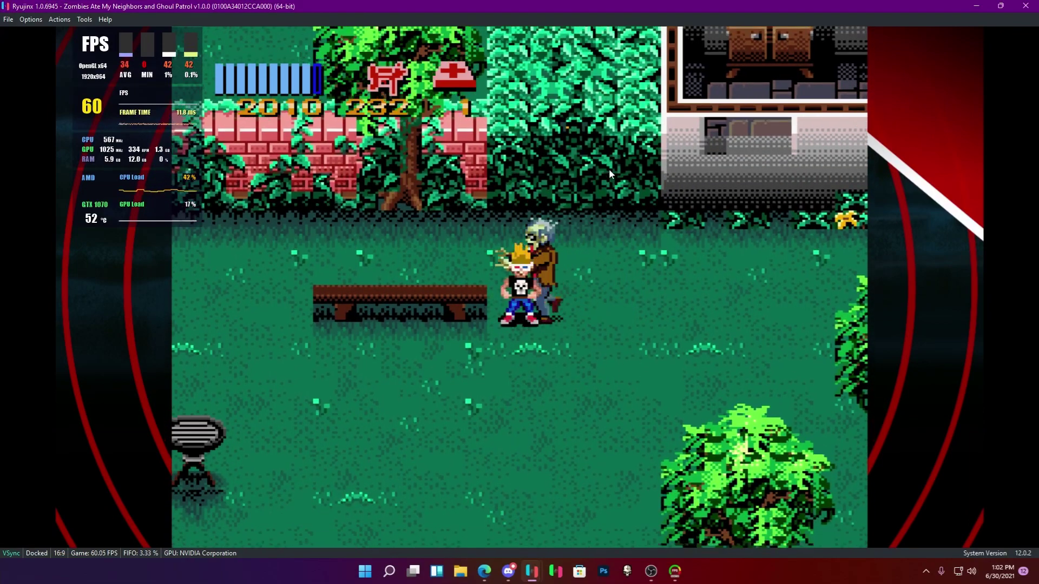
key(Up)
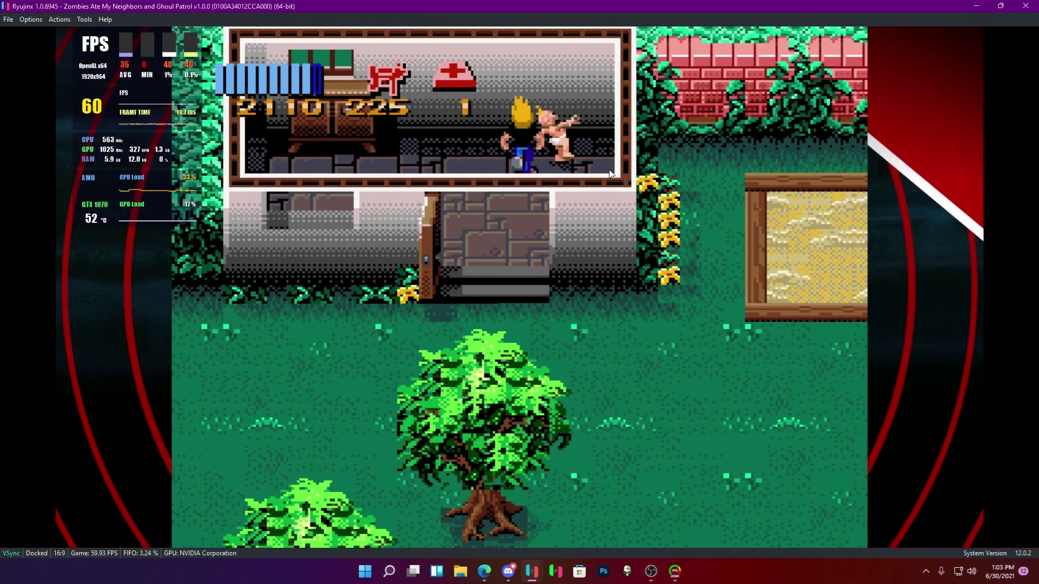
key(Right)
key(Down)
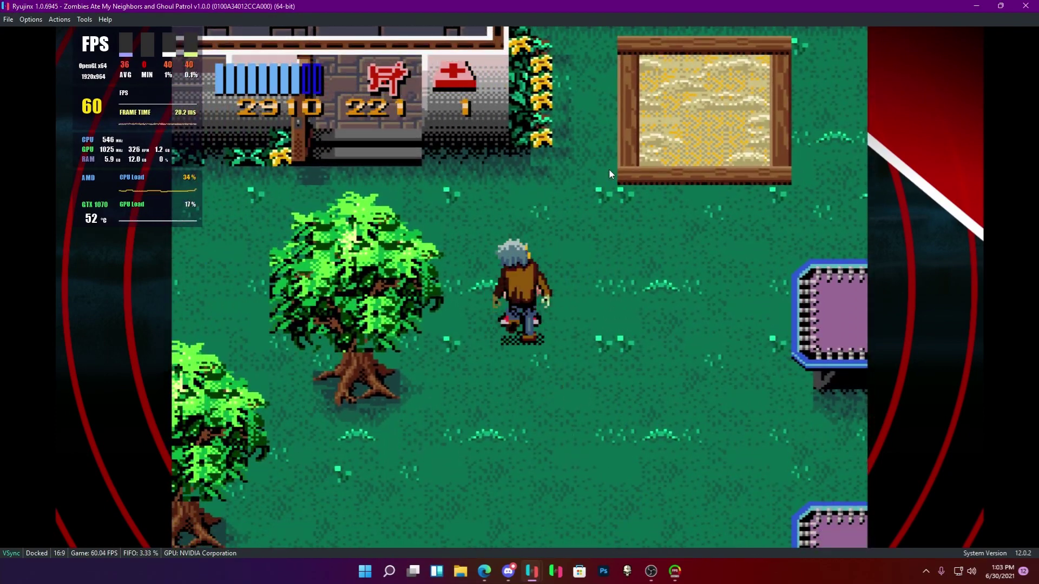
key(Down)
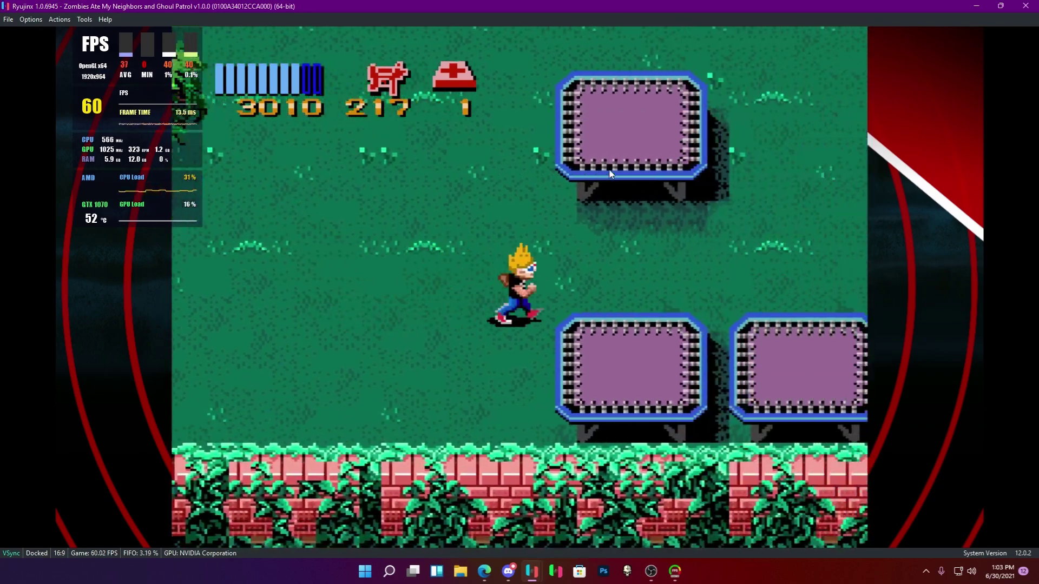
Bounce across the trampolines onto the hedge, shoot a zombie, and rescue the neighbour in the pool.
key(Right)
key(Up)
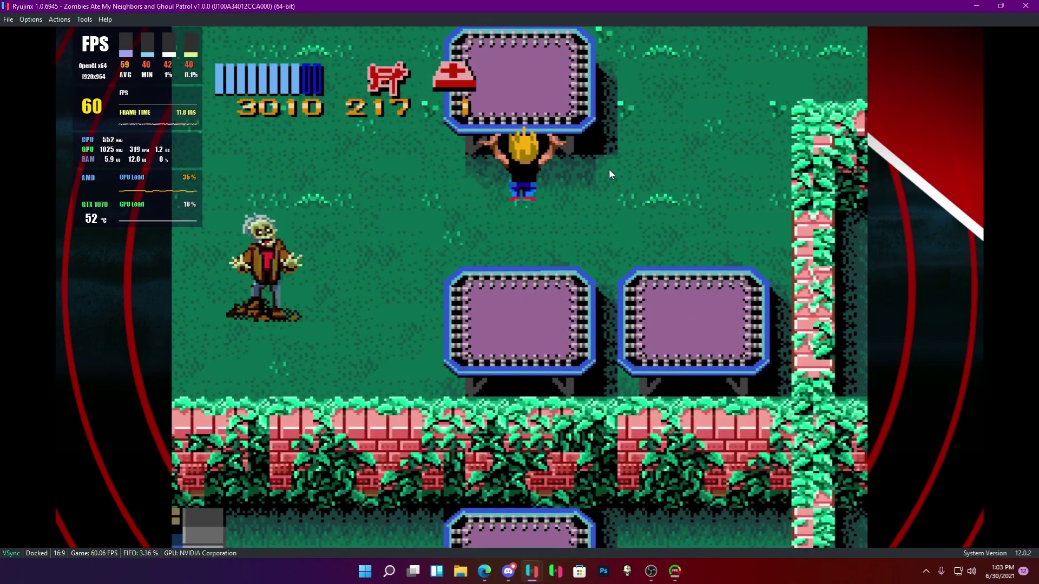
key(Up)
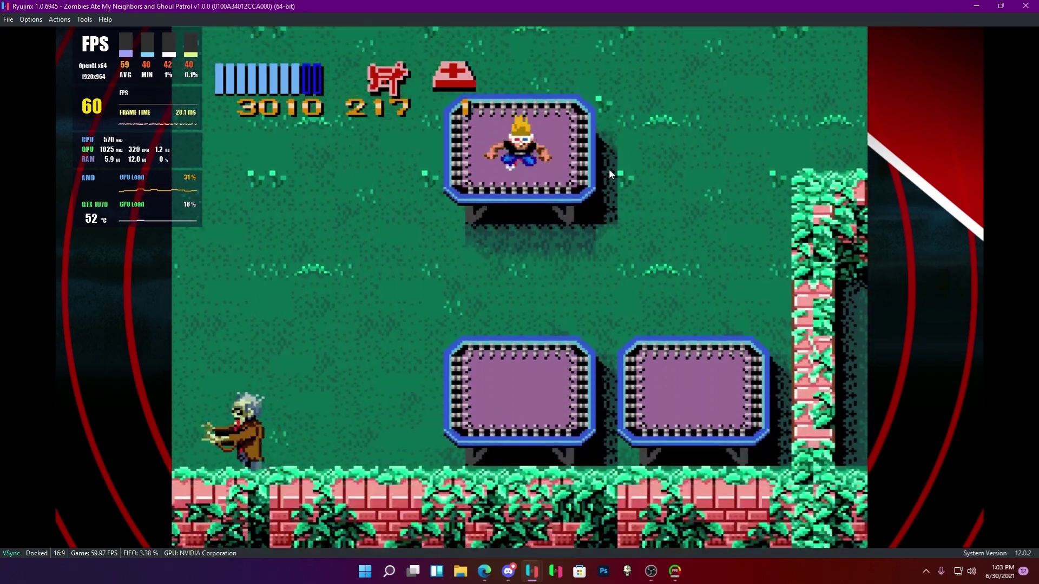
key(Down)
key(Left)
key(z)
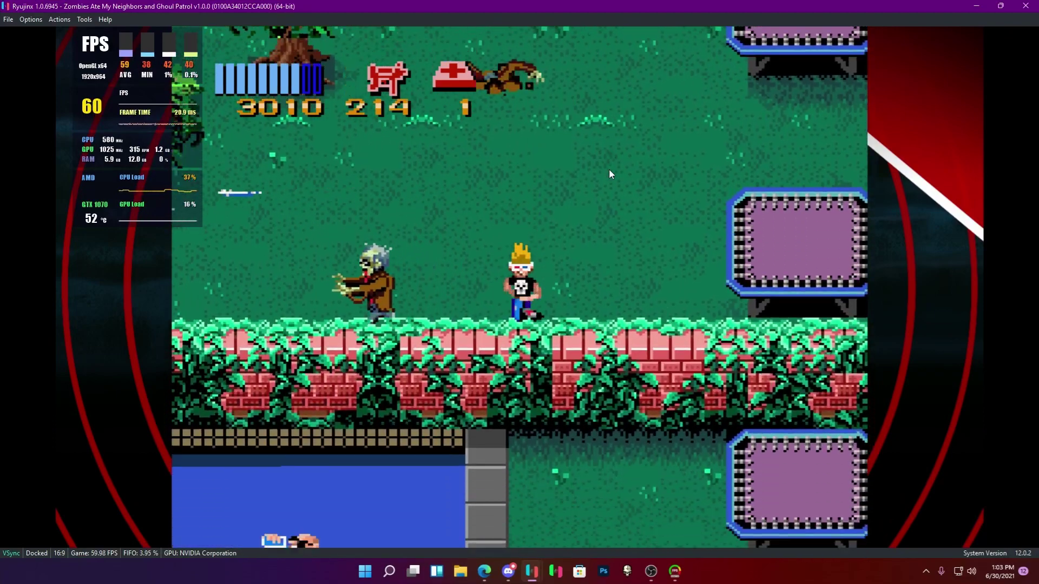
key(z)
key(Left)
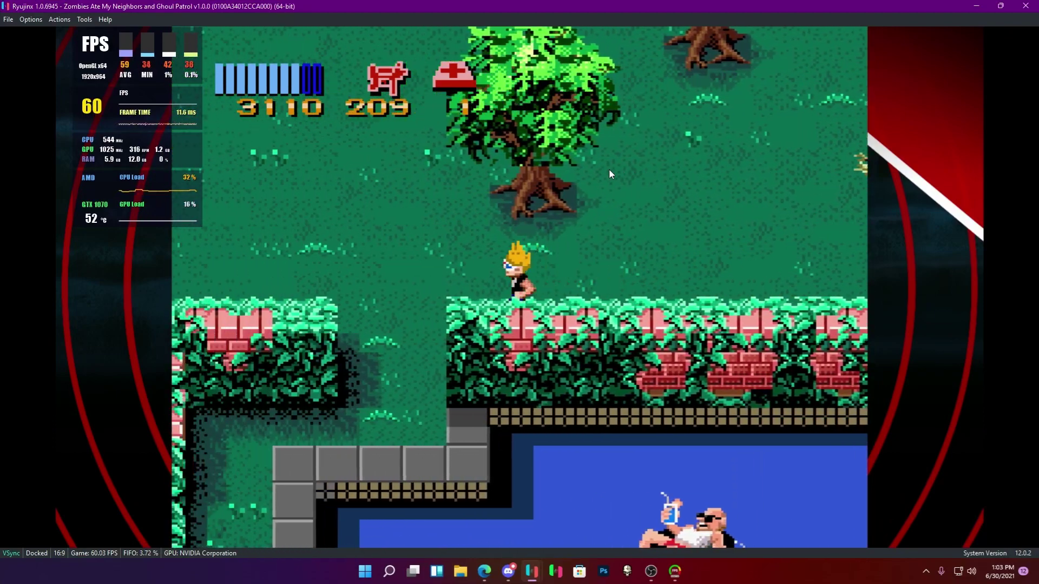
key(Down)
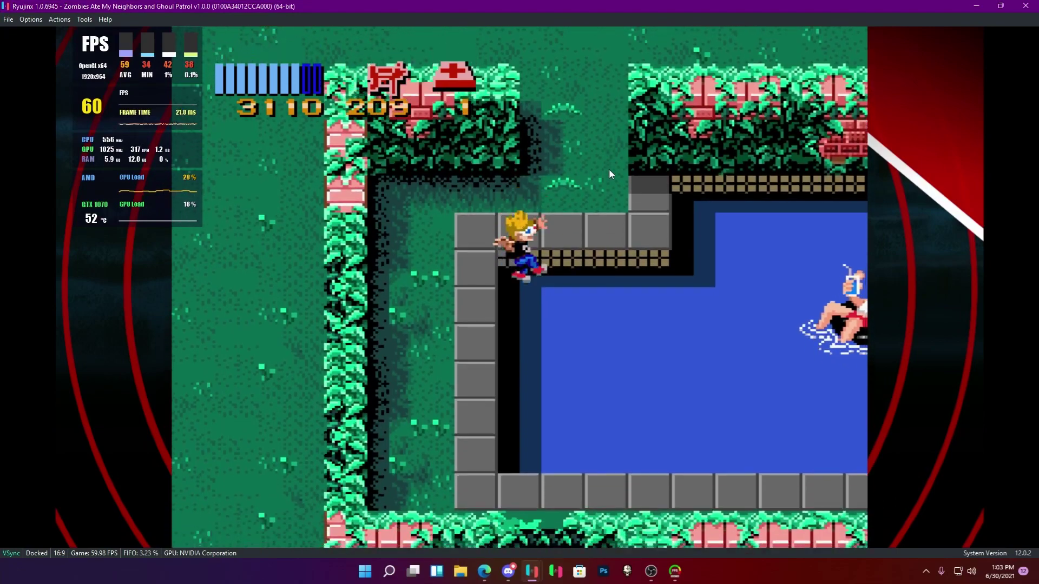
key(Down)
key(Right)
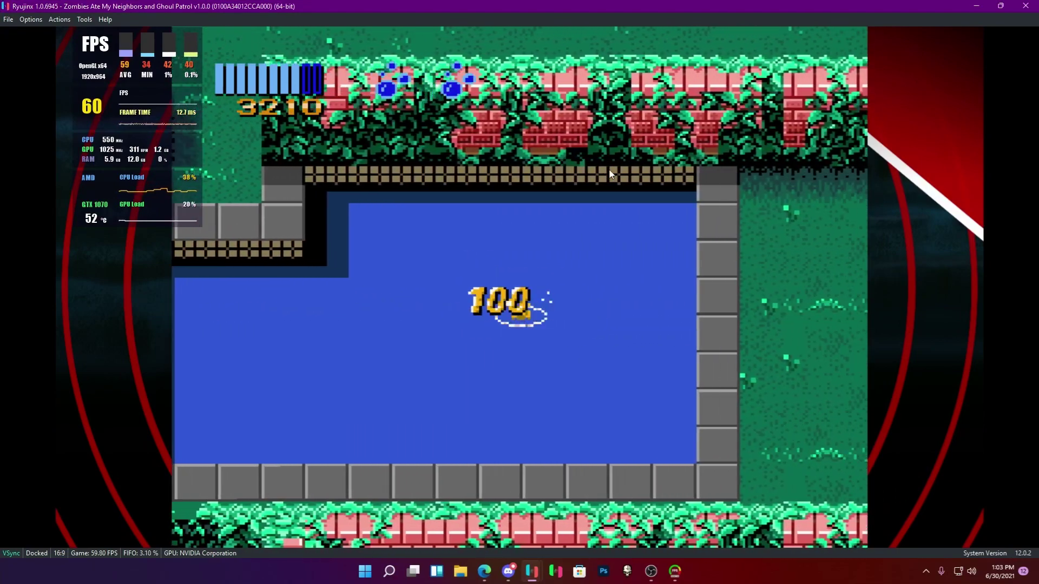
key(Right)
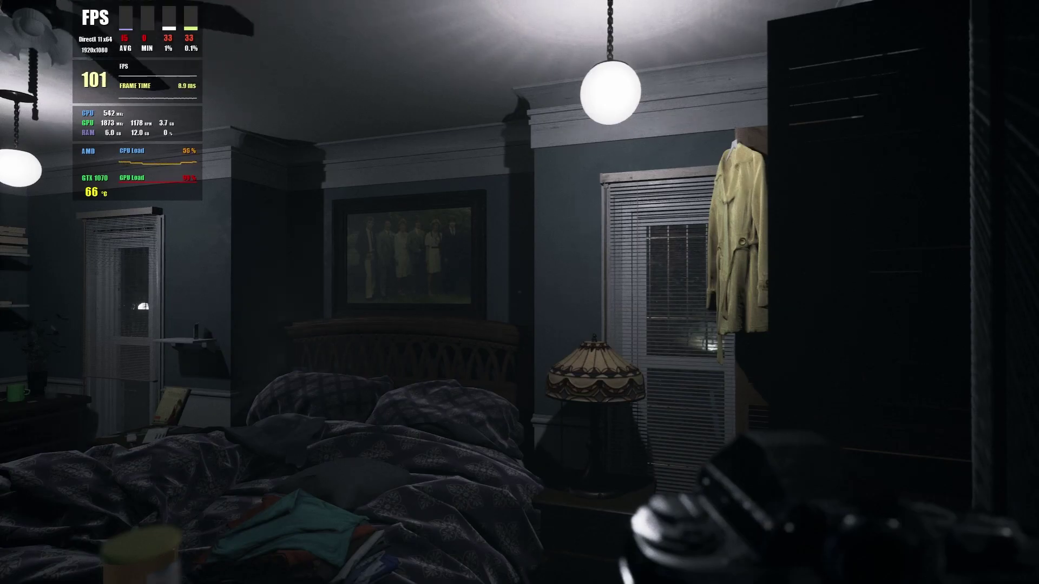
Walk into the open closet and inspect the picture frame, then put it away.
key(w)
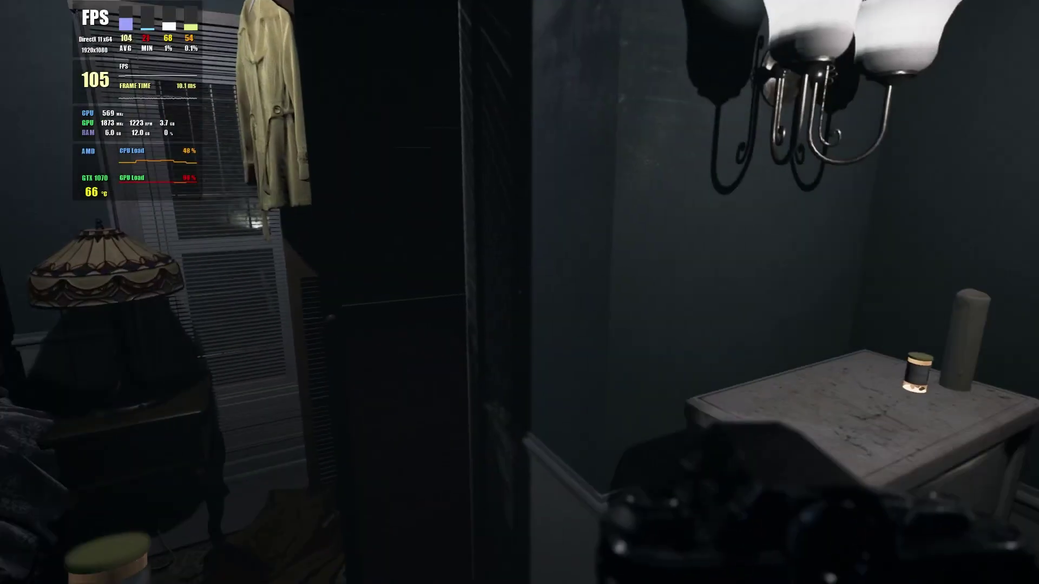
key(w)
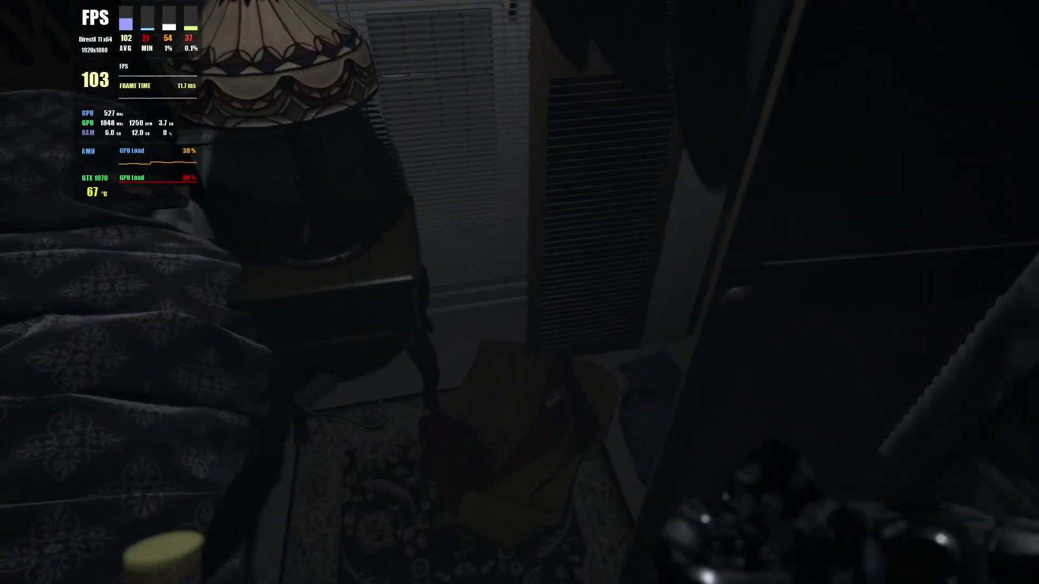
key(w)
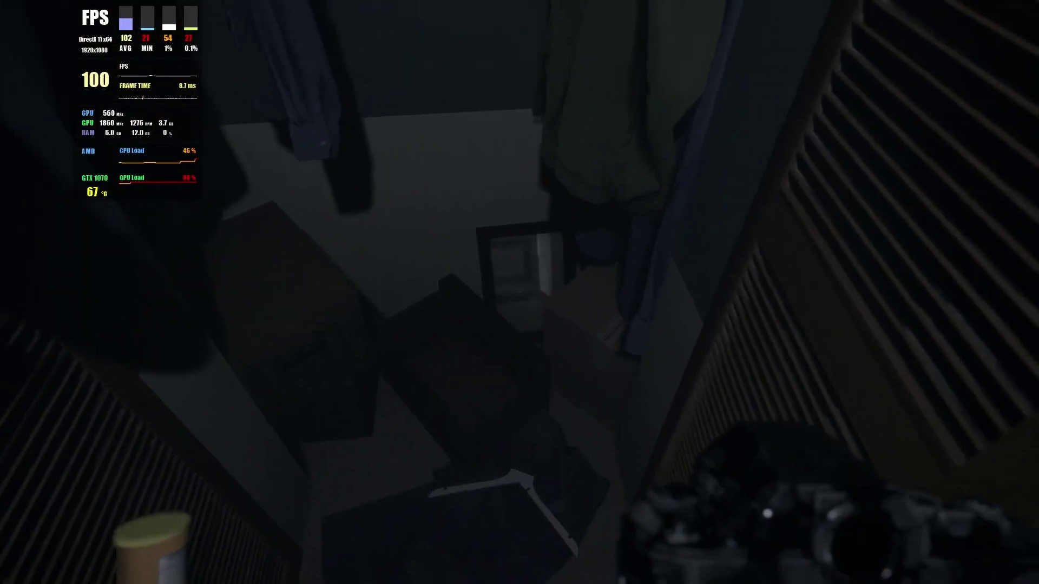
click(519, 290)
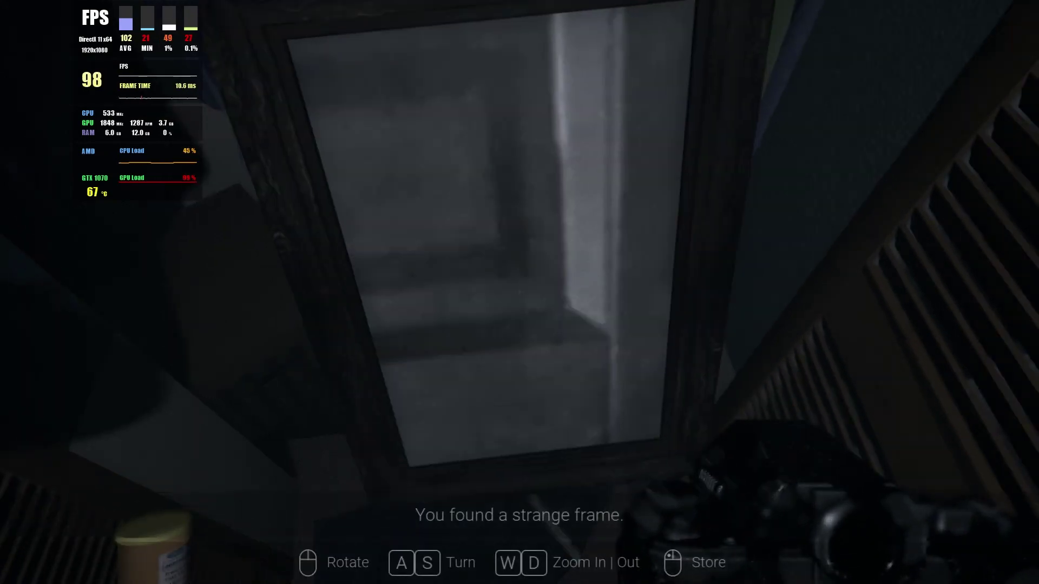
right_click(519, 290)
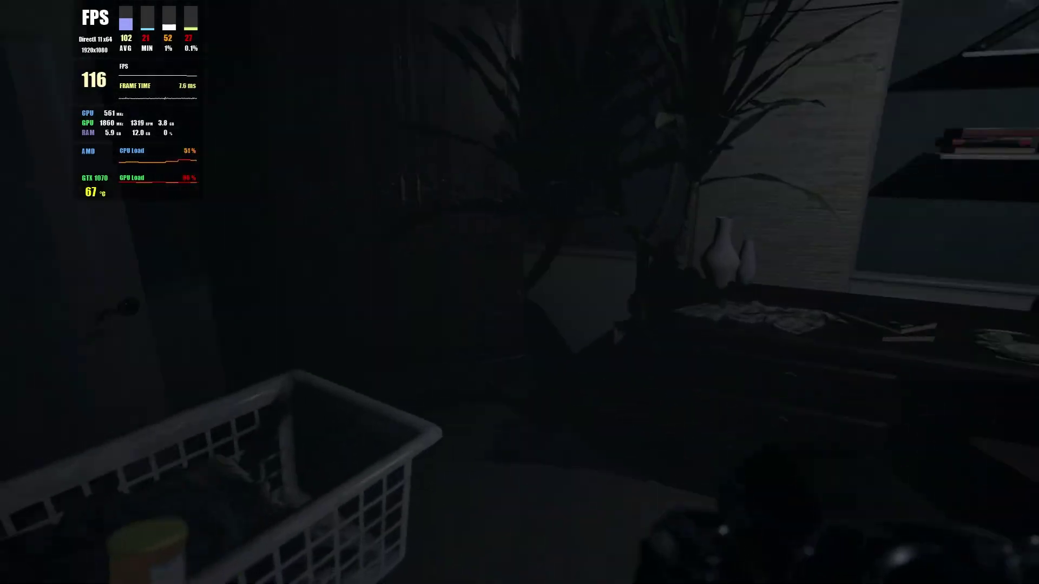
Look over the room's desk, nightstand and framed photo of a man by a car.
key(w)
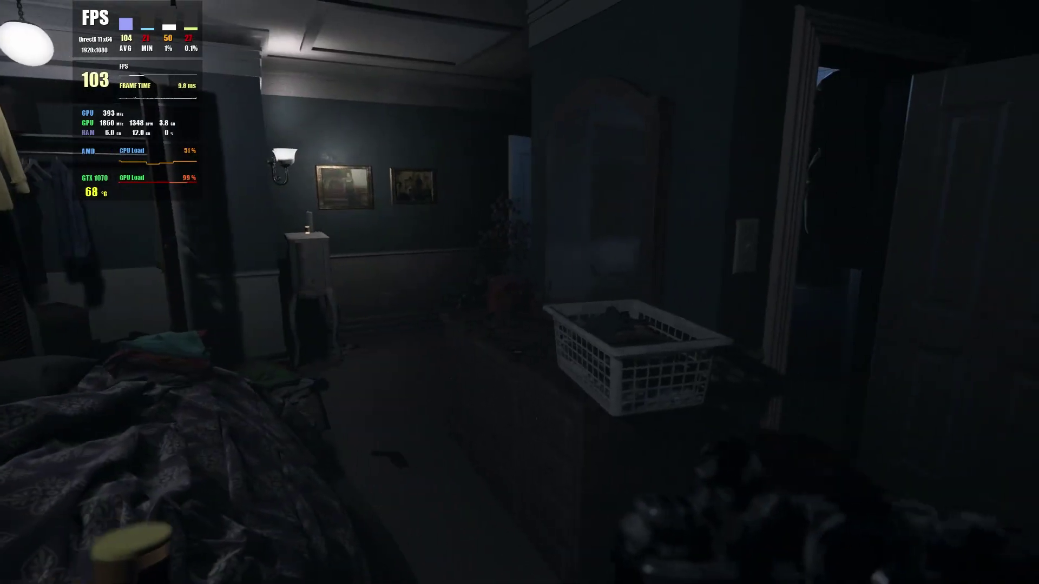
key(w)
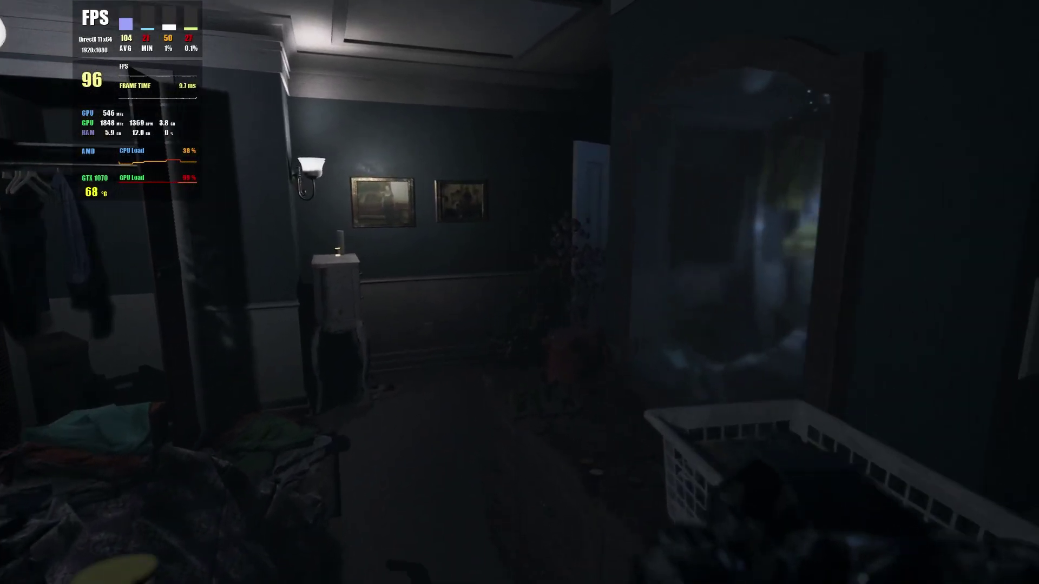
key(w)
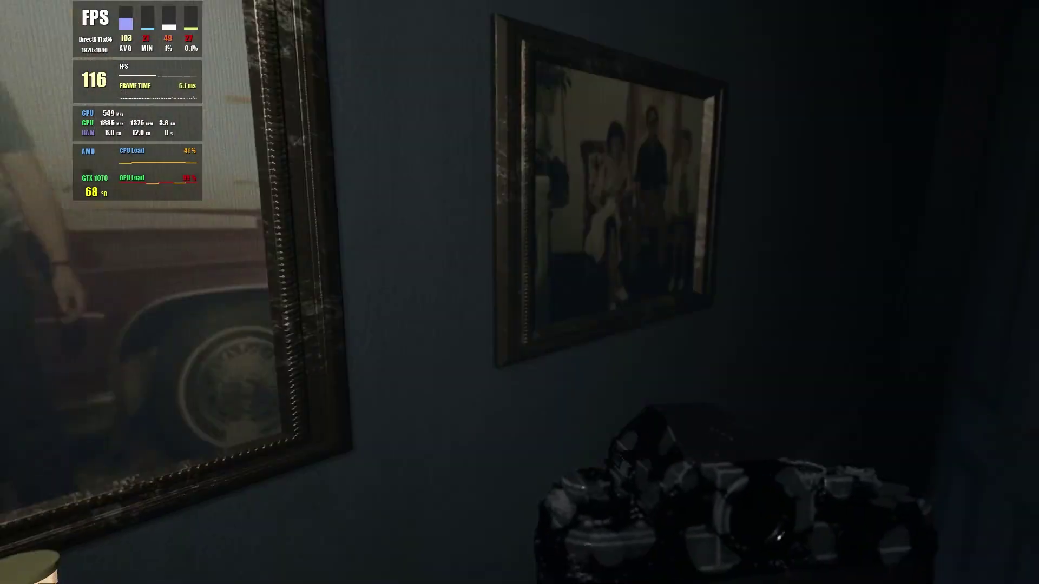
key(w)
Walk along the banister, peer into the bathroom, then go through the lit doorway into the bedroom.
key(w)
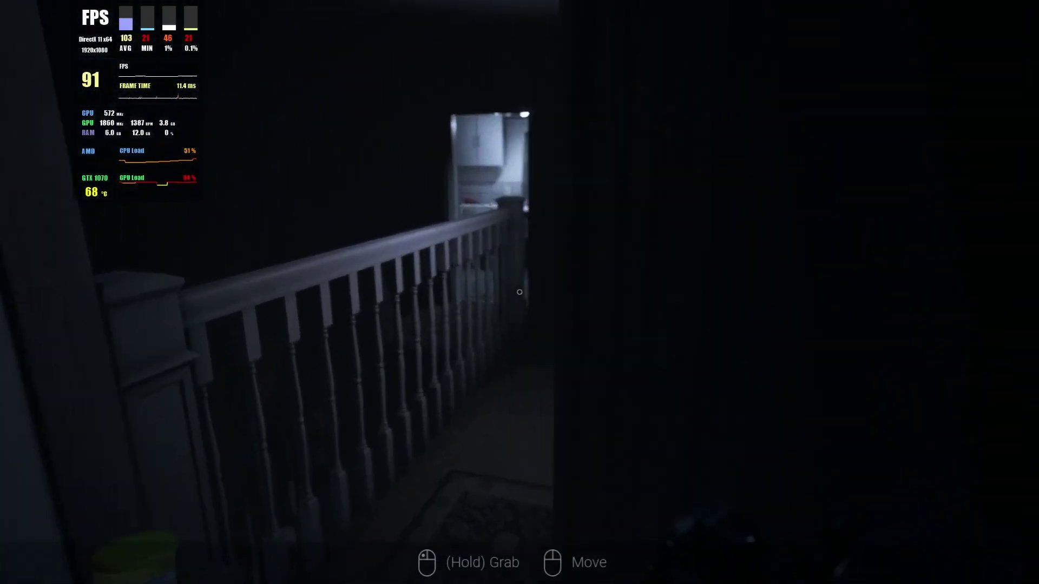
key(w)
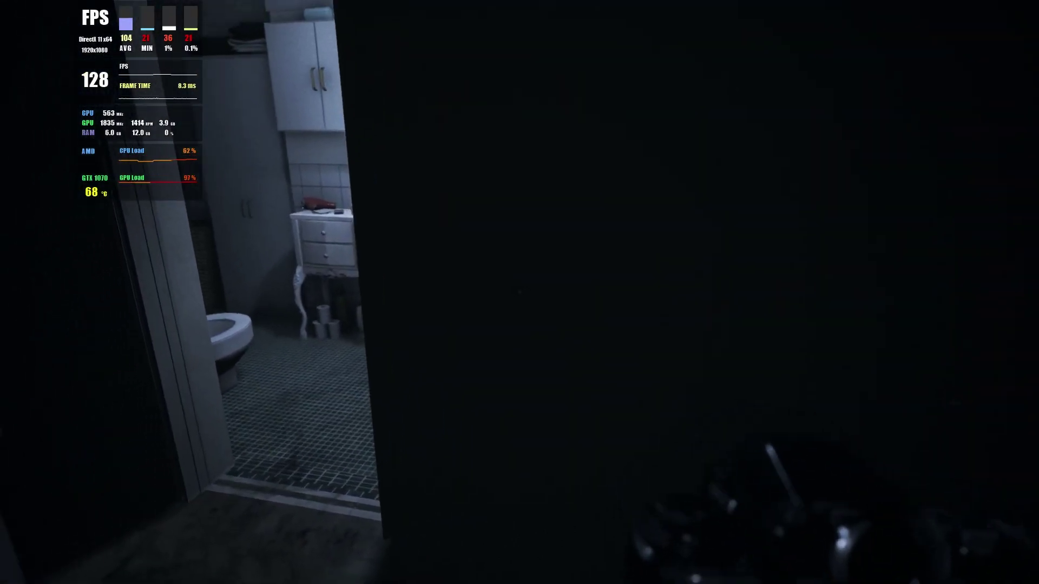
key(w)
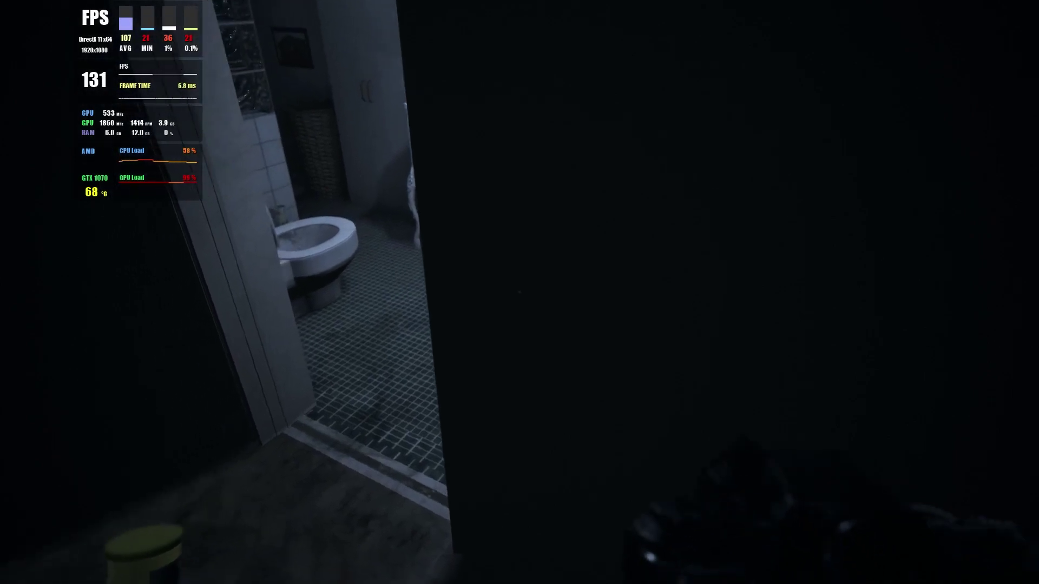
key(w)
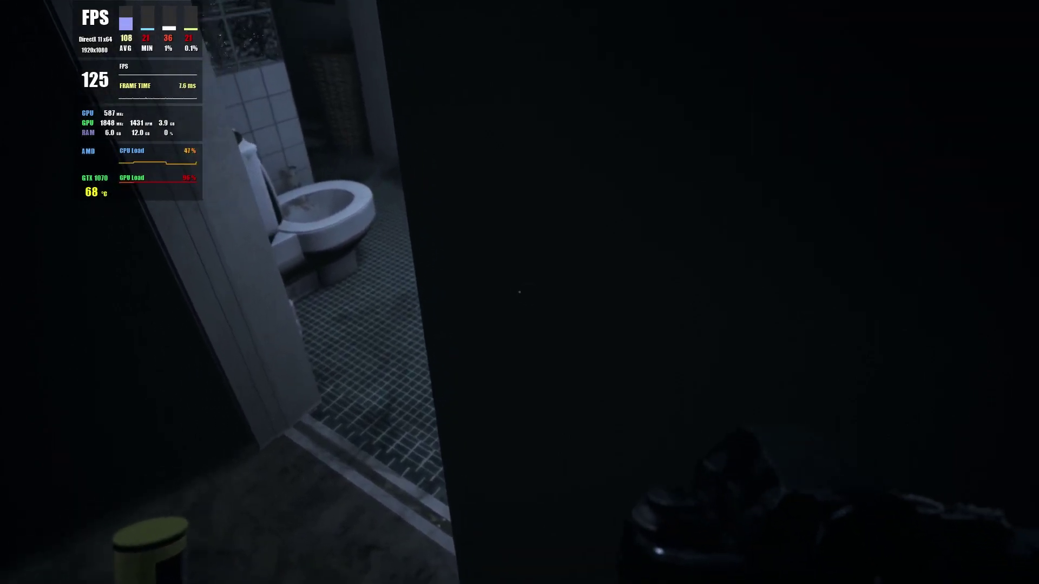
key(w)
key(w)
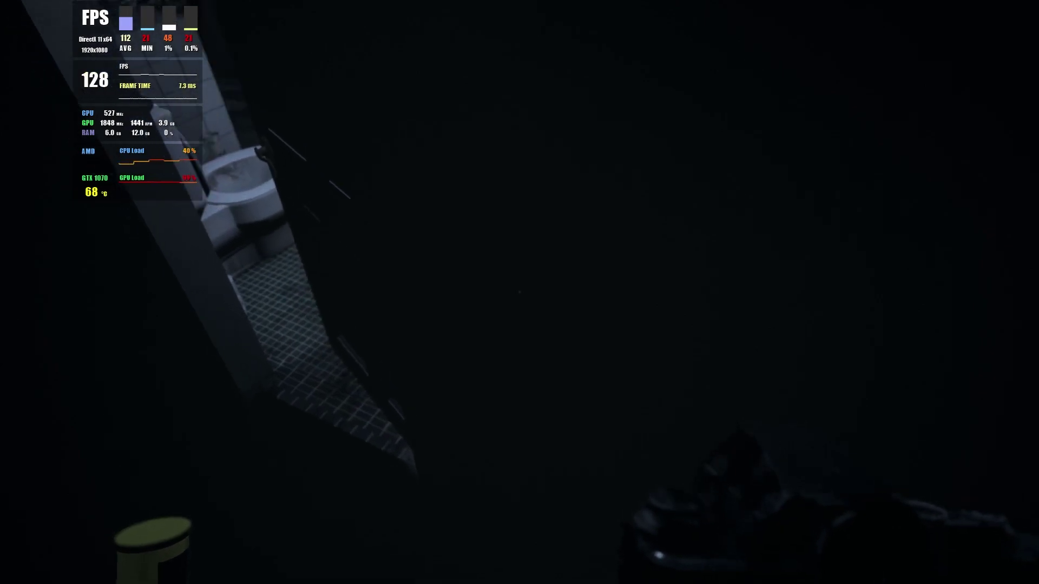
key(s)
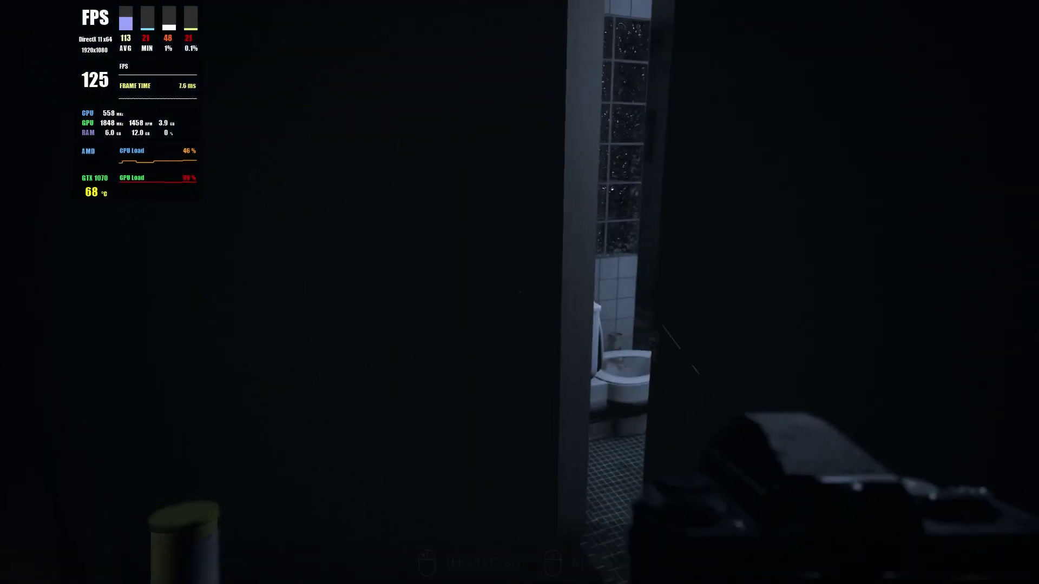
key(w)
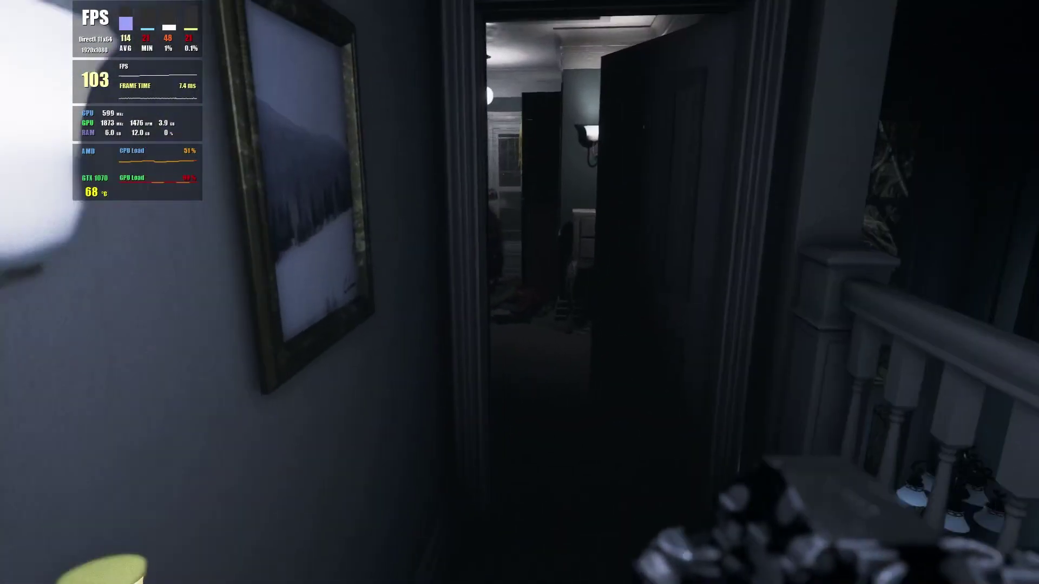
key(w)
key(Tab)
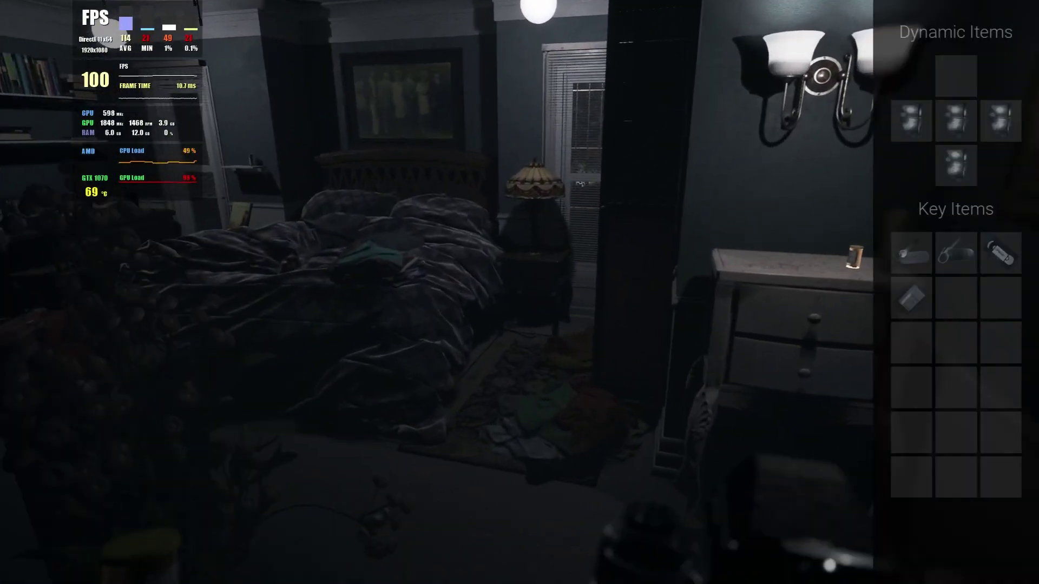
Equip the candle from the centre Dynamic Items inventory slot.
key(Tab)
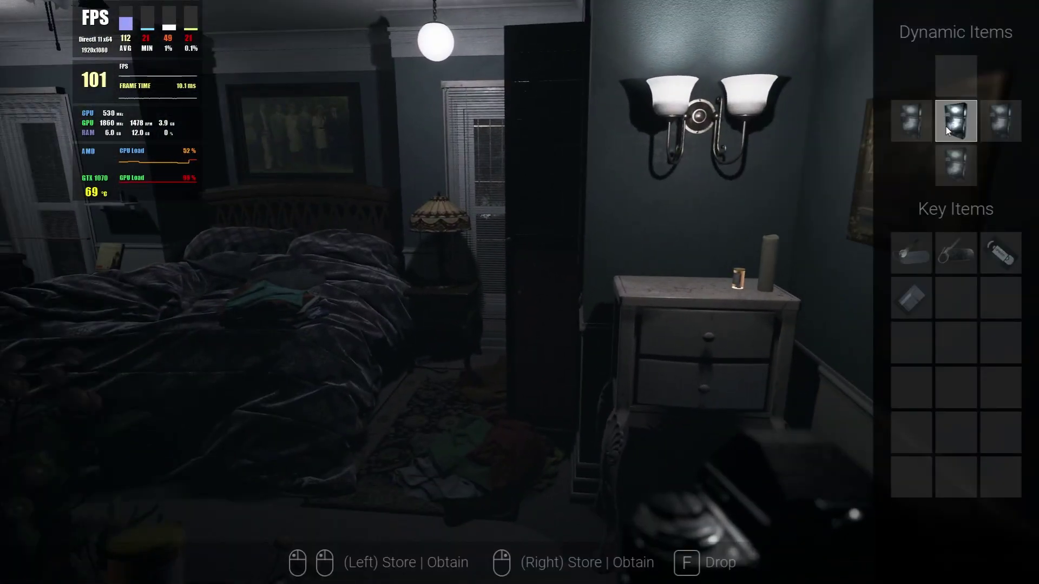
click(946, 127)
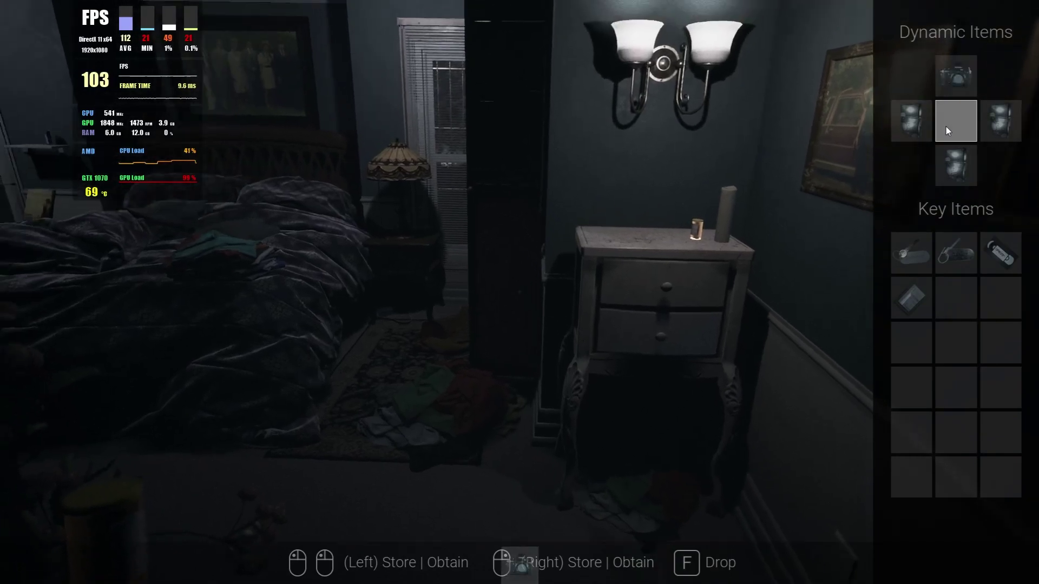
key(Tab)
Walk along the hallway past the bathroom and open the closed door at its end.
key(w)
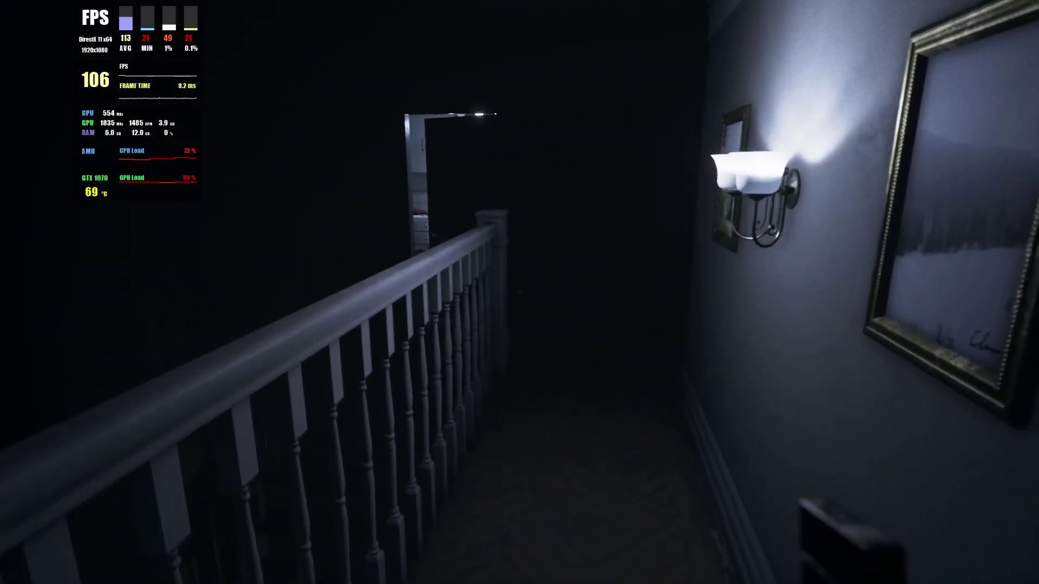
key(w)
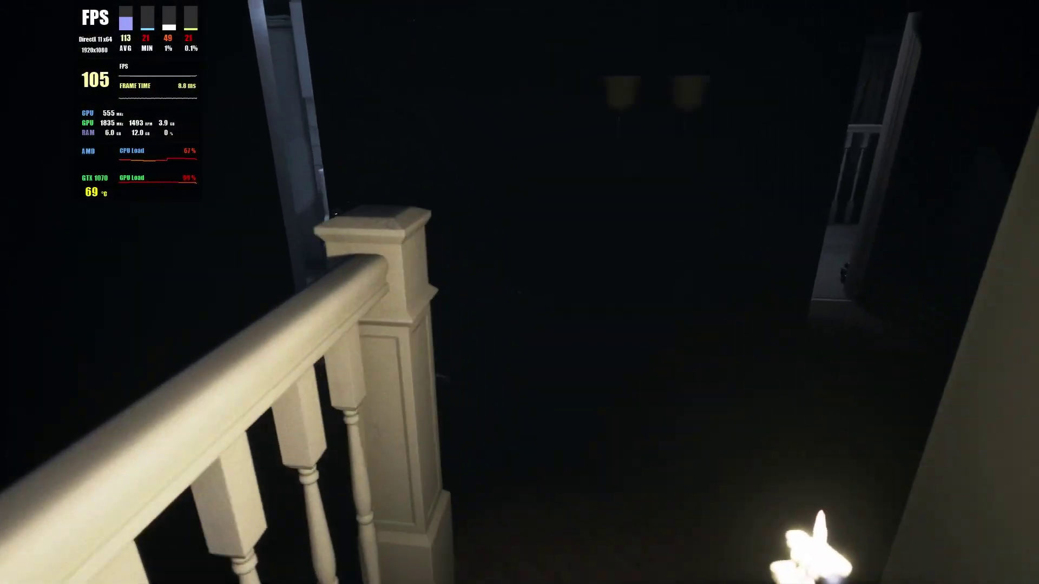
key(w)
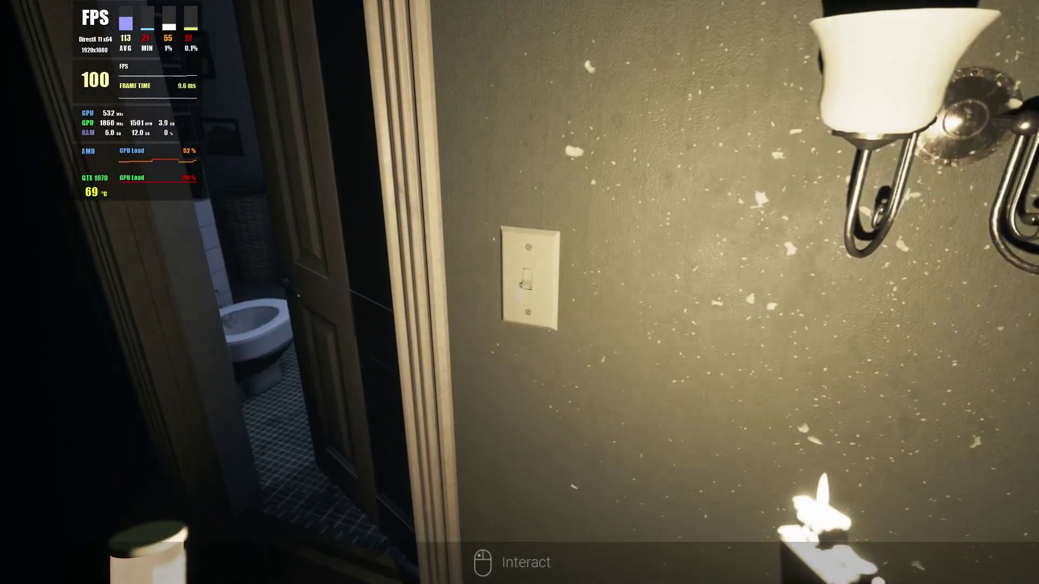
key(w)
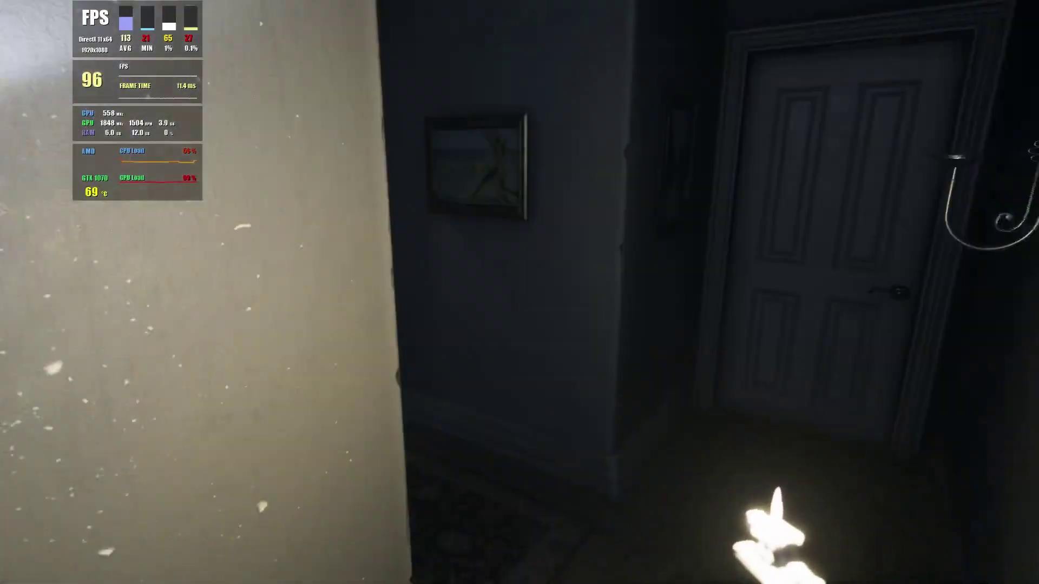
key(w)
key(e)
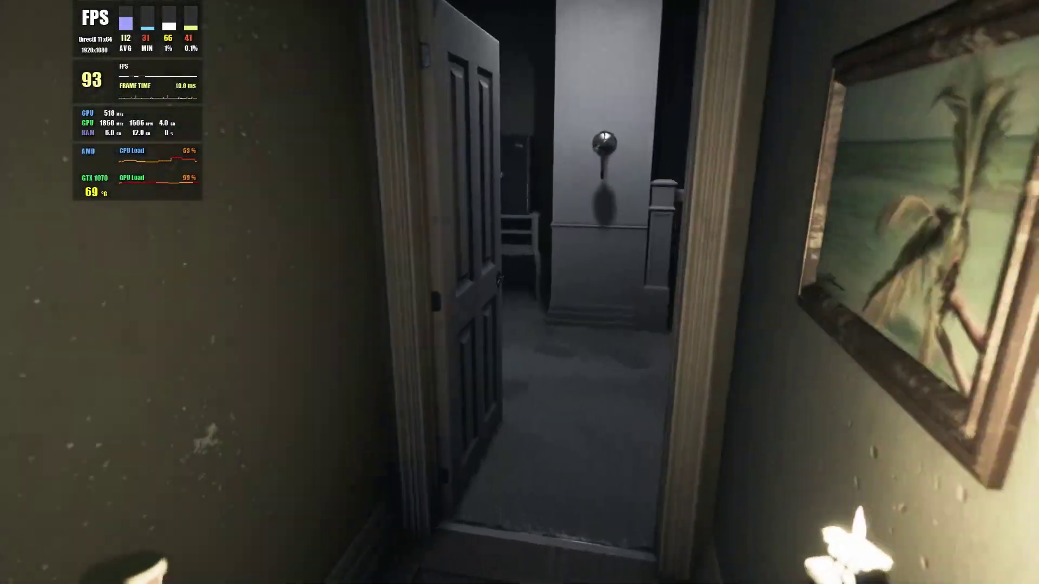
key(w)
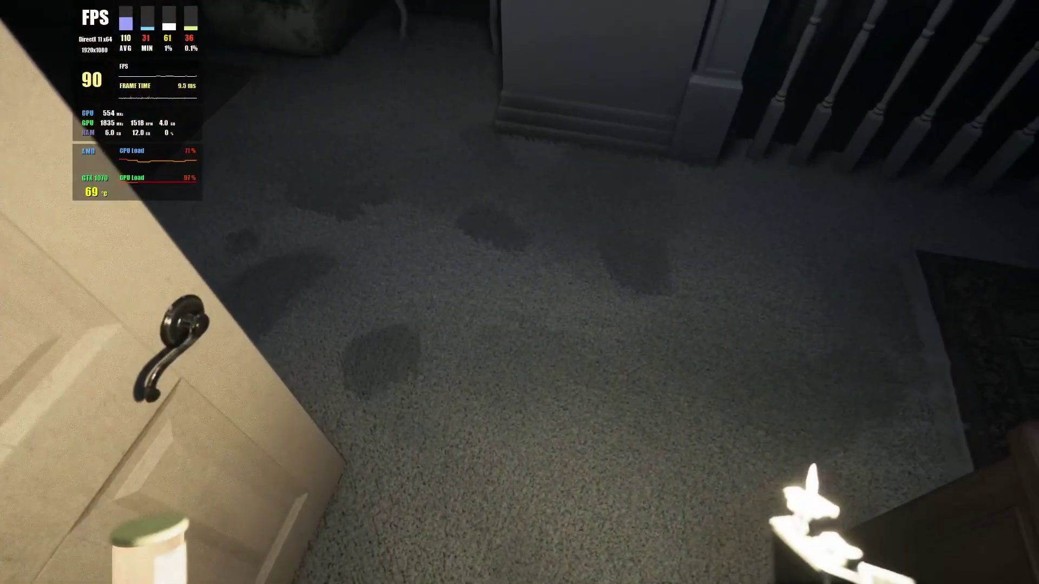
Explore the dim living room with its floral sofa and bookshelves, then look into the office.
key(w)
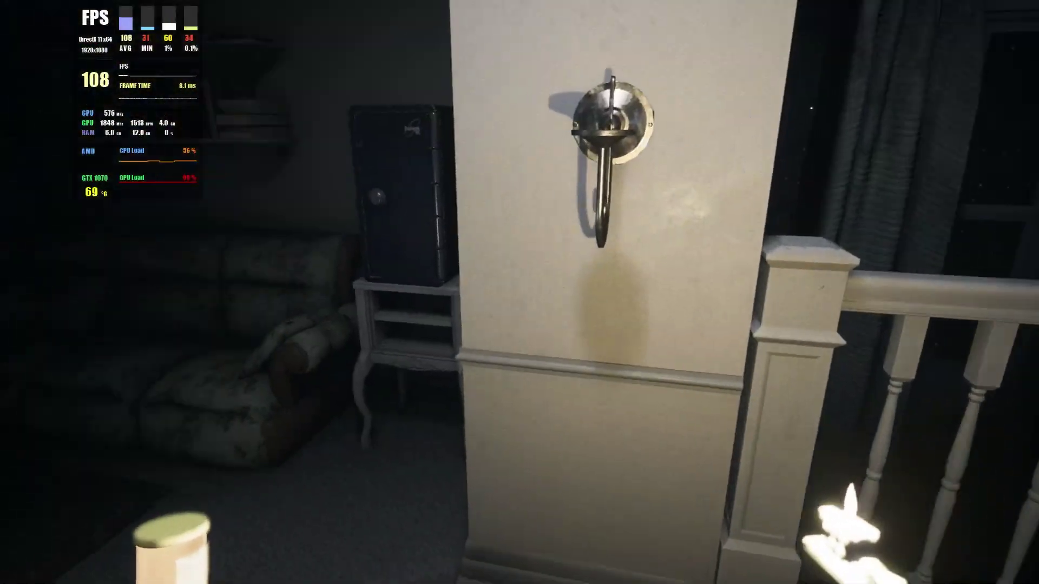
key(w)
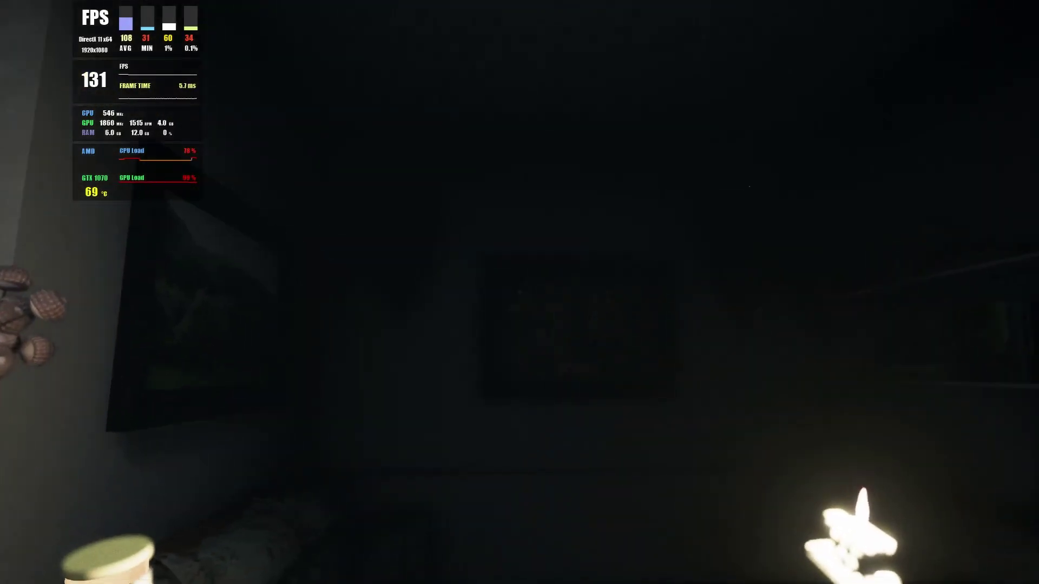
key(w)
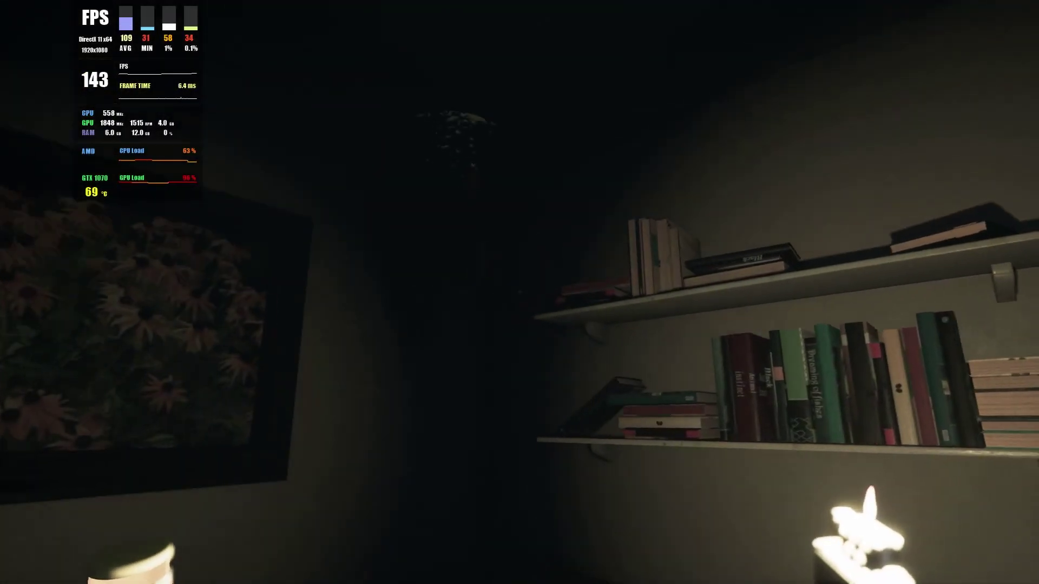
key(w)
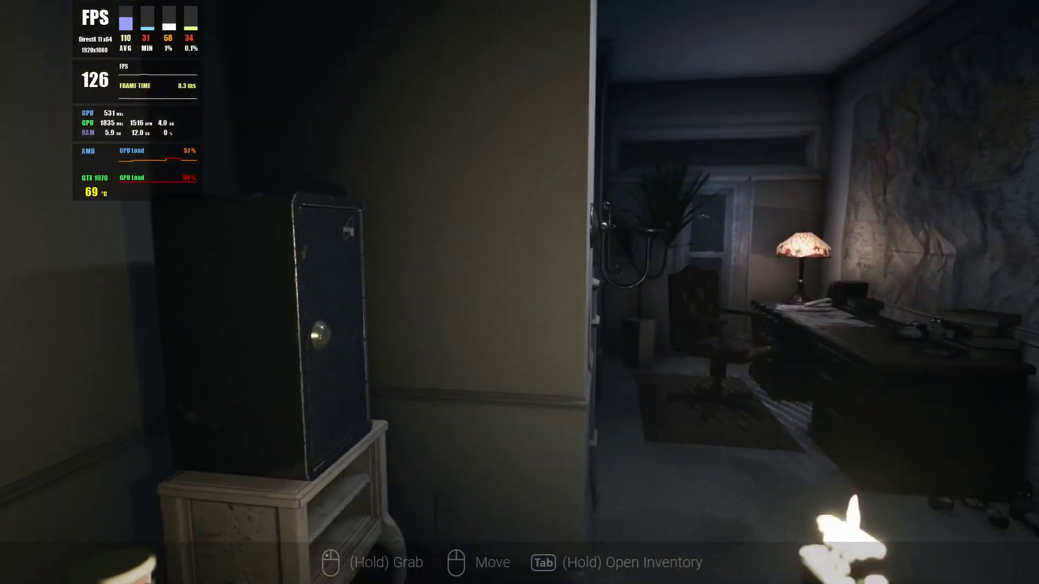
key(w)
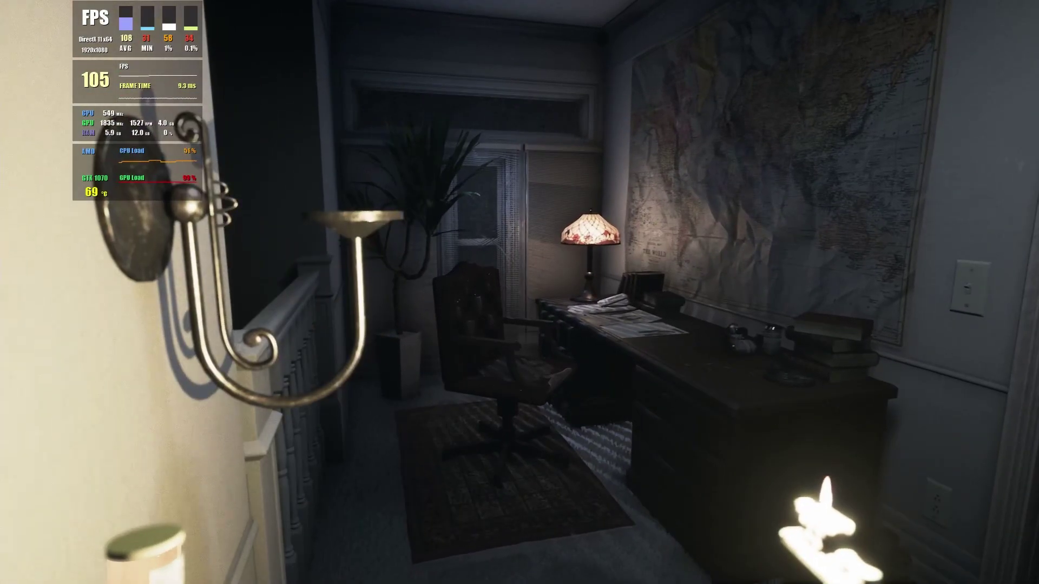
key(s)
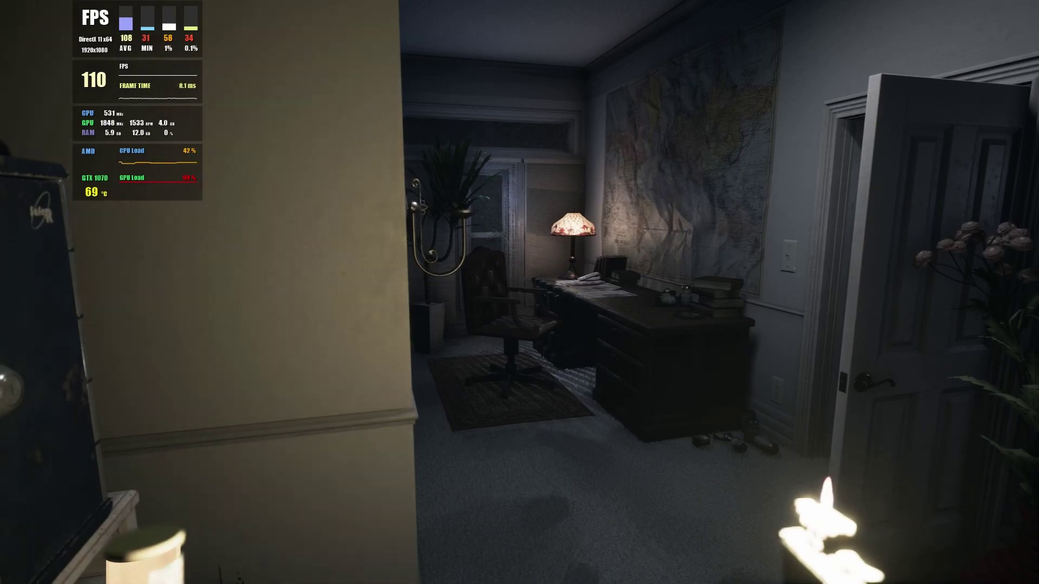
mouse_move(519, 292)
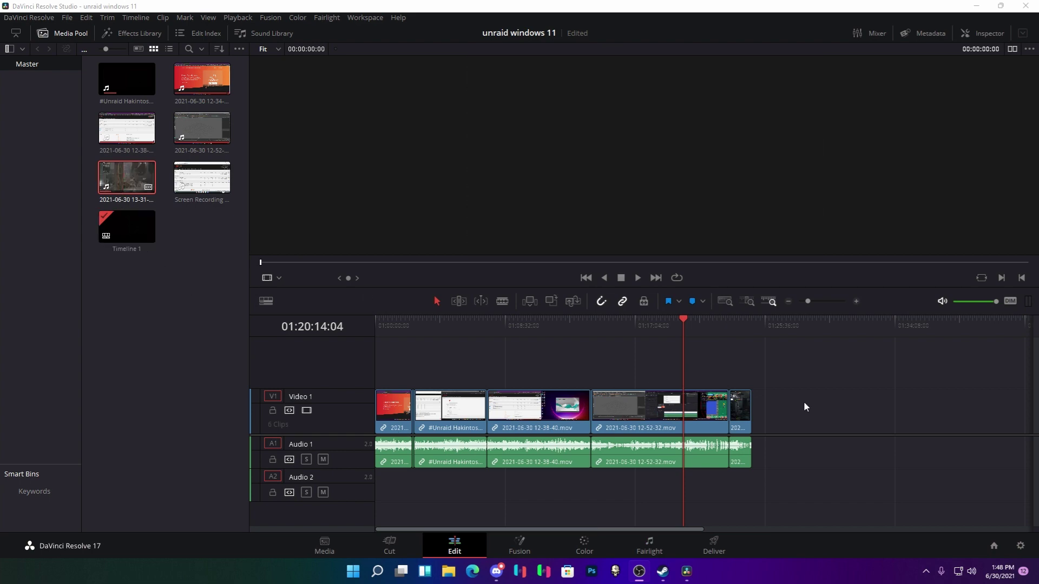
drag(744, 412, 883, 431)
click(803, 327)
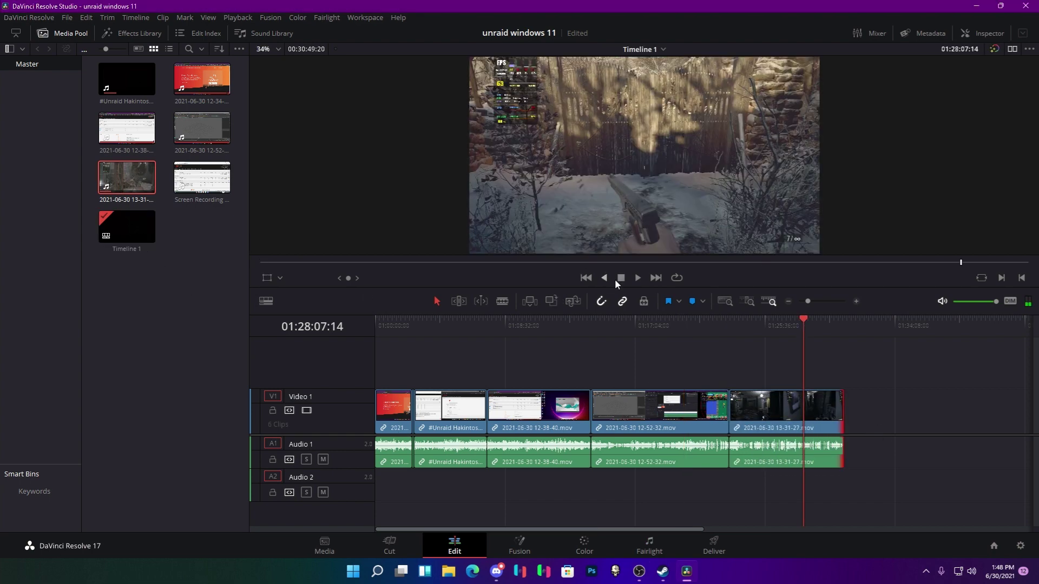
click(941, 301)
click(638, 278)
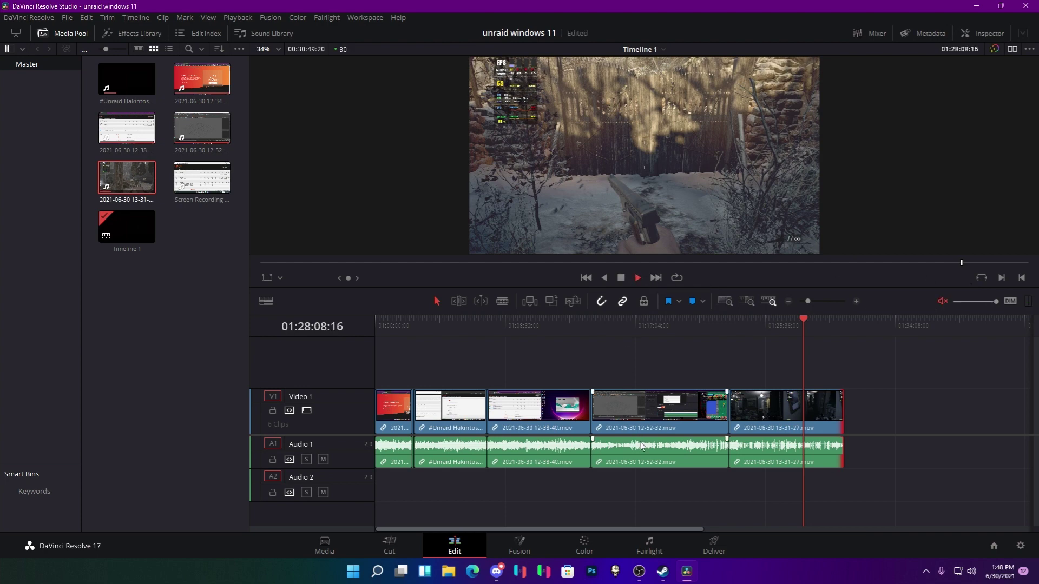